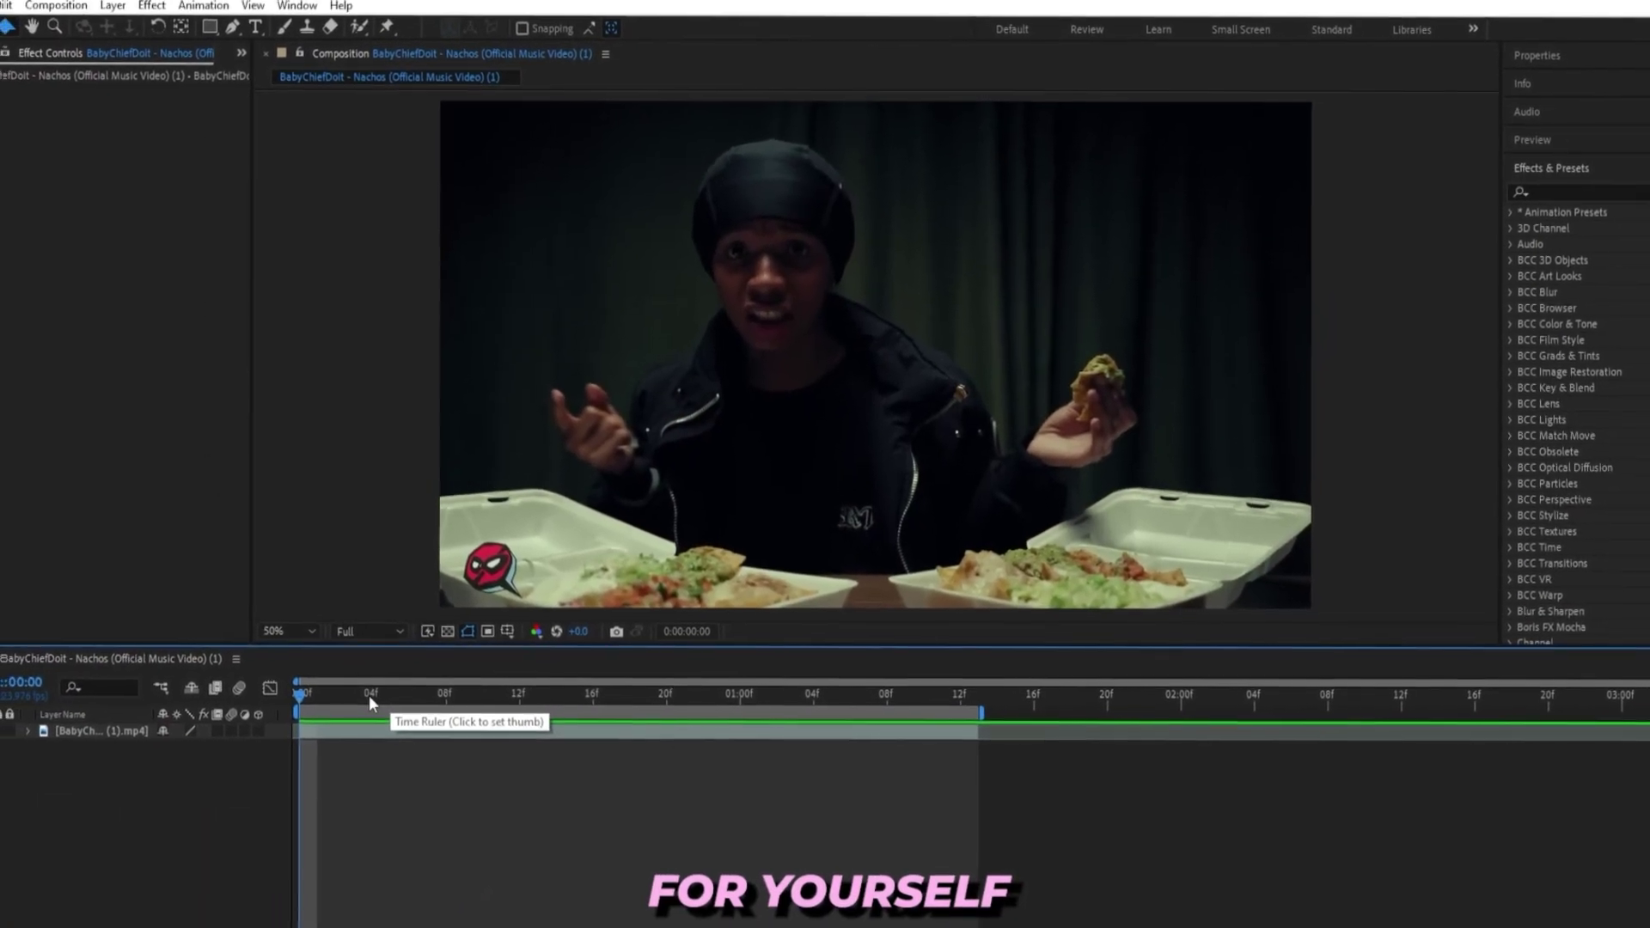
Add a new adjustment layer above the music video clip, with the current time at frame 12
{"action": "right_click", "coordinate": [356, 769]}
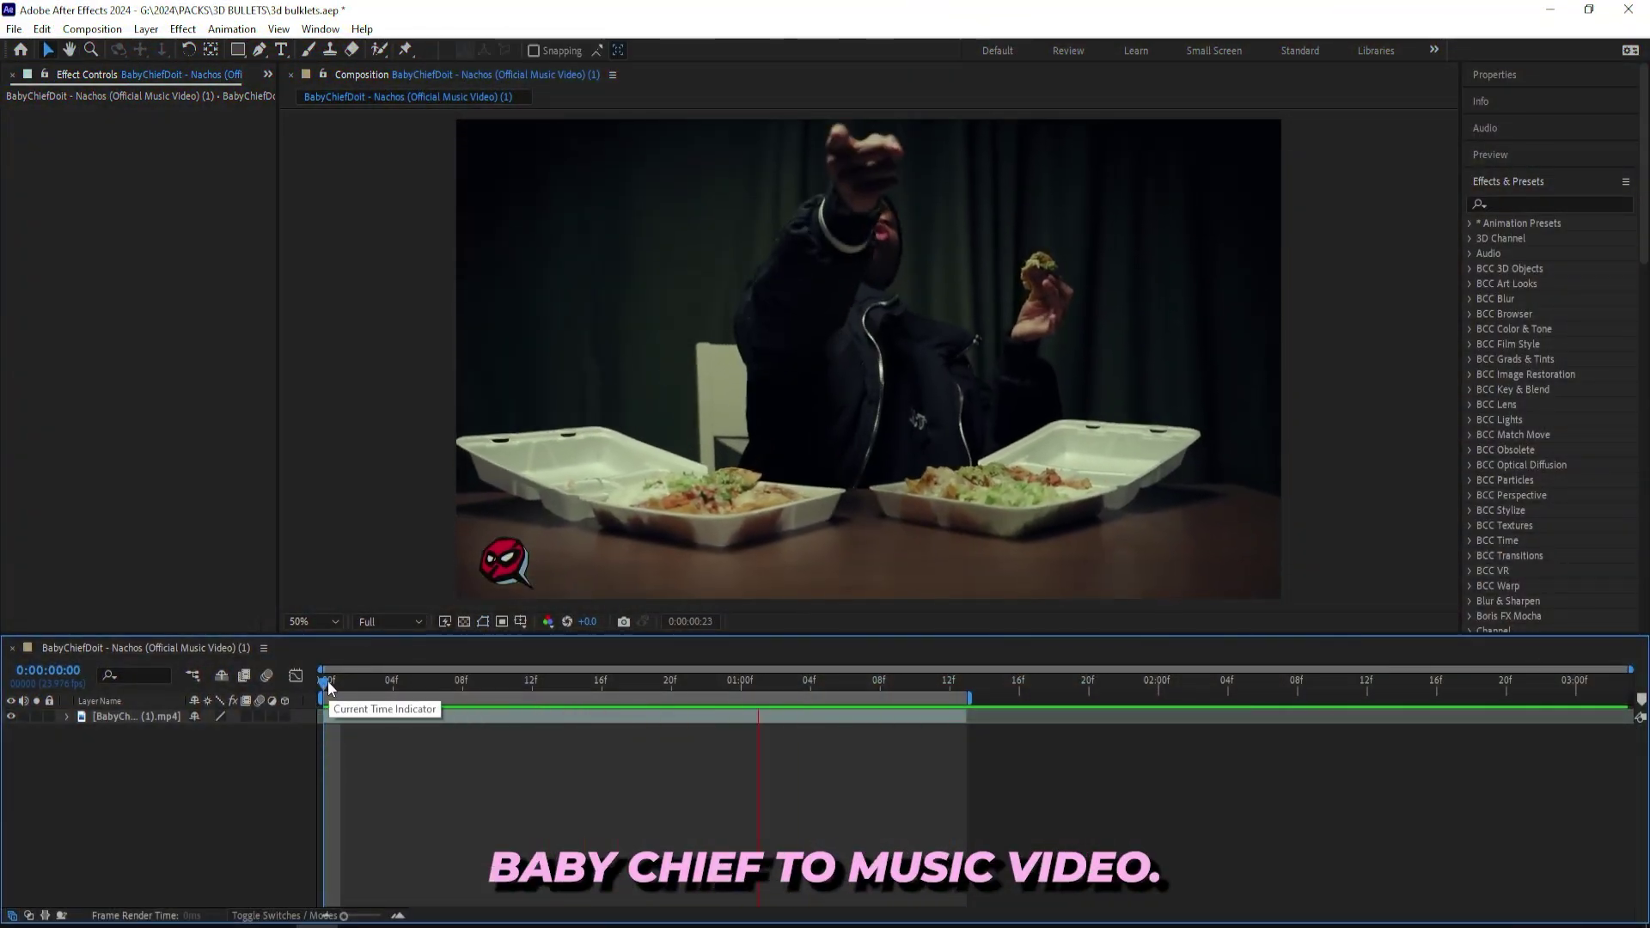
{"action": "left_click_drag", "start_coordinate": [329, 688], "coordinate": [529, 714]}
{"action": "right_click", "coordinate": [524, 760]}
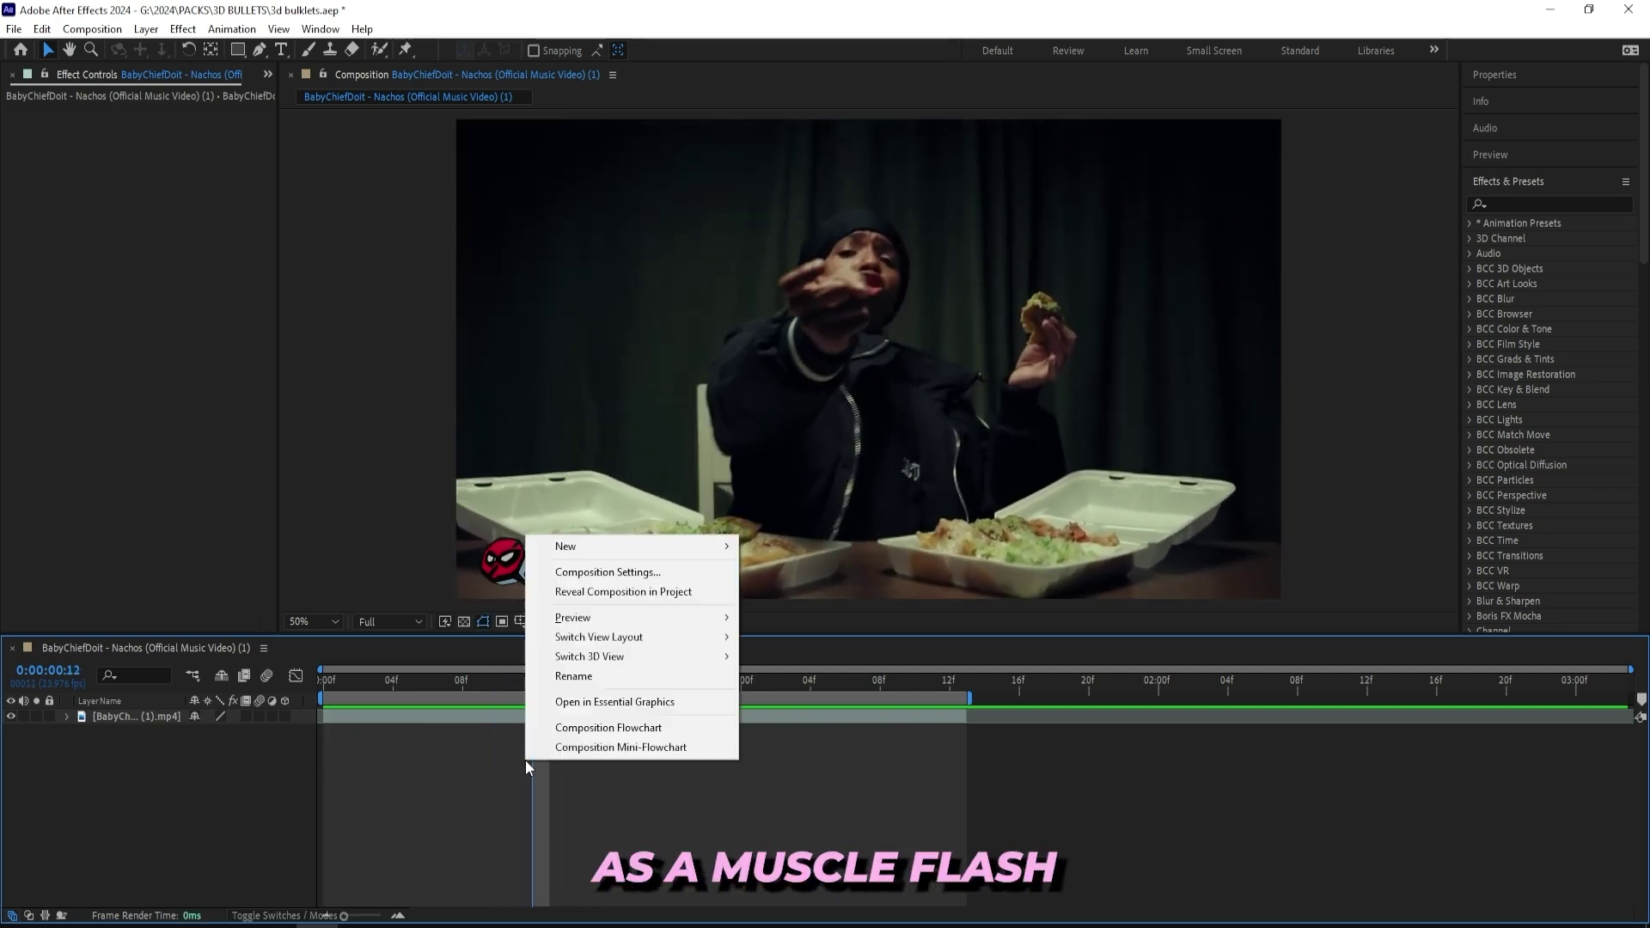
{"action": "mouse_move", "coordinate": [584, 549]}
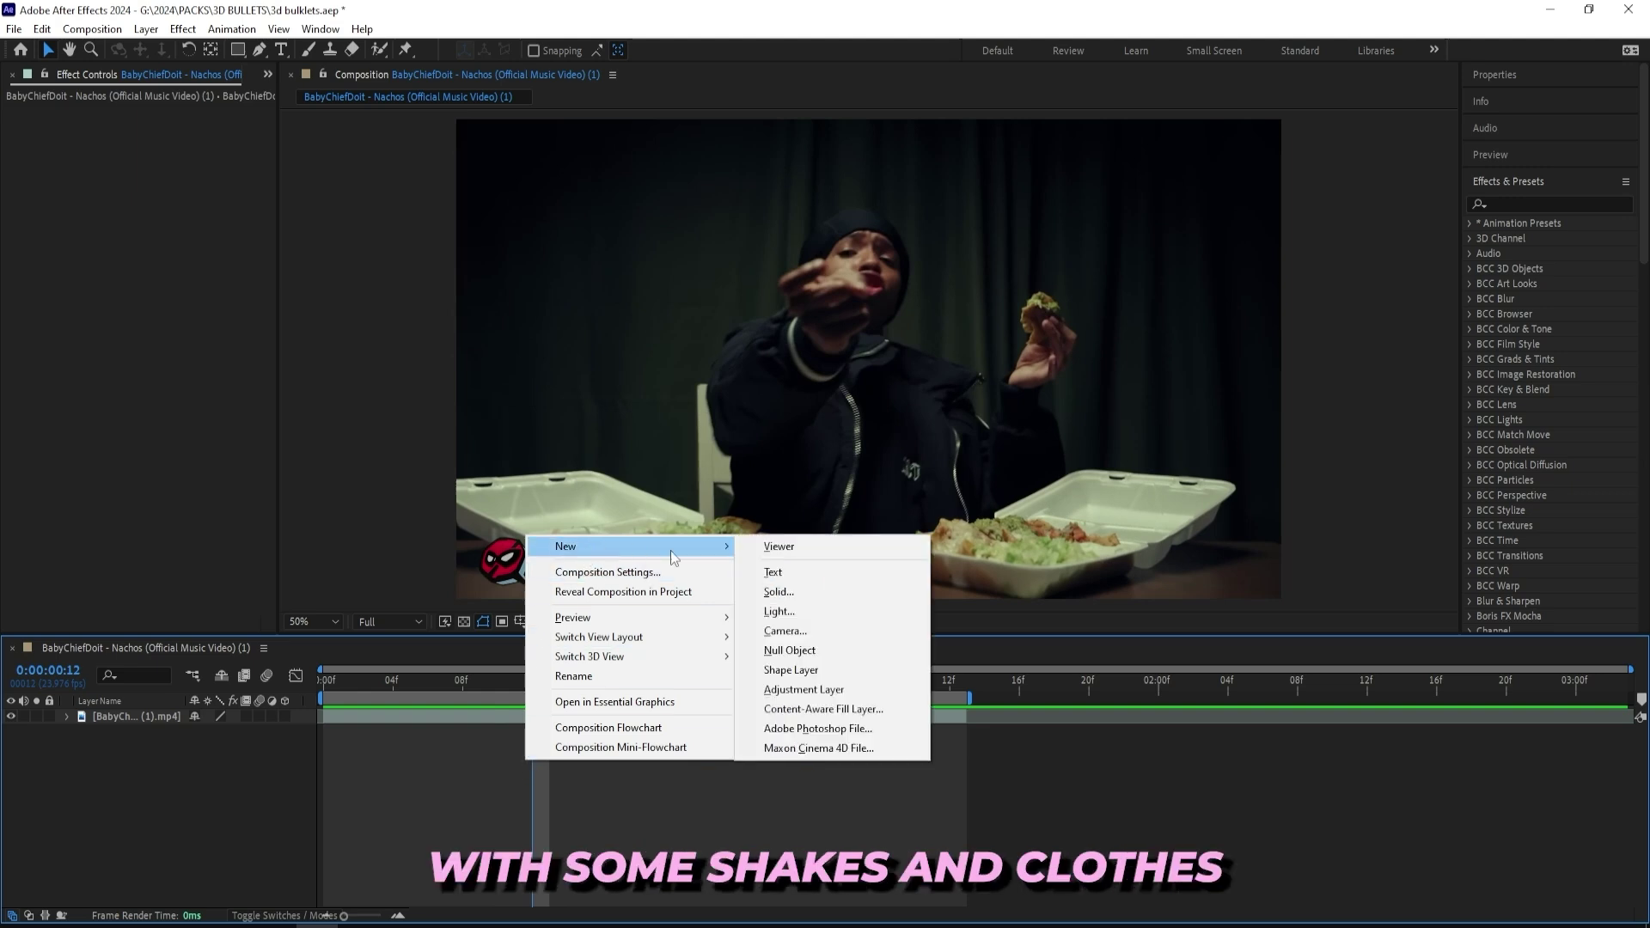
{"action": "left_click", "coordinate": [784, 690]}
{"action": "right_click", "coordinate": [524, 760]}
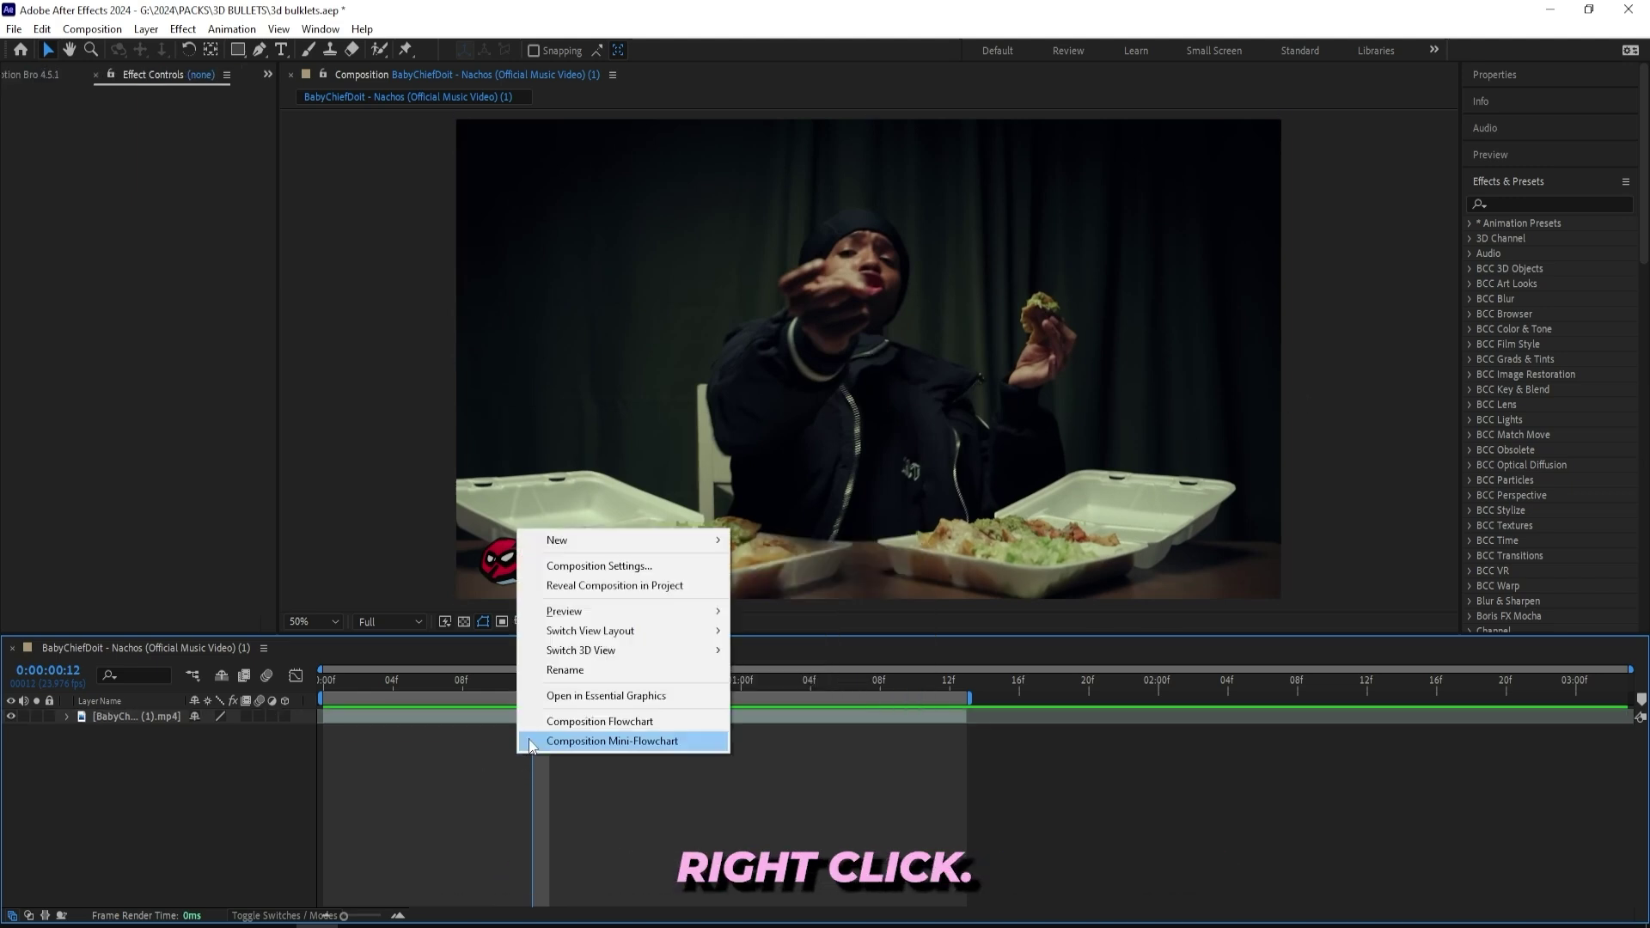
{"action": "mouse_move", "coordinate": [568, 539]}
{"action": "left_click", "coordinate": [795, 678]}
Apply uni.Knoll Light Factory EZ to the adjustment layer and place the flare on the performer's pointing hand at about 832, 336
{"action": "left_click", "coordinate": [1542, 204]}
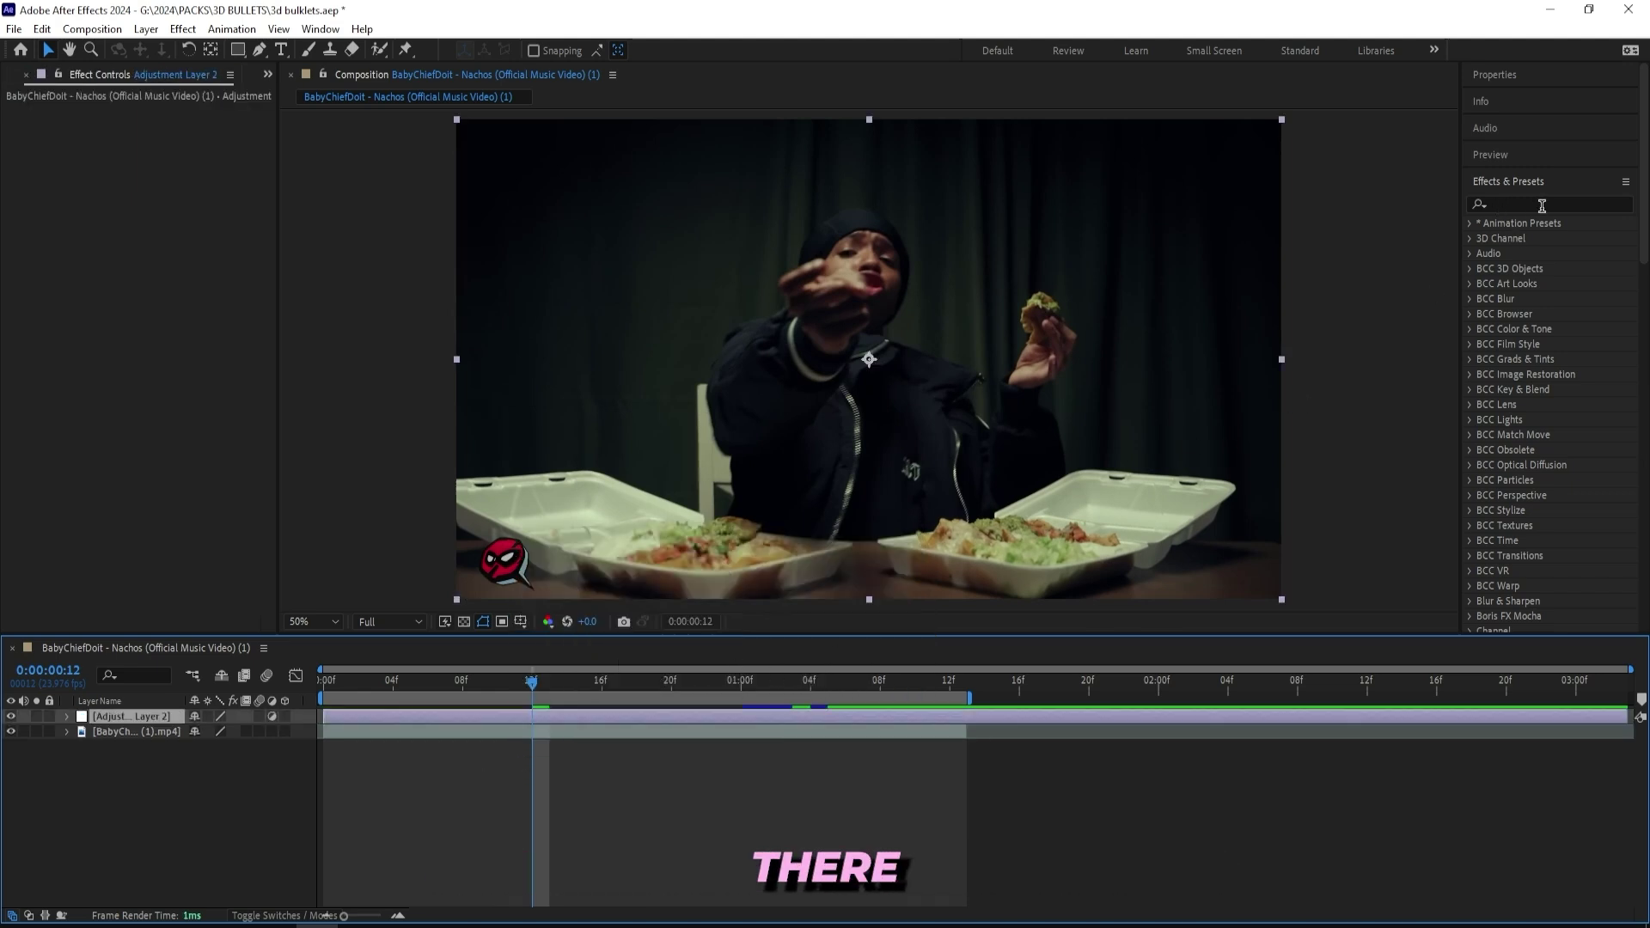
{"action": "type", "text": "uni.knol"}
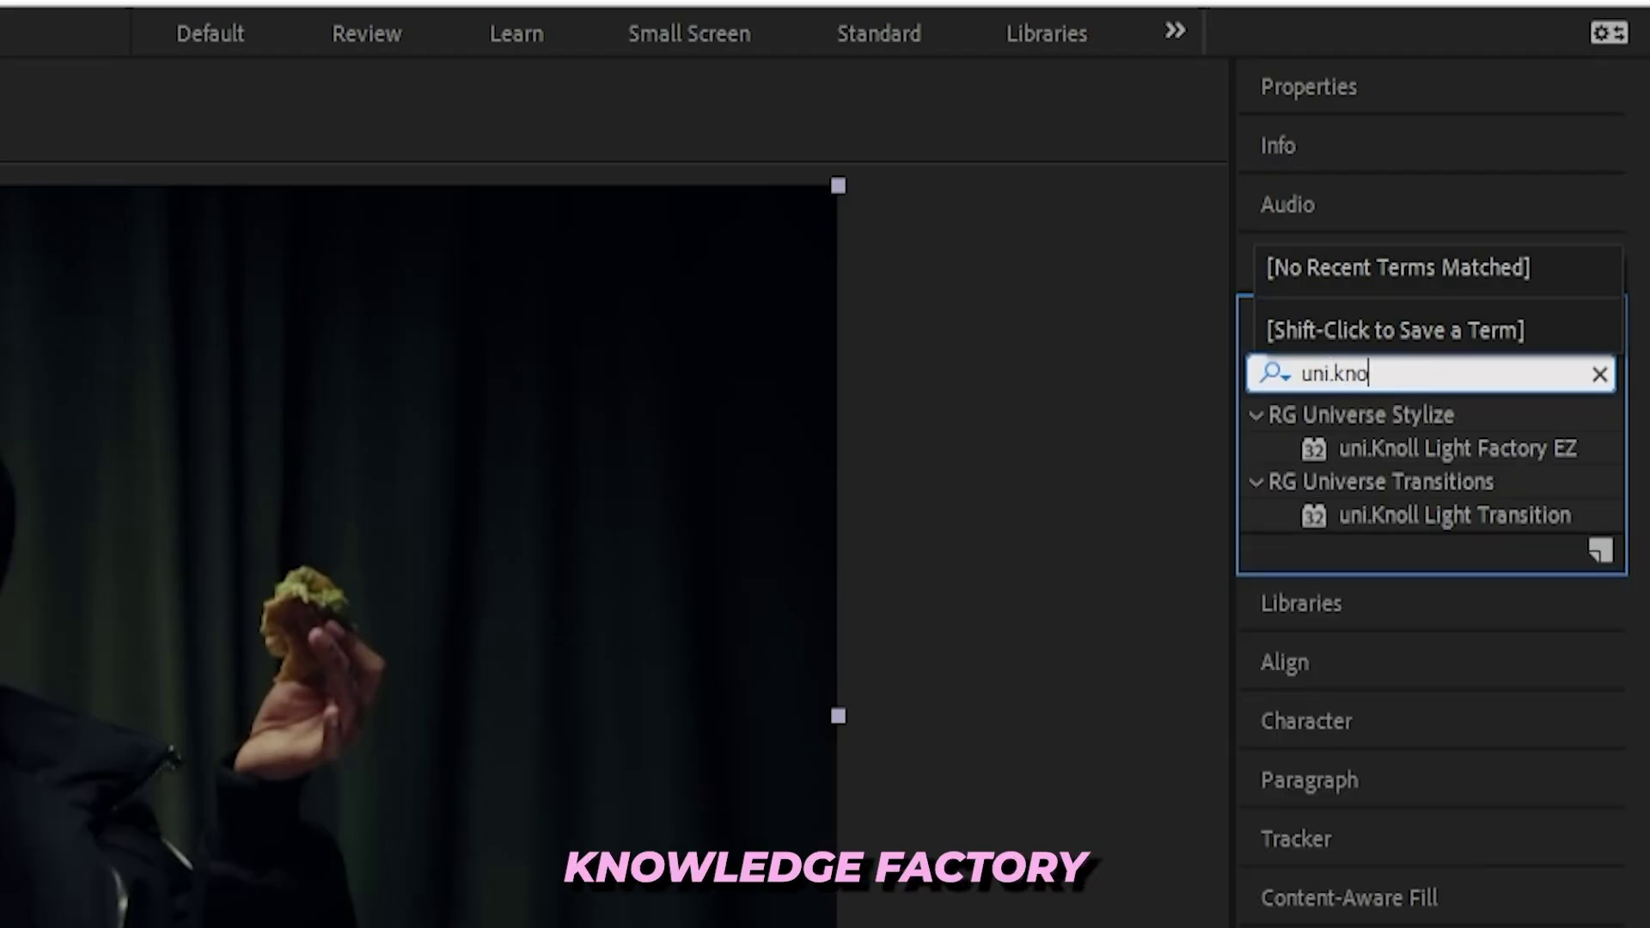
{"action": "double_click", "coordinate": [1555, 450]}
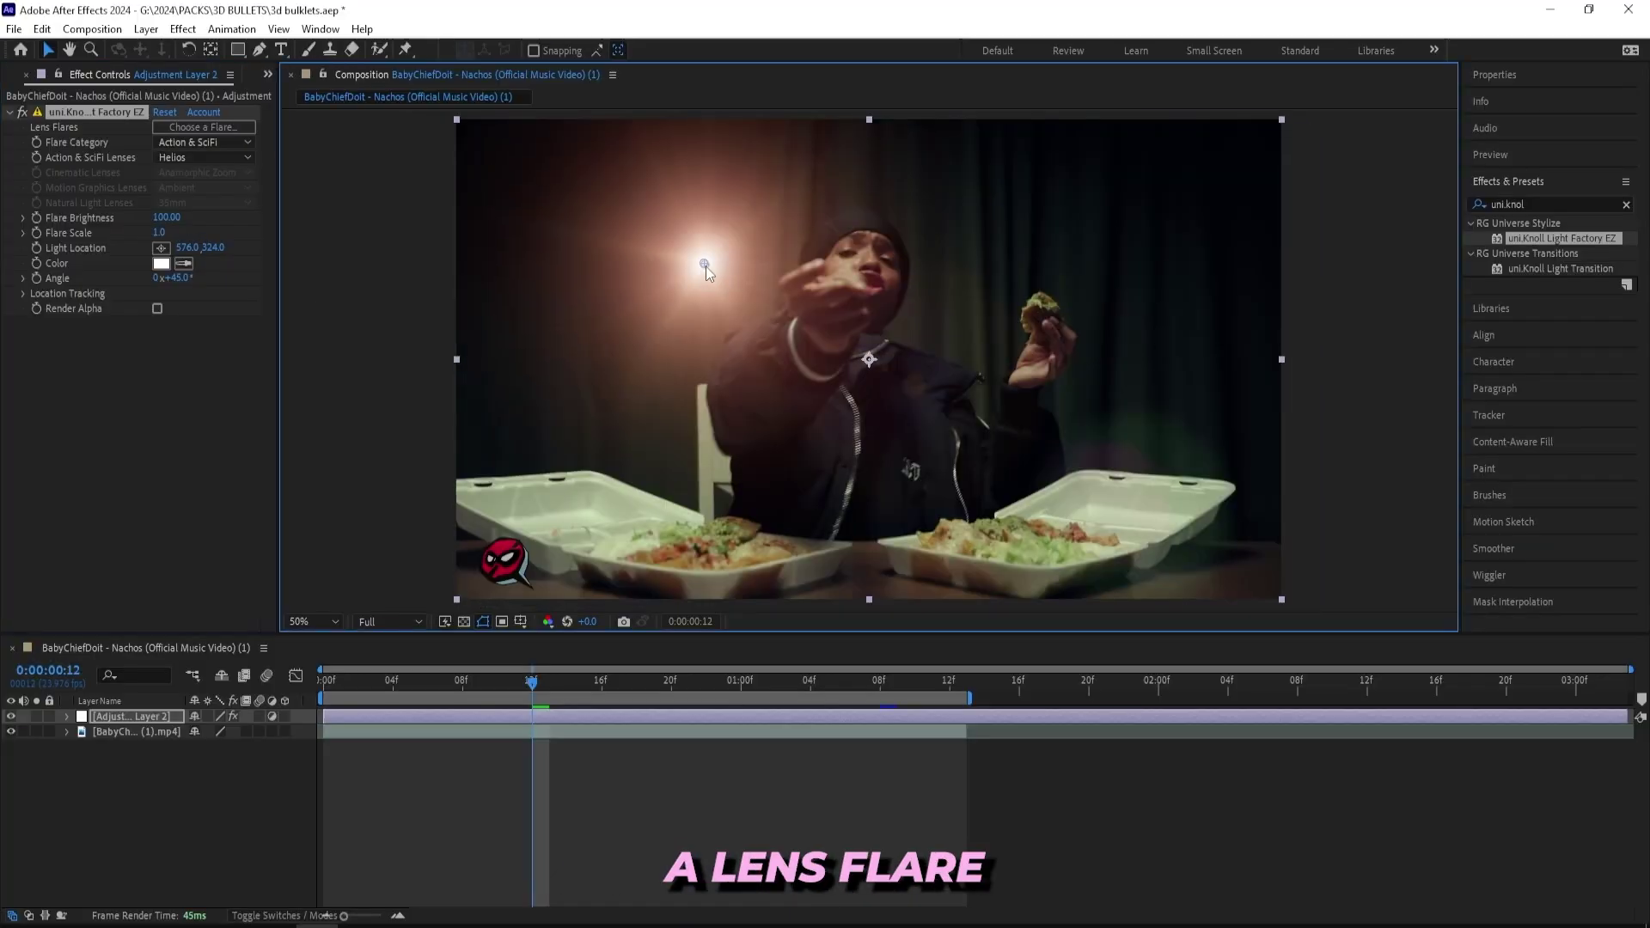
{"action": "left_click_drag", "start_coordinate": [705, 266], "coordinate": [816, 271]}
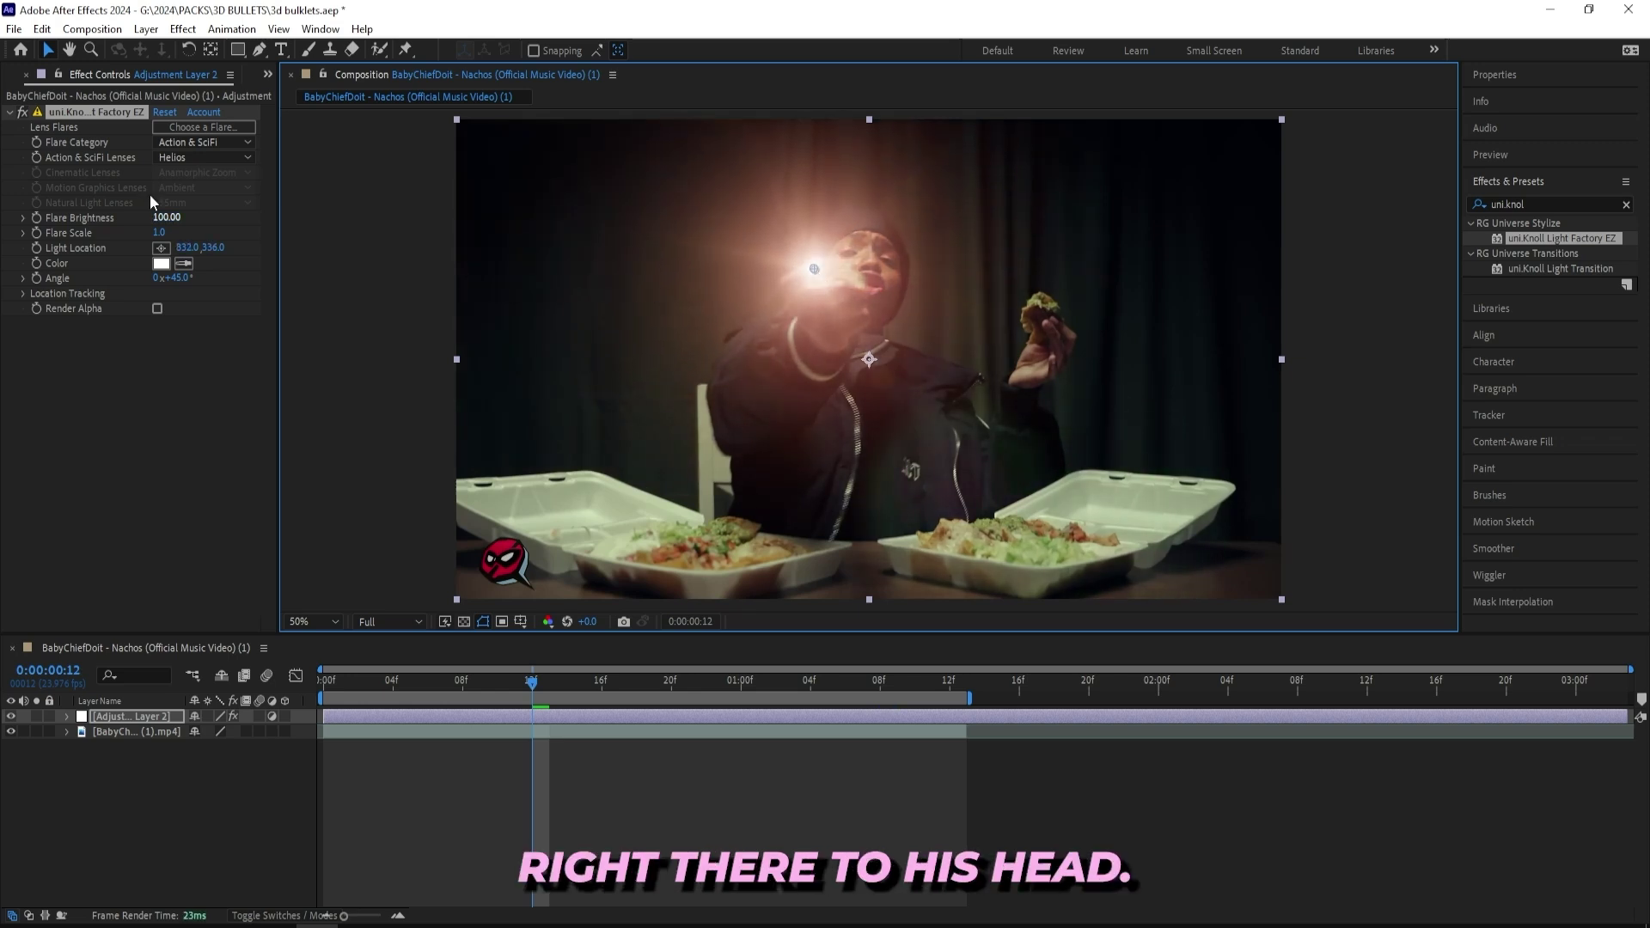
Try the Laser Sight lens and the Pollux lens on the flare
{"action": "left_click", "coordinate": [199, 157]}
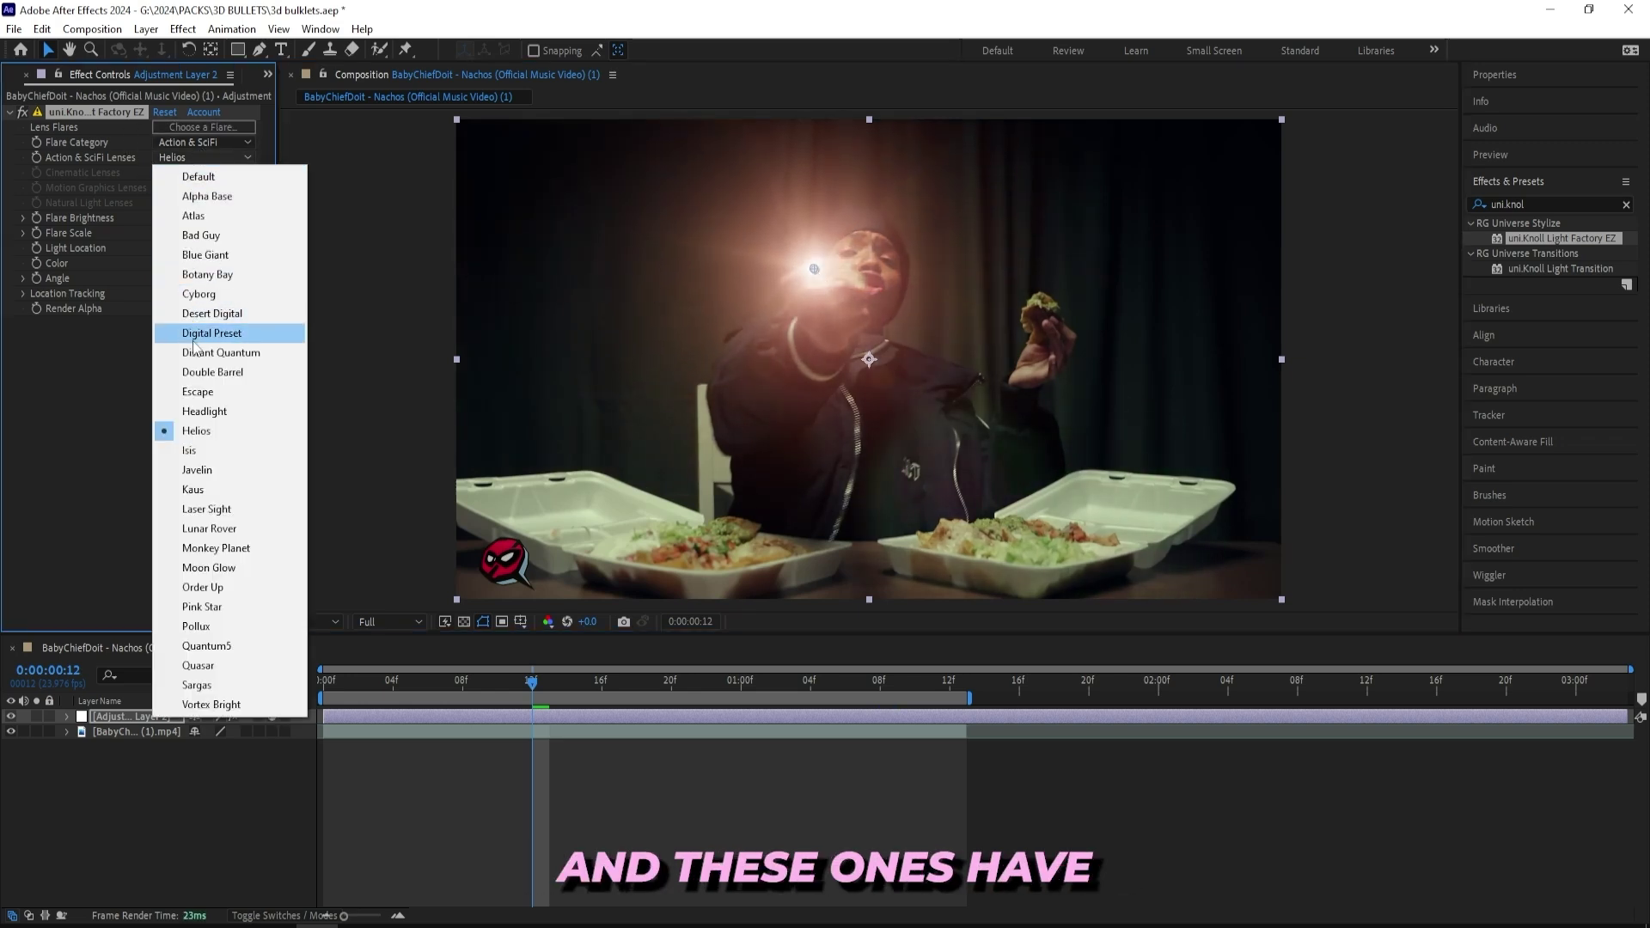
{"action": "left_click", "coordinate": [206, 508]}
{"action": "left_click", "coordinate": [199, 157]}
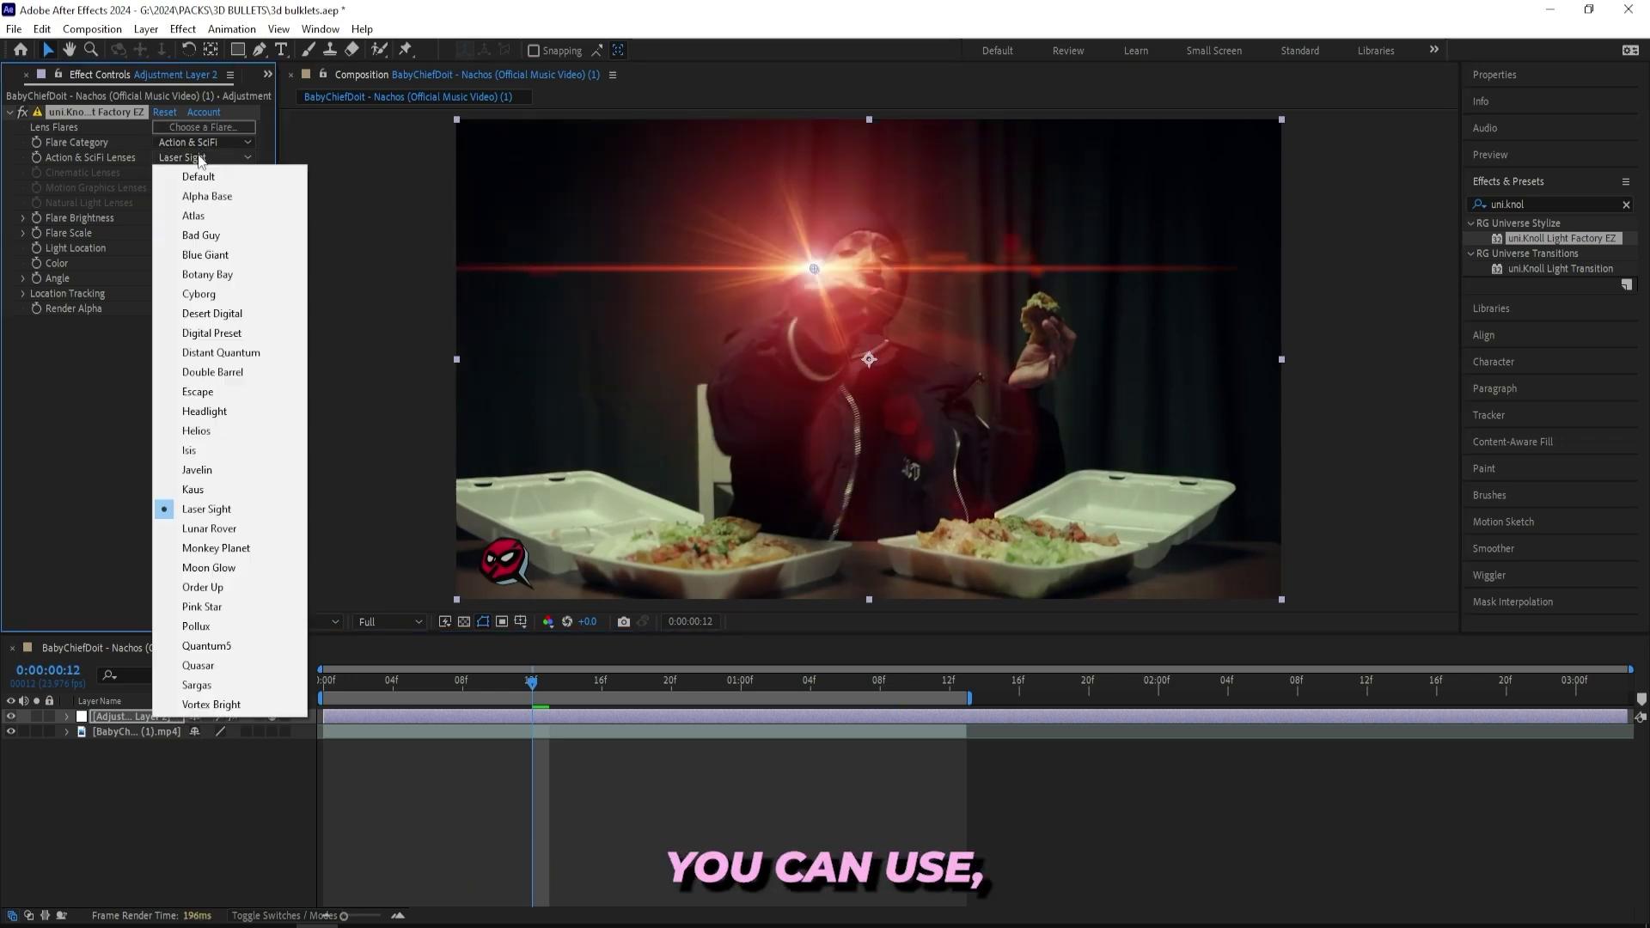
{"action": "left_click", "coordinate": [196, 626]}
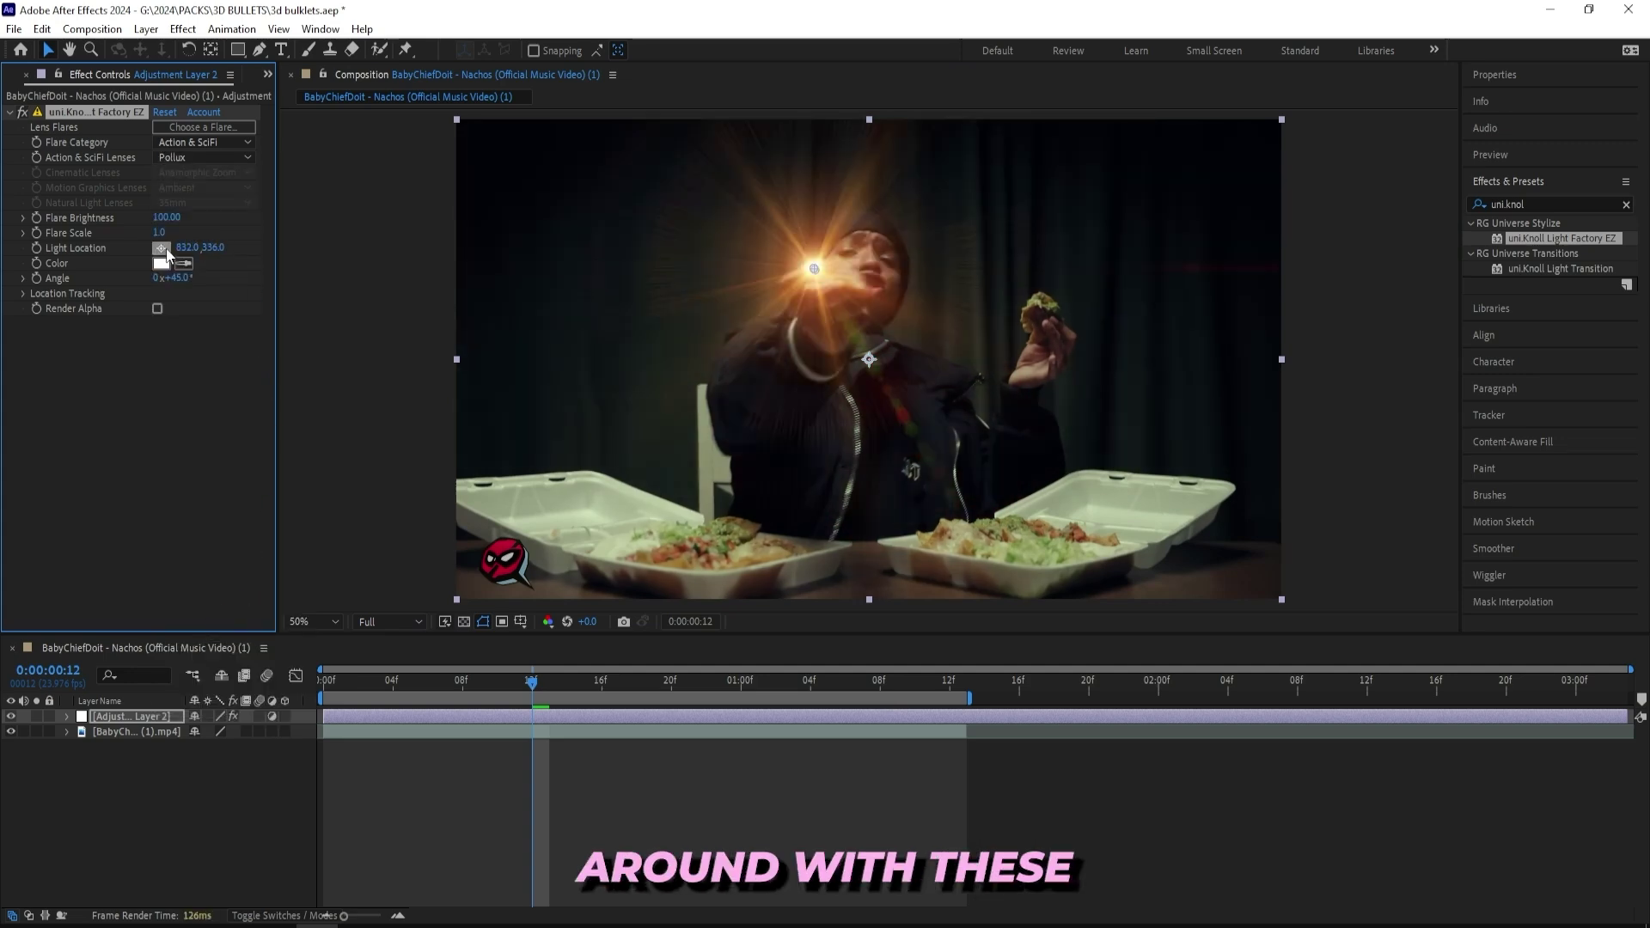
Switch the flare to the Sargas lens with scale 1.3 and brightness 105, and place it at 852, 388
{"action": "left_click_drag", "start_coordinate": [162, 234], "coordinate": [190, 211]}
{"action": "left_click", "coordinate": [194, 159]}
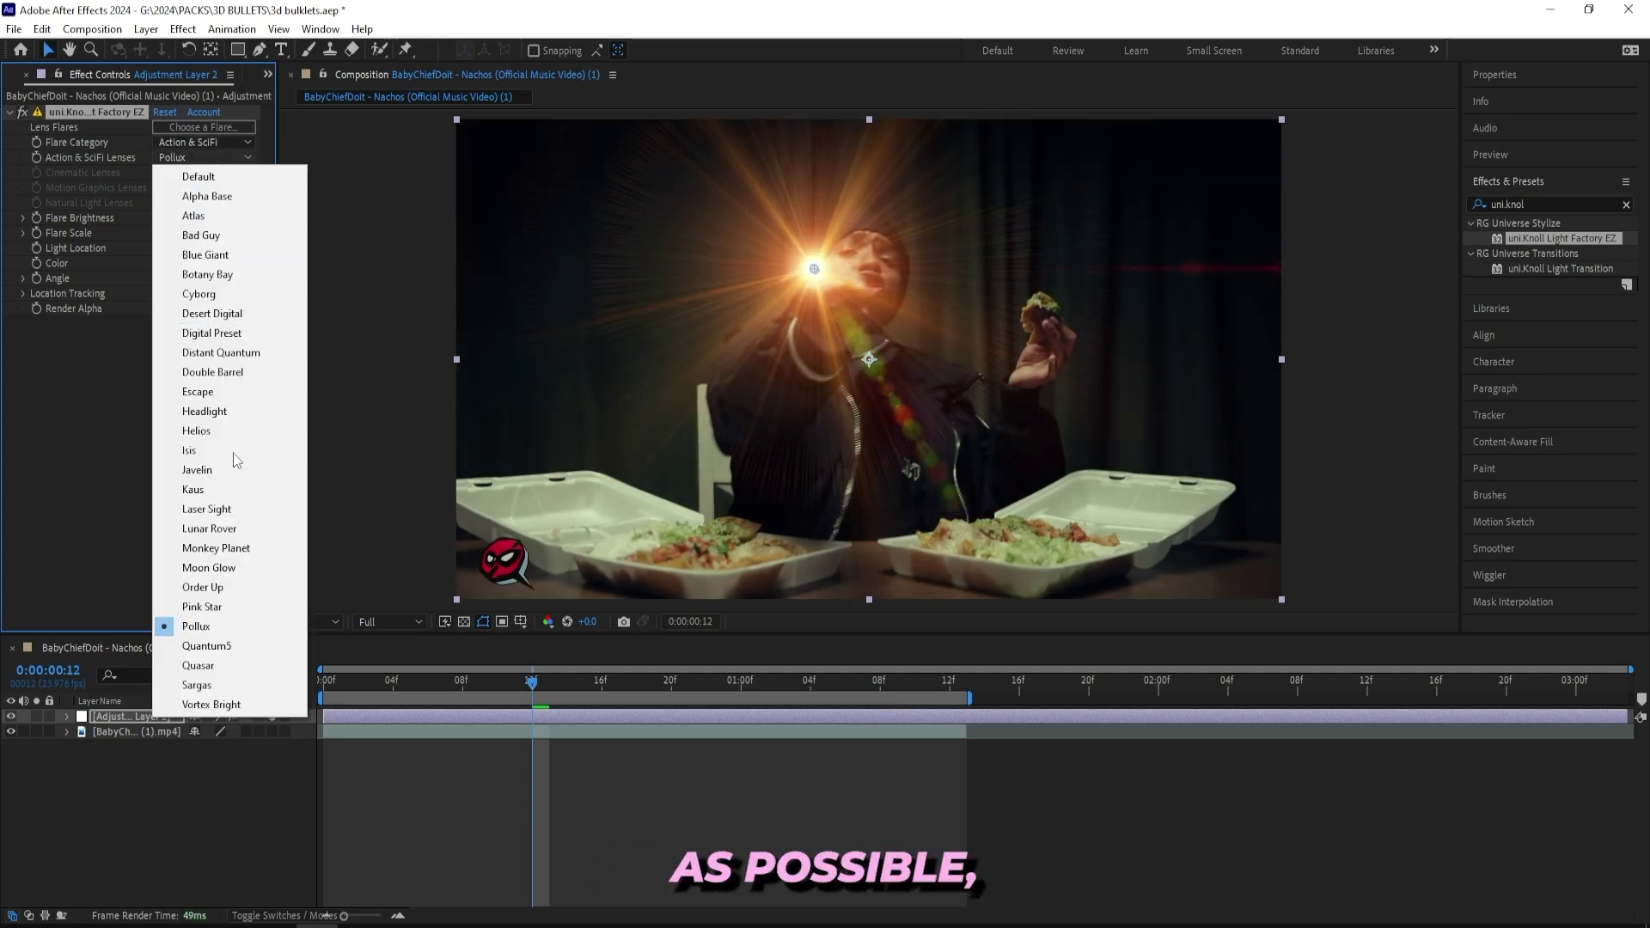
{"action": "left_click", "coordinate": [222, 685]}
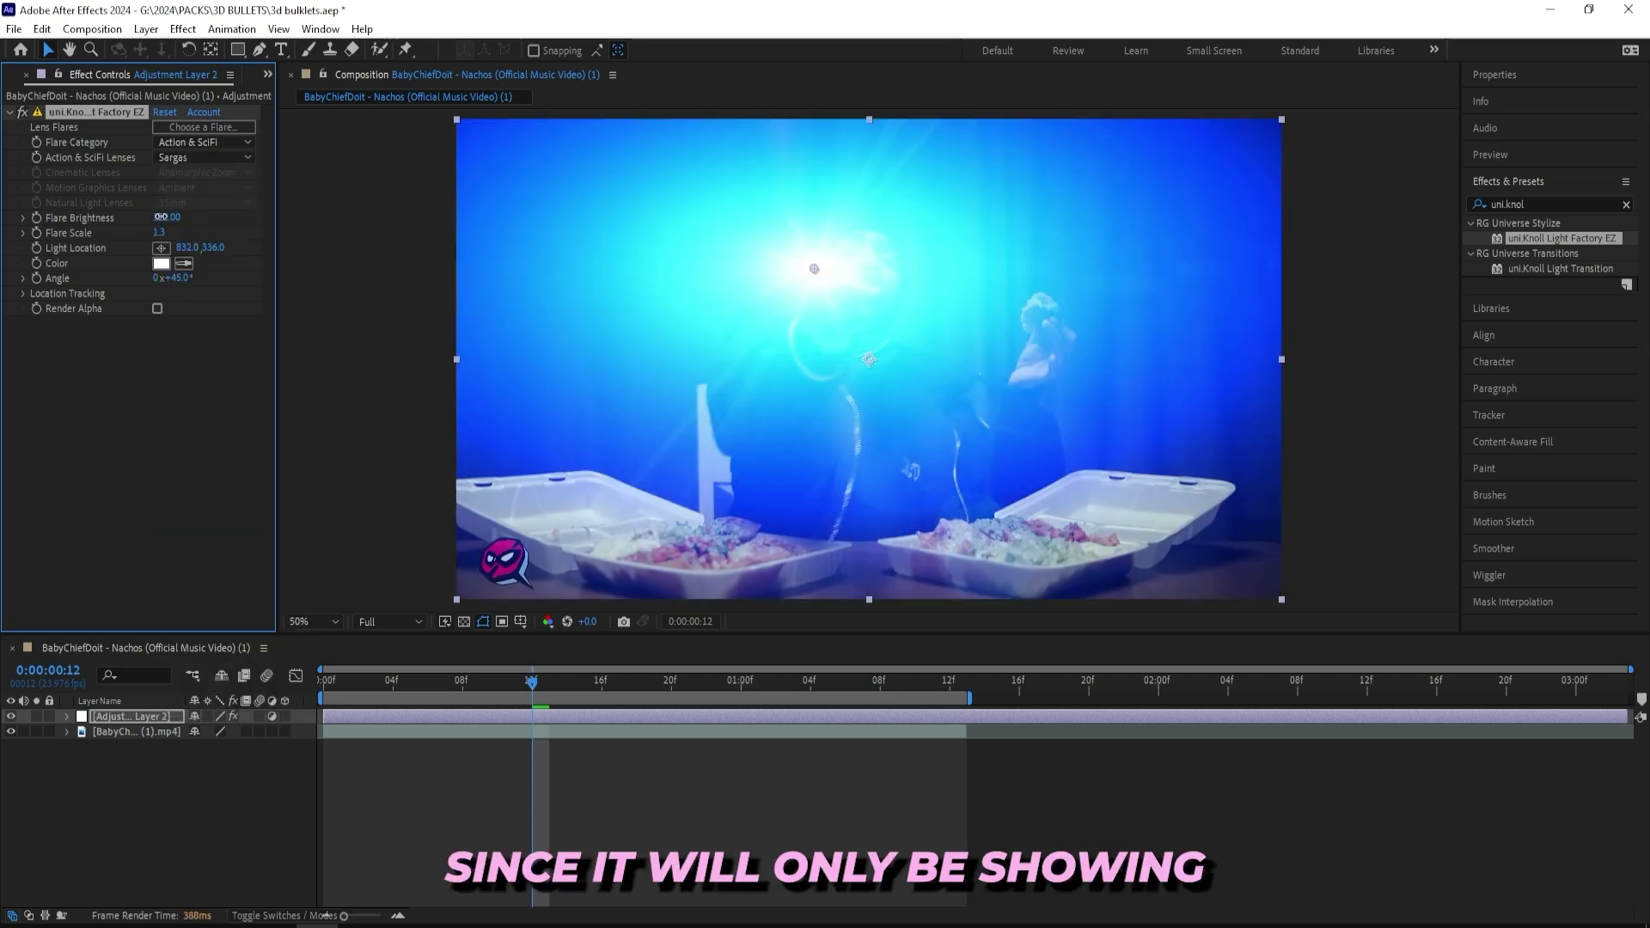
{"action": "mouse_move", "coordinate": [155, 218]}
{"action": "left_mouse_down"}
{"action": "mouse_move", "coordinate": [99, 219]}
{"action": "mouse_move", "coordinate": [151, 219]}
{"action": "left_mouse_up"}
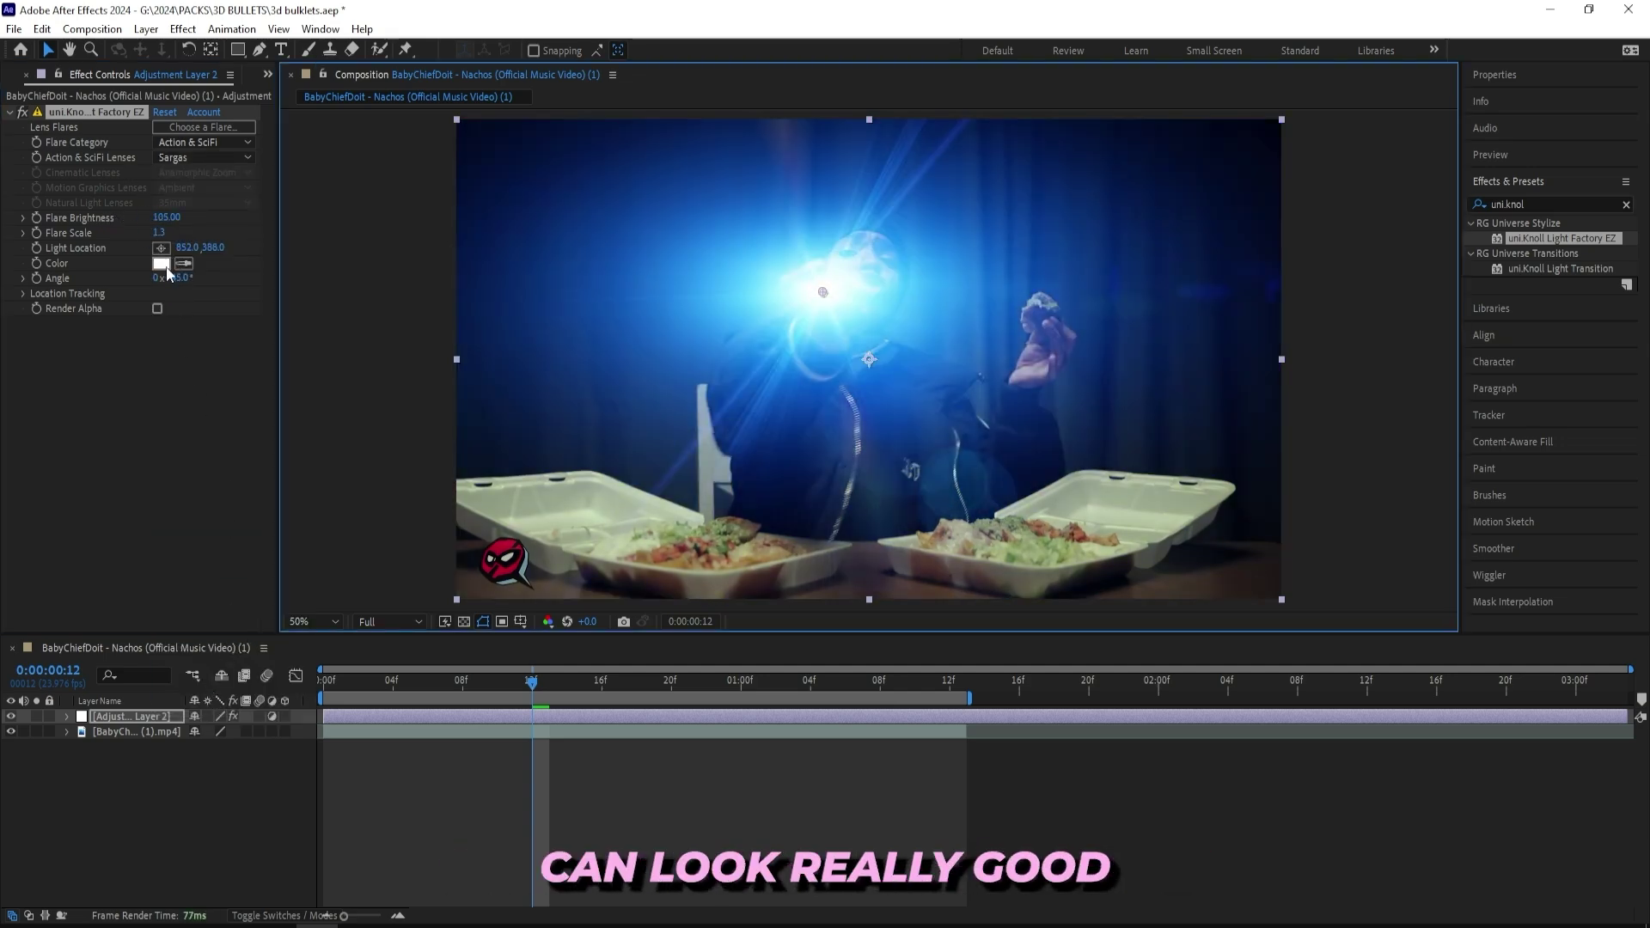
{"action": "left_click", "coordinate": [160, 263]}
{"action": "left_click", "coordinate": [1280, 344]}
{"action": "left_click_drag", "start_coordinate": [1348, 364], "coordinate": [1091, 339]}
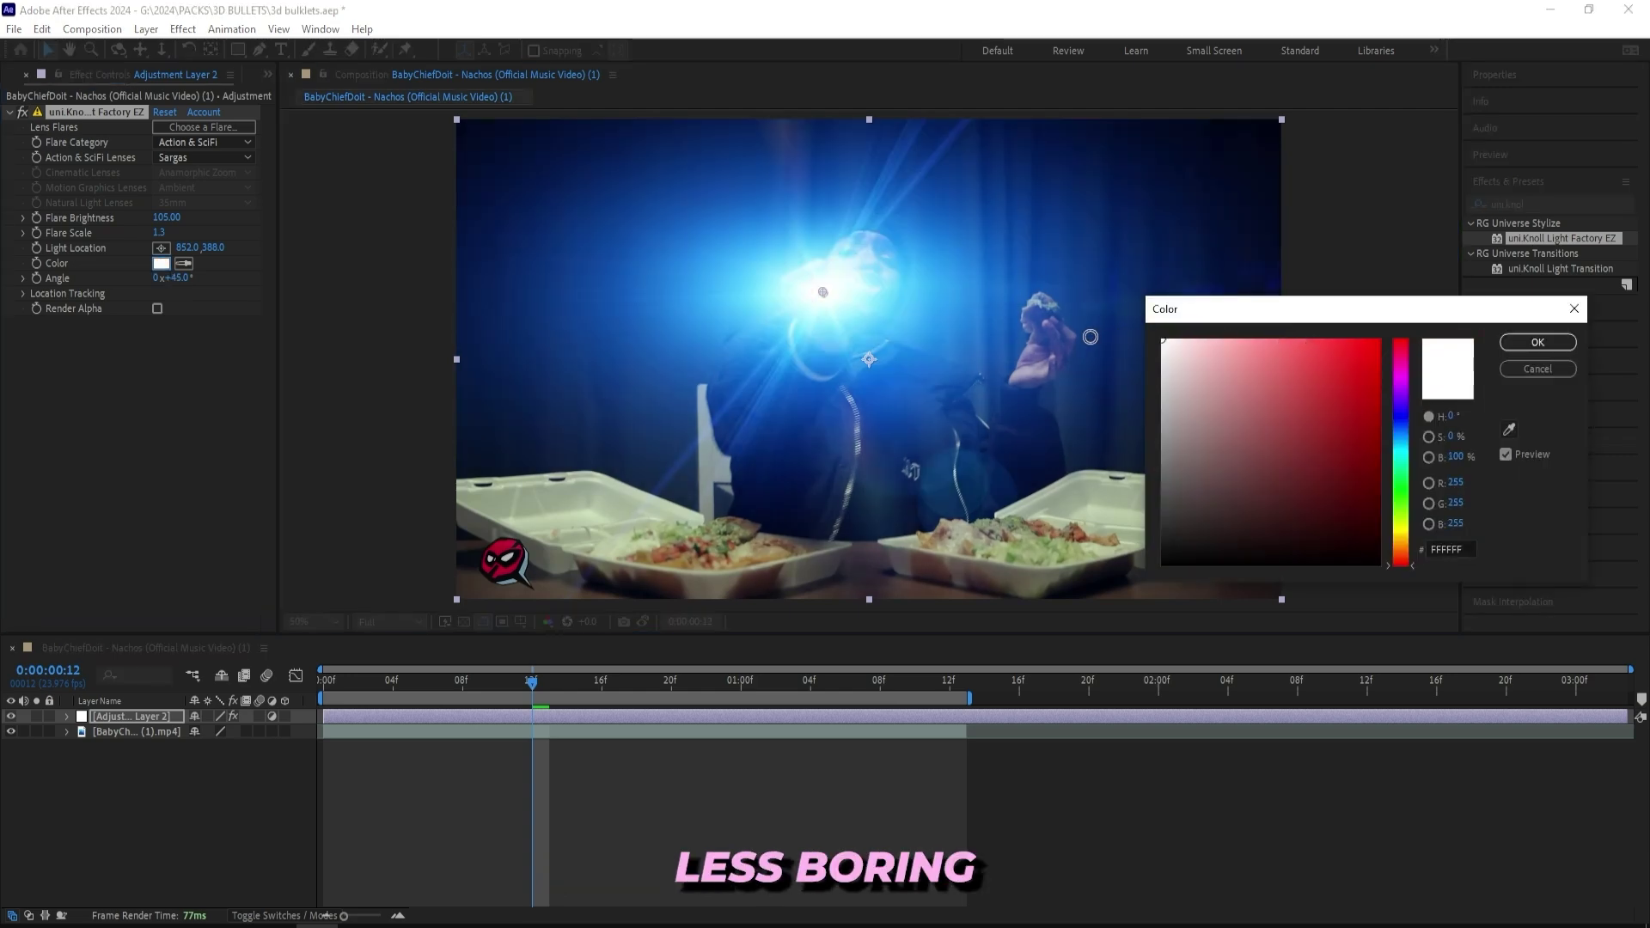
{"action": "left_click", "coordinate": [1567, 366]}
Try the Alpha Base lens and the Atlas lens on the flare
{"action": "left_click", "coordinate": [202, 160]}
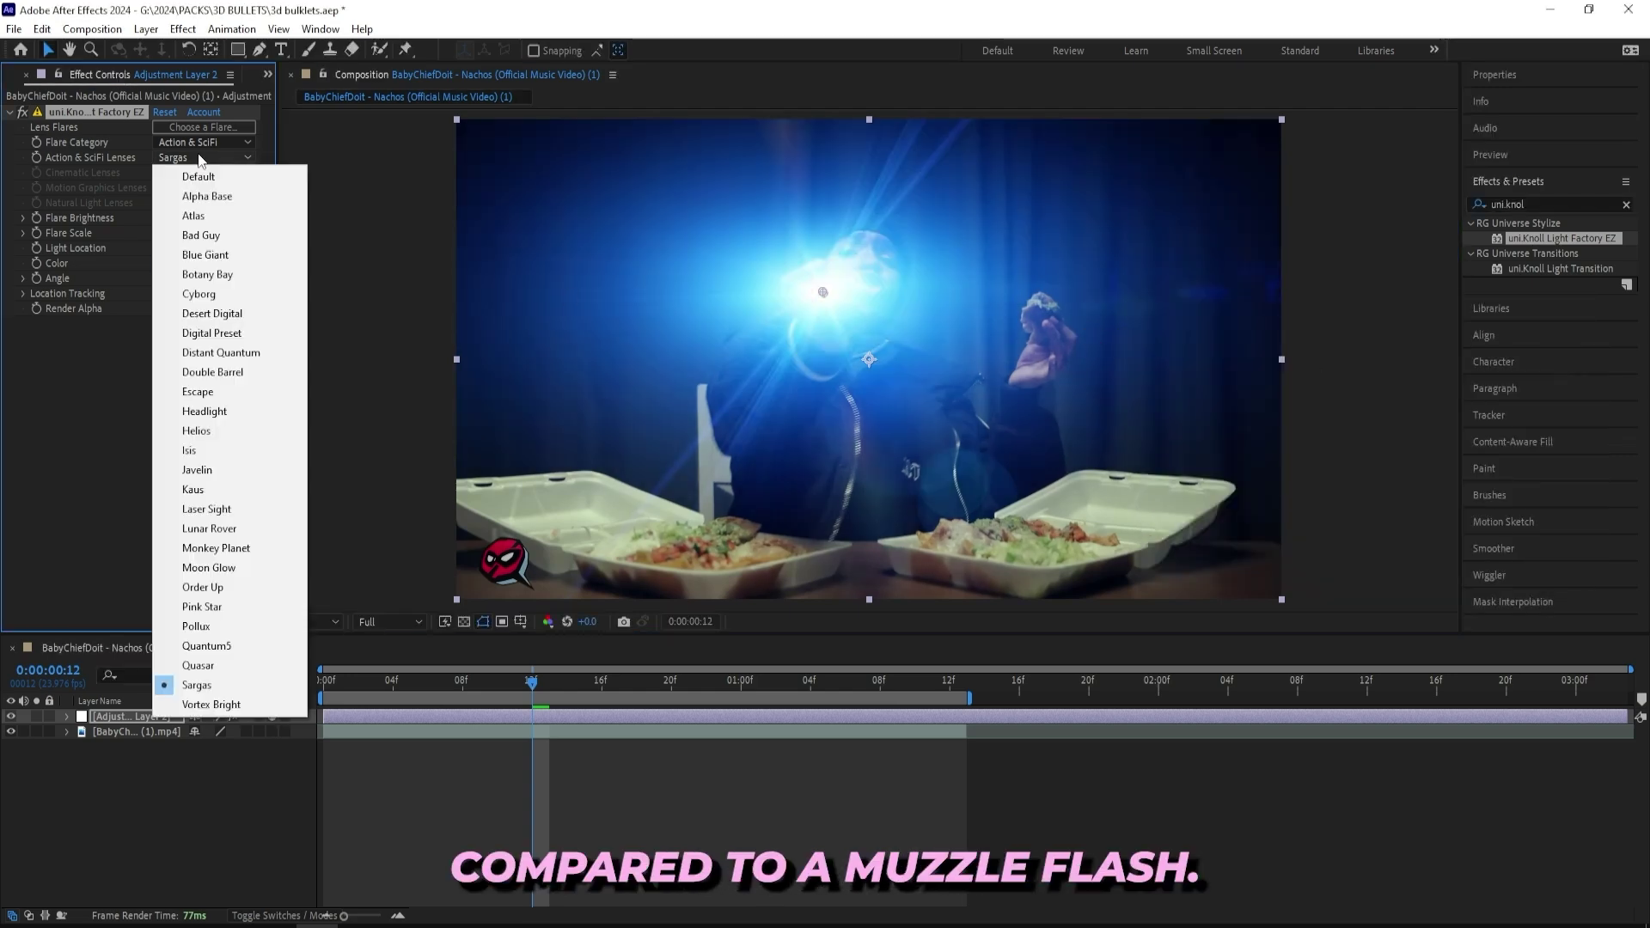
{"action": "left_click", "coordinate": [198, 190]}
{"action": "left_click", "coordinate": [201, 159]}
{"action": "left_click", "coordinate": [196, 211]}
Recolor the flare to orange FE5A00
{"action": "left_click", "coordinate": [160, 263]}
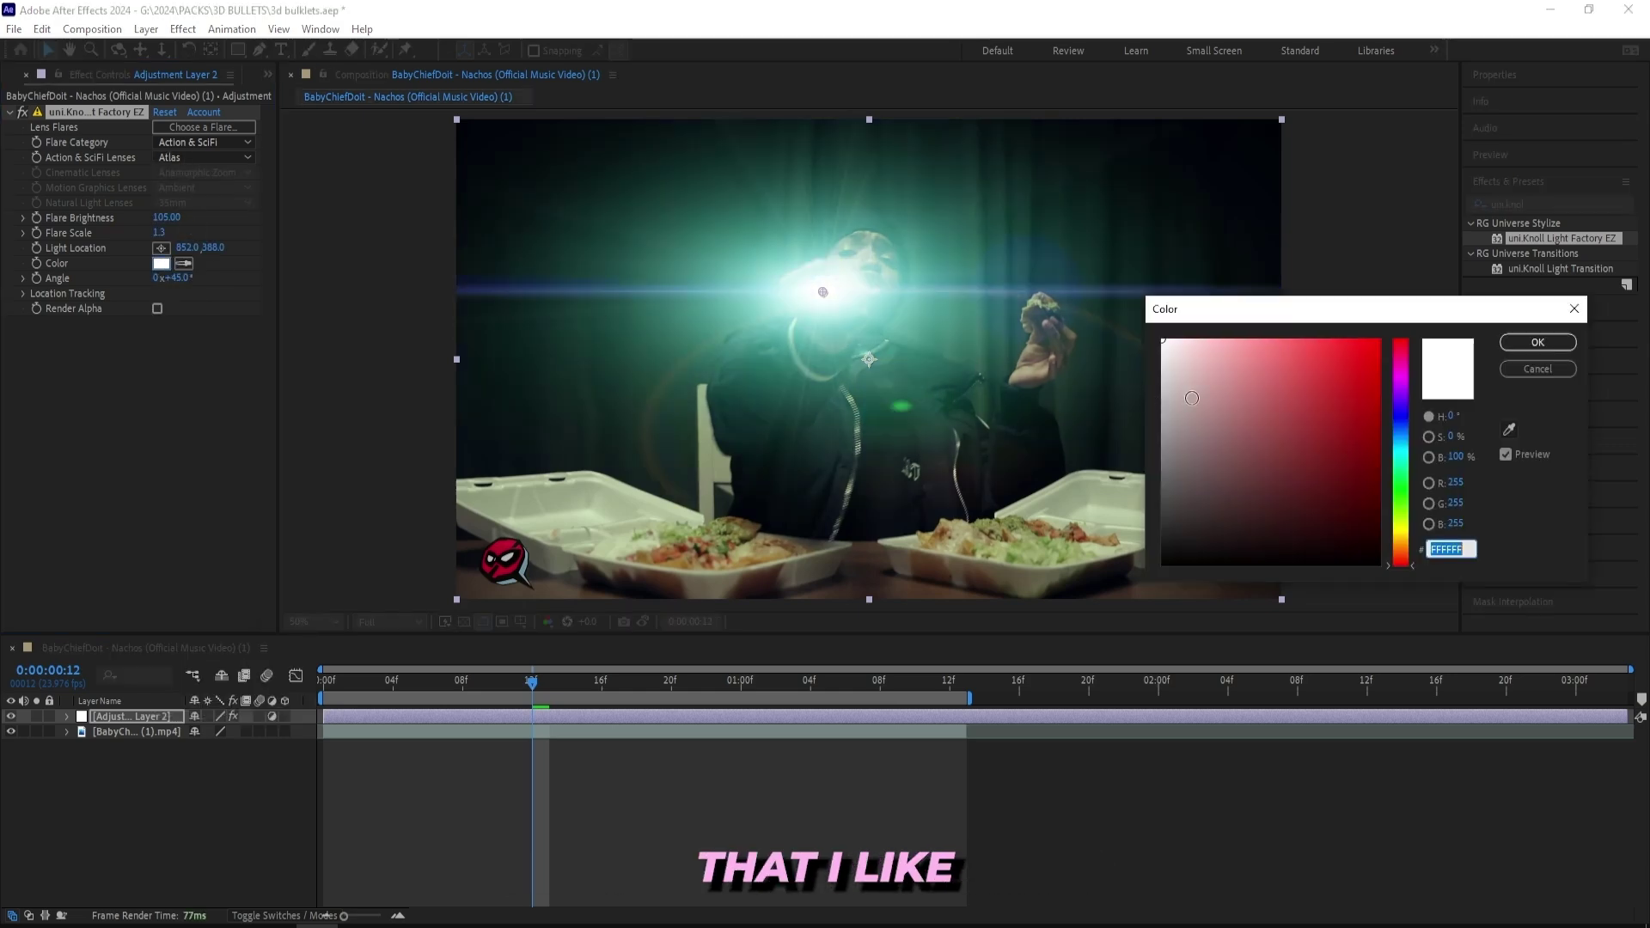
{"action": "left_click_drag", "start_coordinate": [1400, 526], "coordinate": [1401, 553]}
{"action": "left_click_drag", "start_coordinate": [1372, 353], "coordinate": [1401, 340]}
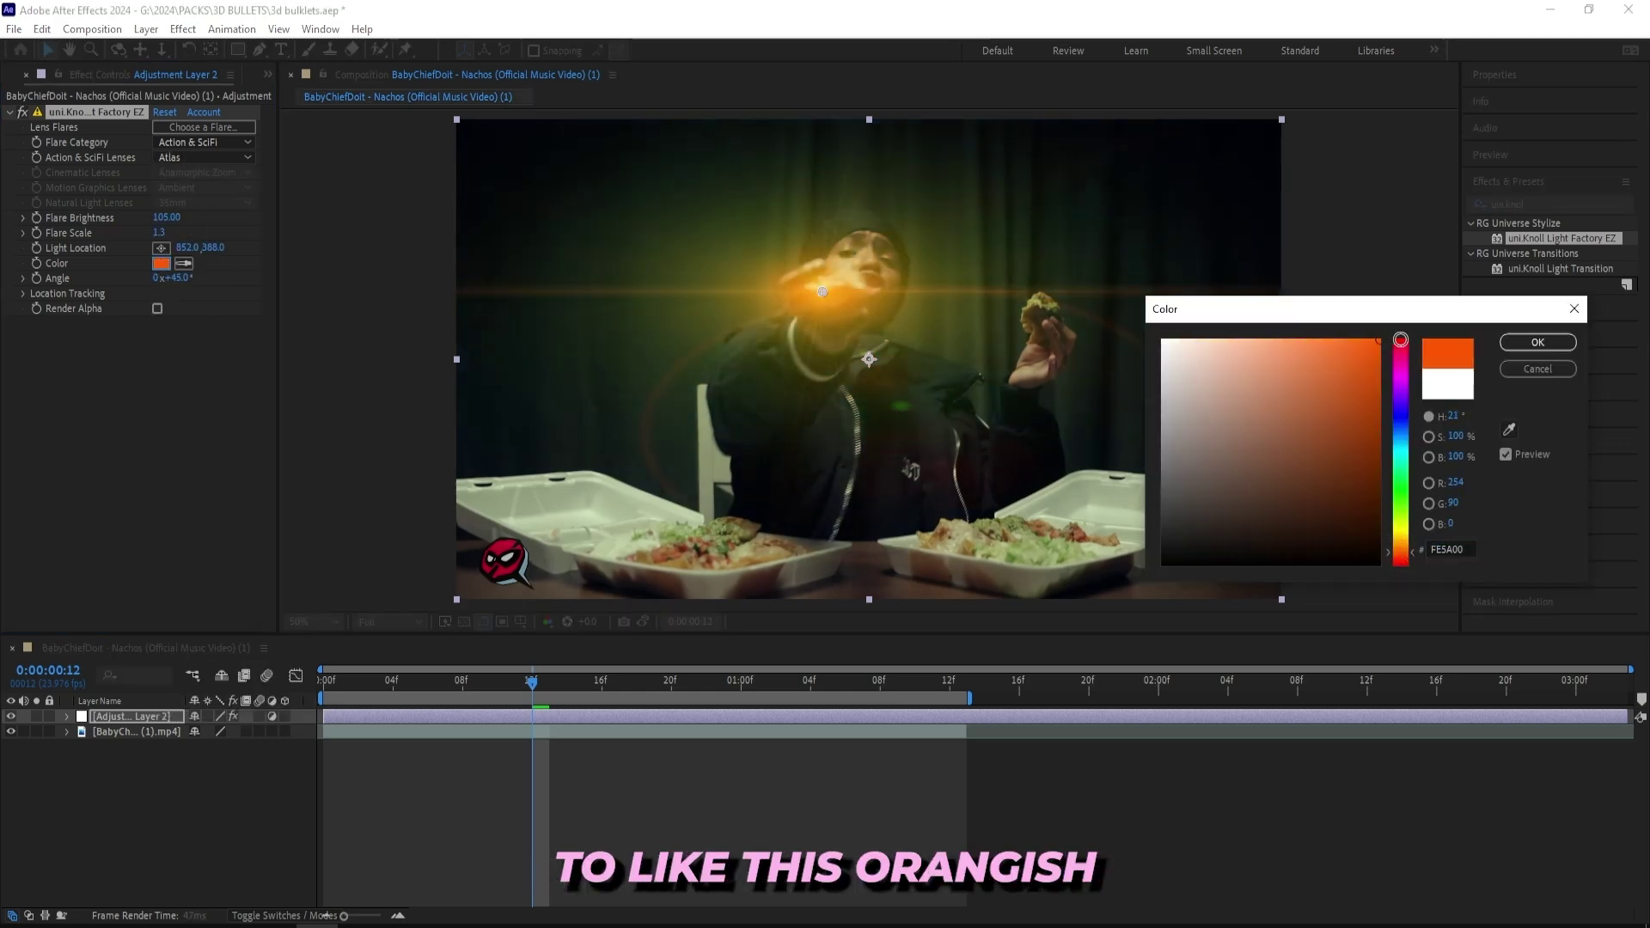
{"action": "key", "text": "Return"}
Switch the flare to the Desert Digital lens, after trying Cyborg, with brightness 103, scale 1.2 and Render Alpha enabled
{"action": "left_click", "coordinate": [194, 158]}
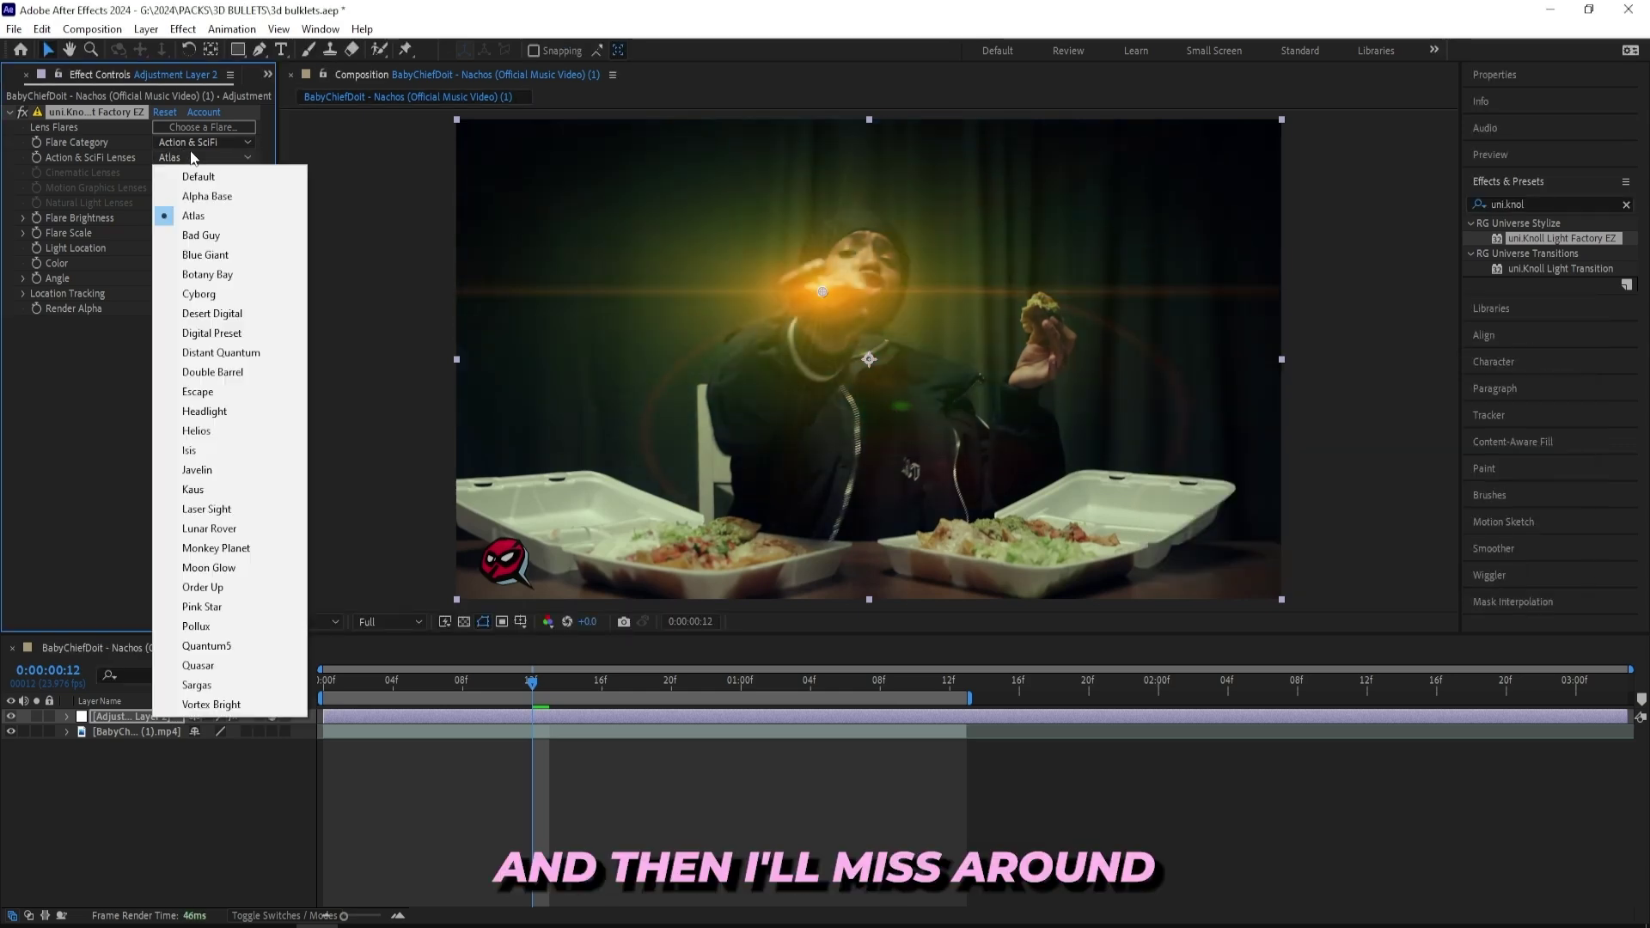
{"action": "left_click", "coordinate": [207, 294]}
{"action": "left_click", "coordinate": [205, 159]}
{"action": "left_click", "coordinate": [212, 314]}
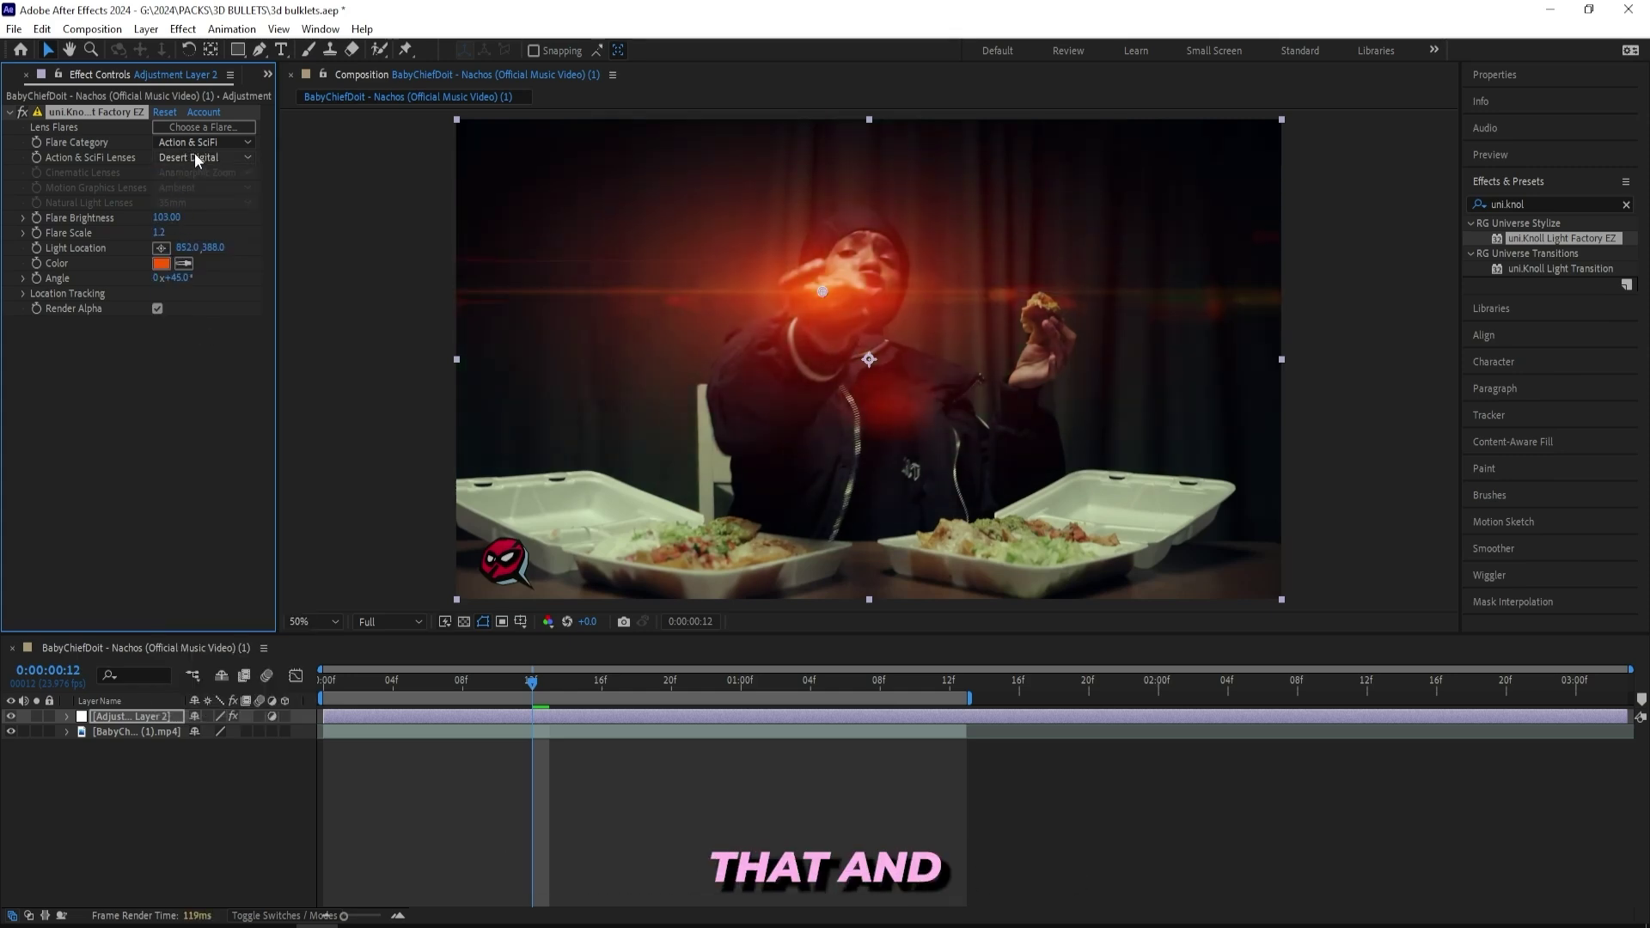
Recolor the flare to yellow, keeping brightness at 103
{"action": "left_click", "coordinate": [161, 263]}
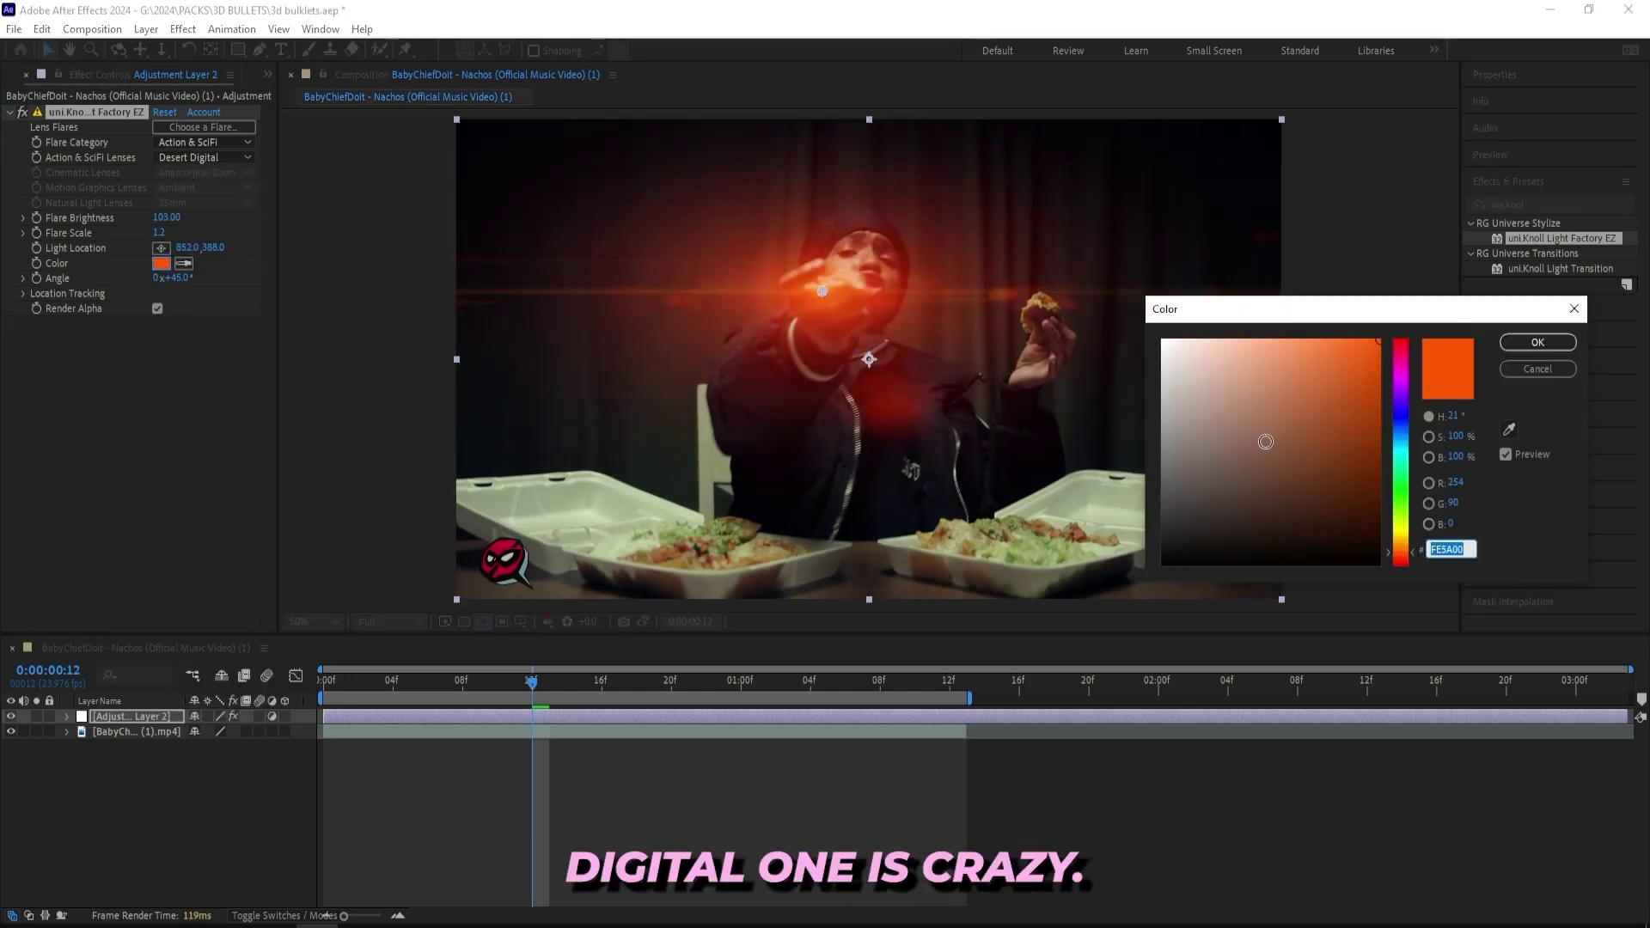
{"action": "mouse_move", "coordinate": [1403, 521]}
{"action": "left_mouse_down"}
{"action": "mouse_move", "coordinate": [1401, 490]}
{"action": "mouse_move", "coordinate": [1403, 540]}
{"action": "left_mouse_up"}
{"action": "left_click", "coordinate": [1538, 342]}
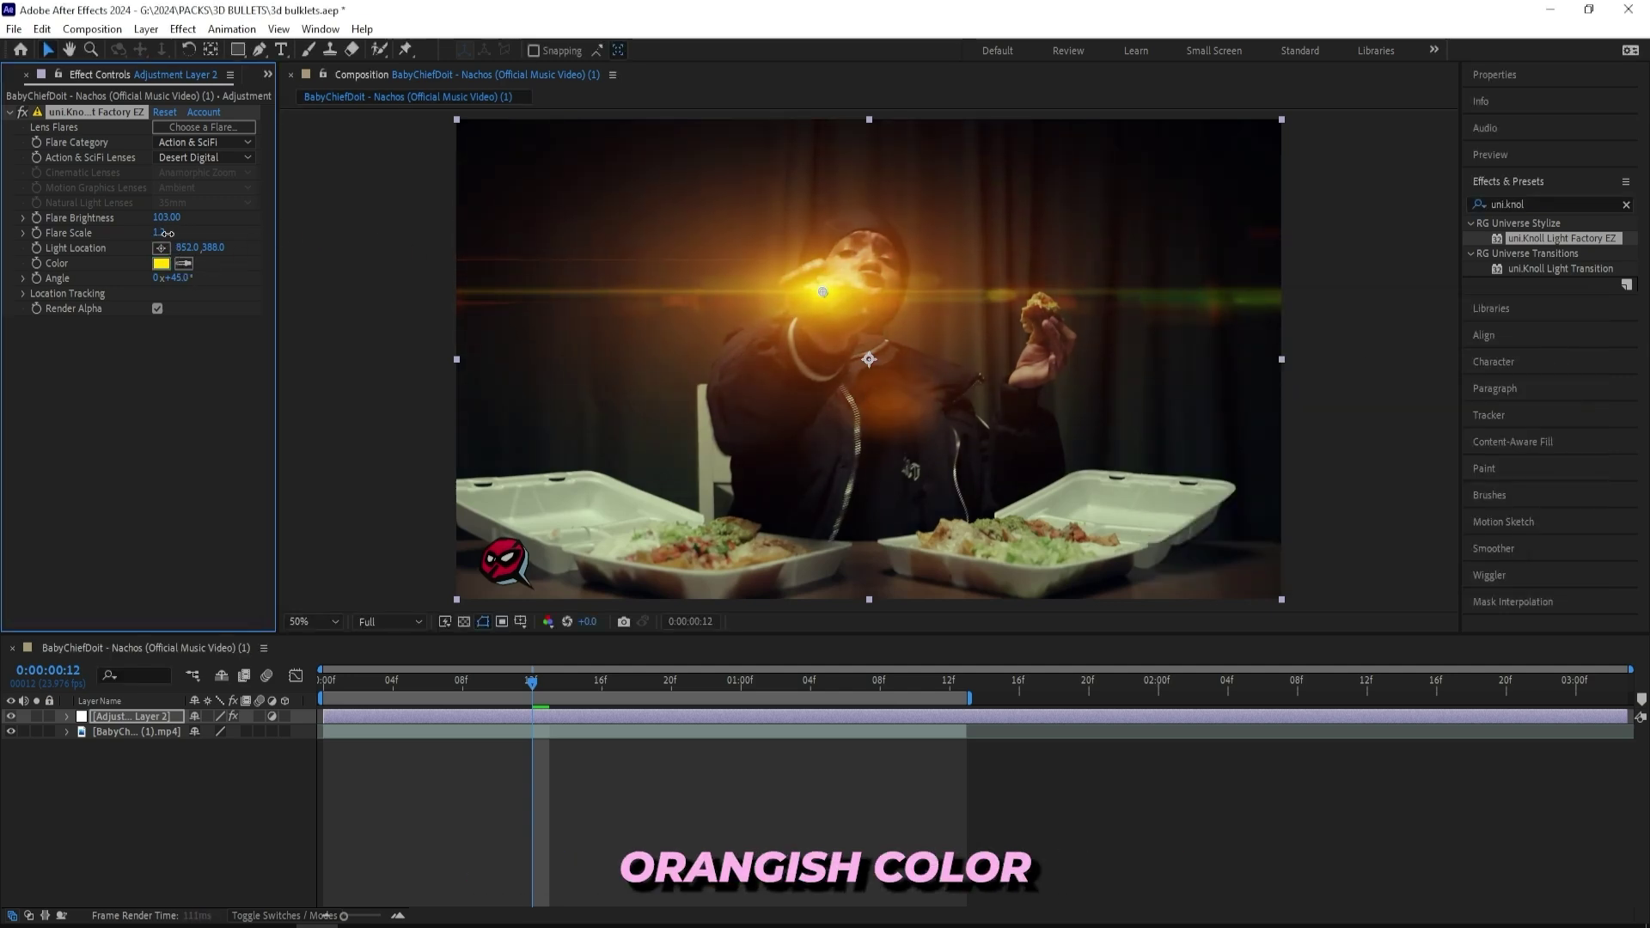
{"action": "mouse_move", "coordinate": [164, 220]}
{"action": "left_mouse_down"}
{"action": "mouse_move", "coordinate": [184, 220]}
{"action": "mouse_move", "coordinate": [164, 223]}
{"action": "left_mouse_up"}
Split the flare adjustment layer at frames 12 and 13 and delete the outer parts, leaving a one-frame flash at frame 12
{"action": "key", "text": "ctrl+shift+d"}
{"action": "left_click", "coordinate": [513, 729]}
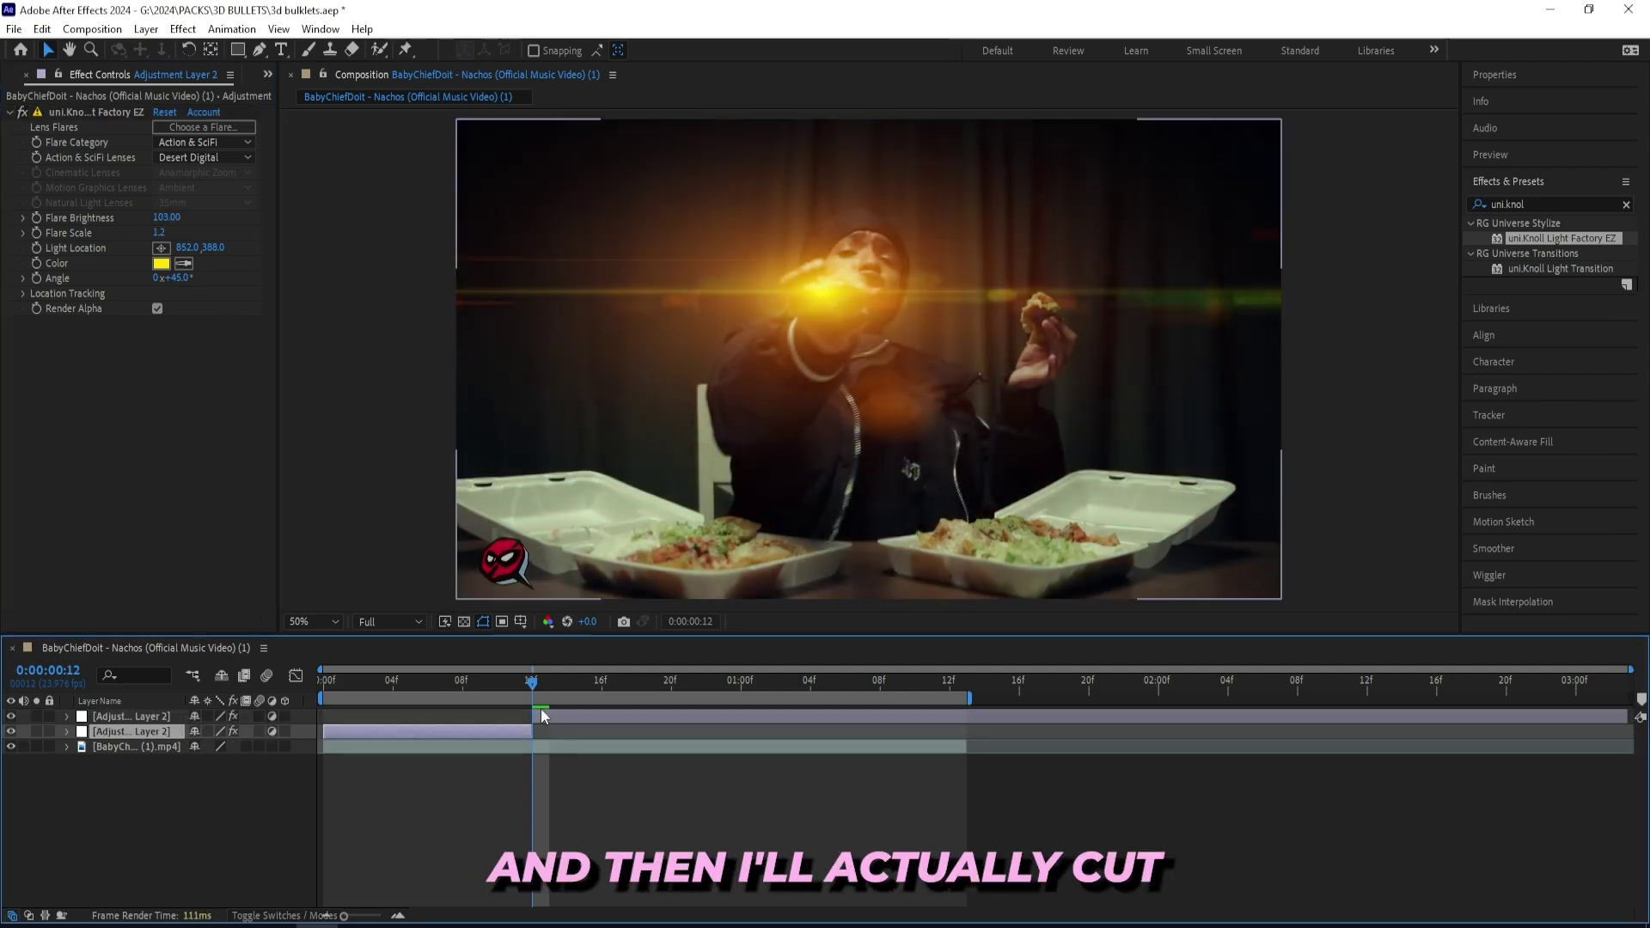
{"action": "key", "text": "Delete"}
{"action": "left_click", "coordinate": [547, 687]}
{"action": "left_click", "coordinate": [555, 713]}
{"action": "key", "text": "ctrl+shift+d"}
{"action": "key", "text": "Delete"}
Duplicate the one-frame flare layer, move the copy to frame 14, and set its light location to 847, 319
{"action": "left_click", "coordinate": [533, 684]}
{"action": "left_click", "coordinate": [543, 717]}
{"action": "key", "text": "ctrl+d"}
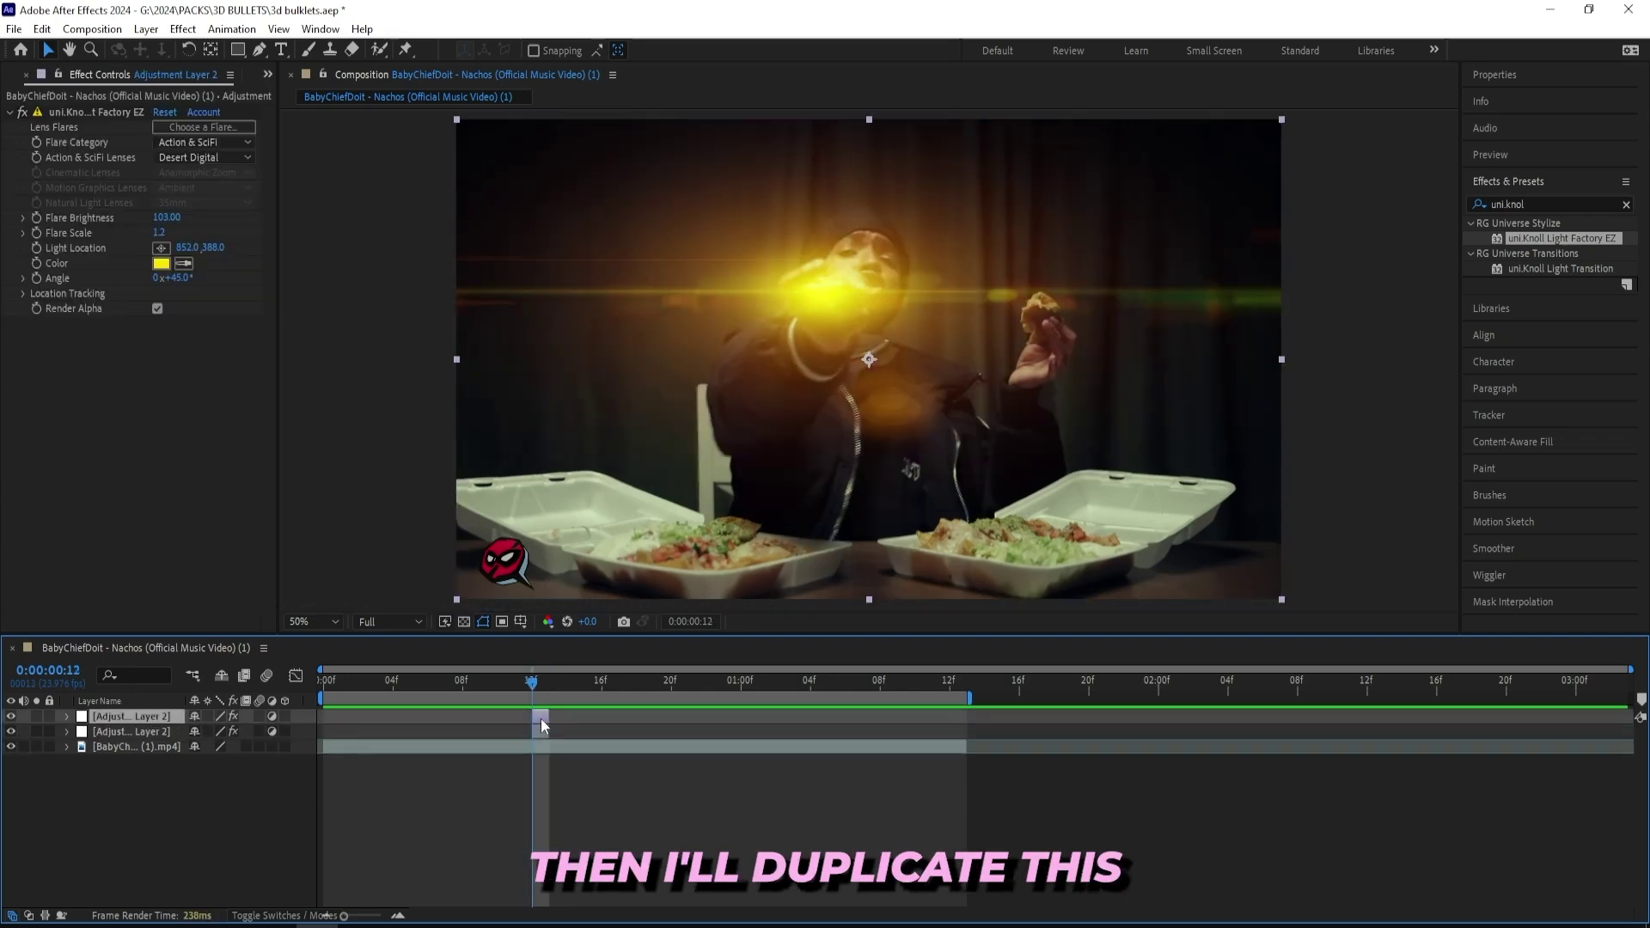
{"action": "left_click_drag", "start_coordinate": [540, 719], "coordinate": [574, 719]}
{"action": "left_click", "coordinate": [569, 685]}
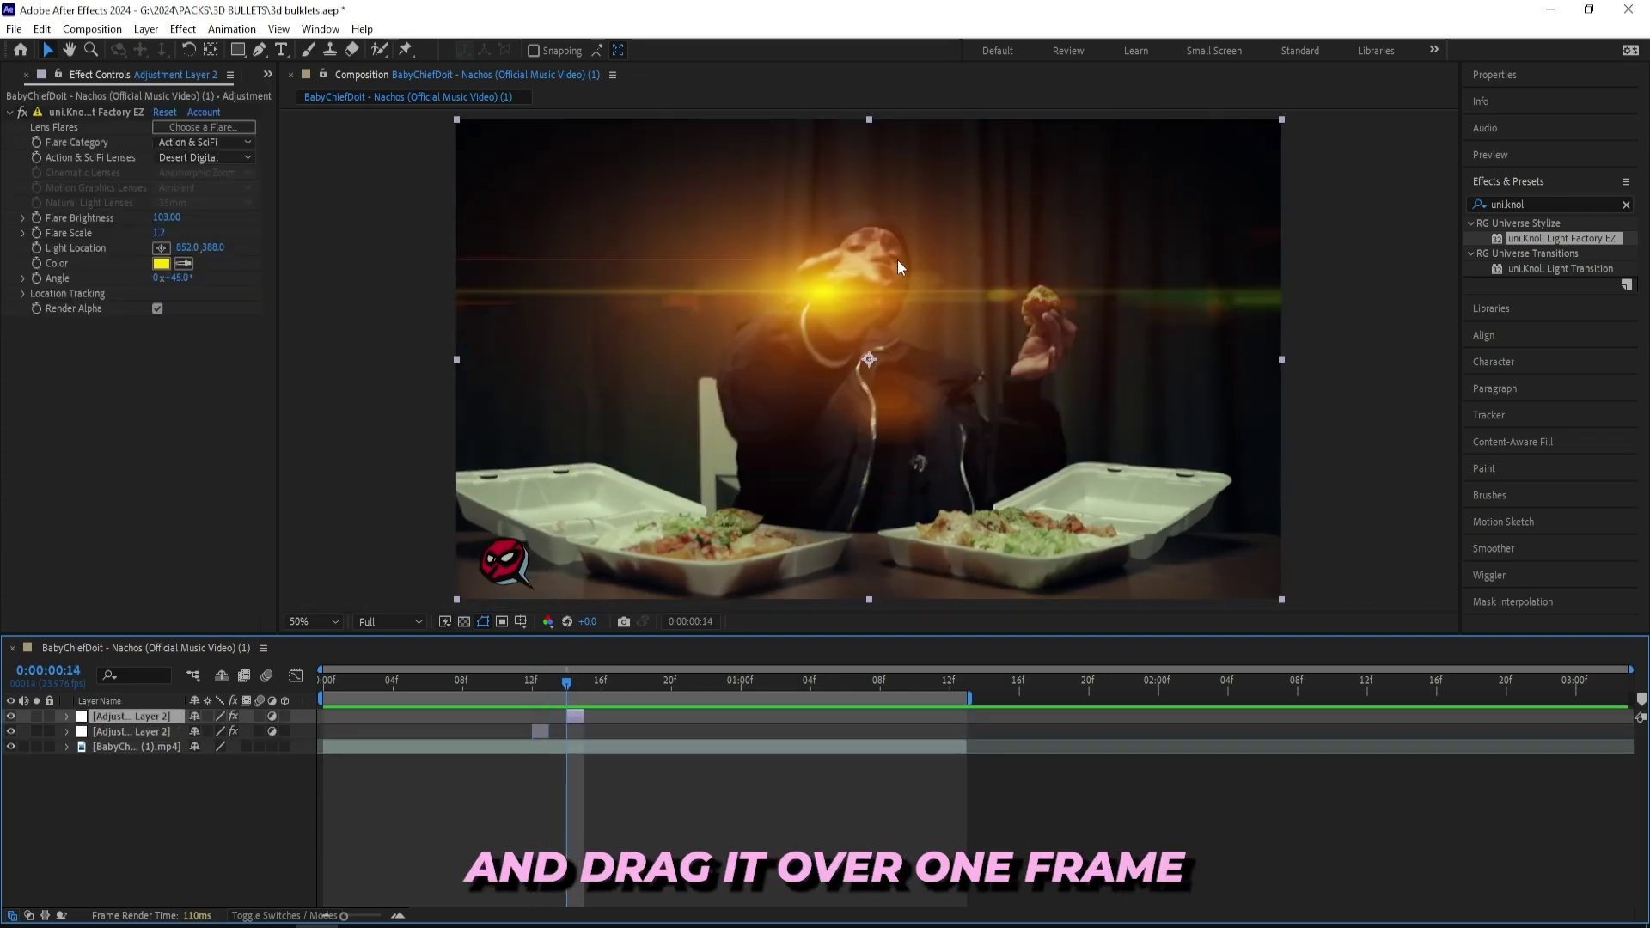
{"action": "mouse_move", "coordinate": [185, 247]}
{"action": "left_mouse_down"}
{"action": "mouse_move", "coordinate": [217, 251]}
{"action": "mouse_move", "coordinate": [158, 250]}
{"action": "mouse_move", "coordinate": [193, 248]}
{"action": "left_mouse_up"}
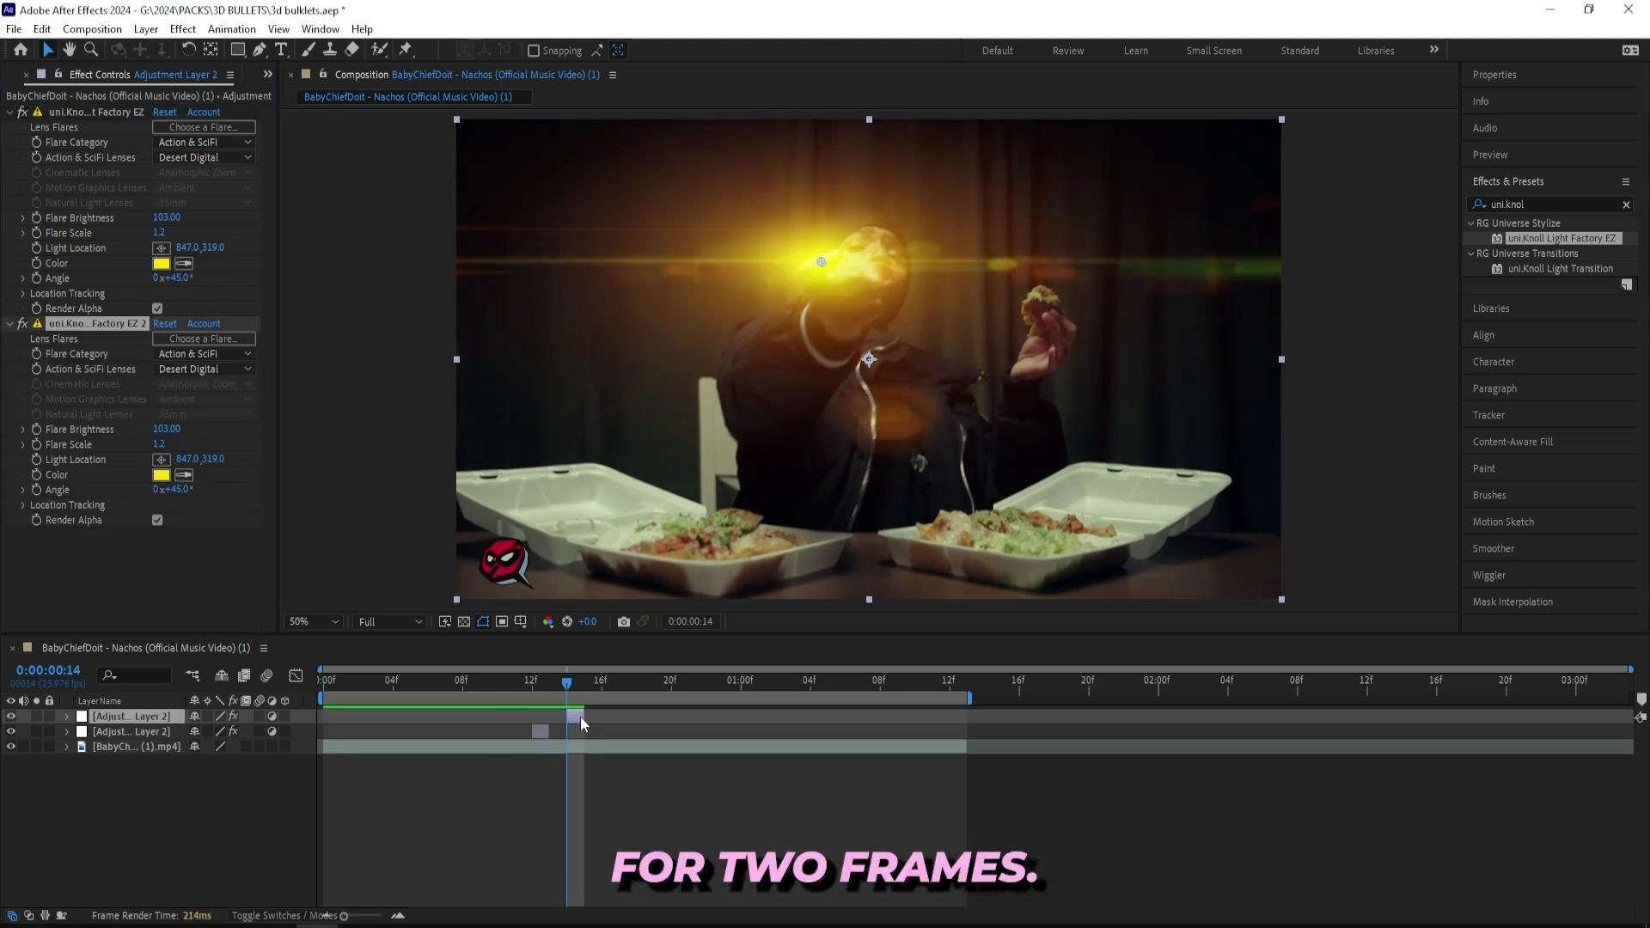
Duplicate the frame 14 flare layer, move the copy to frame 16, and set its light location to 893, 260
{"action": "key", "text": "ctrl+d"}
{"action": "left_click_drag", "start_coordinate": [576, 719], "coordinate": [611, 715]}
{"action": "left_click", "coordinate": [602, 683]}
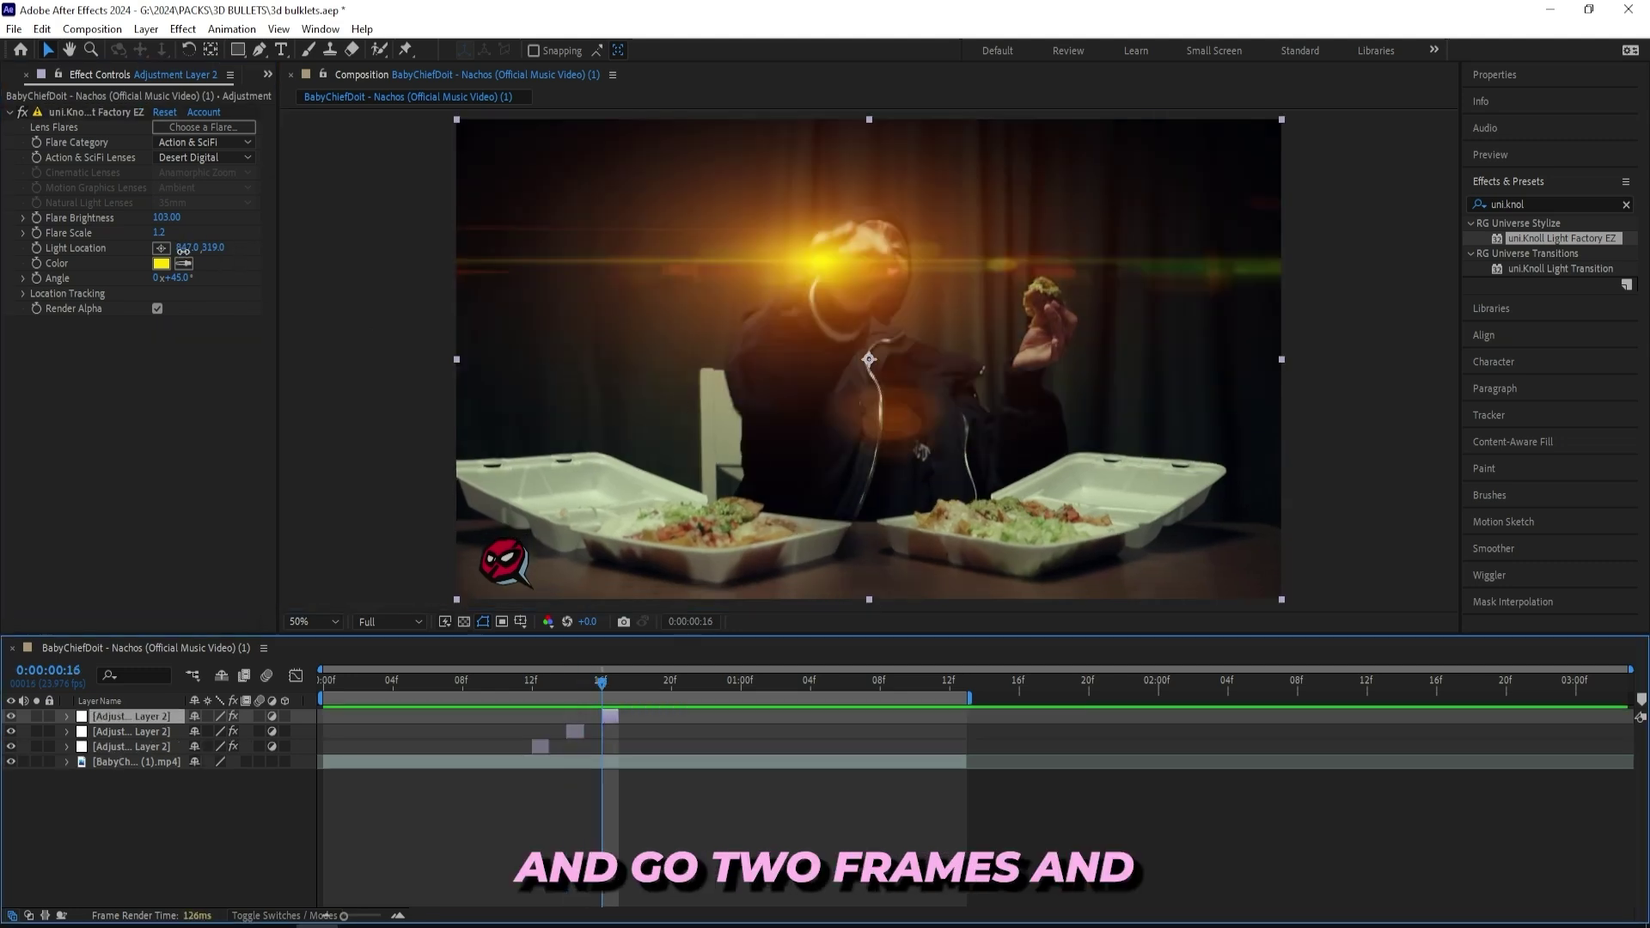
{"action": "left_click_drag", "start_coordinate": [179, 250], "coordinate": [216, 252]}
{"action": "left_click_drag", "start_coordinate": [216, 250], "coordinate": [170, 253]}
Switch the frame 16 flare to the Helios lens with scale 1.5, and shift its light location to 886, 269
{"action": "left_click", "coordinate": [186, 158]}
{"action": "left_click", "coordinate": [206, 255]}
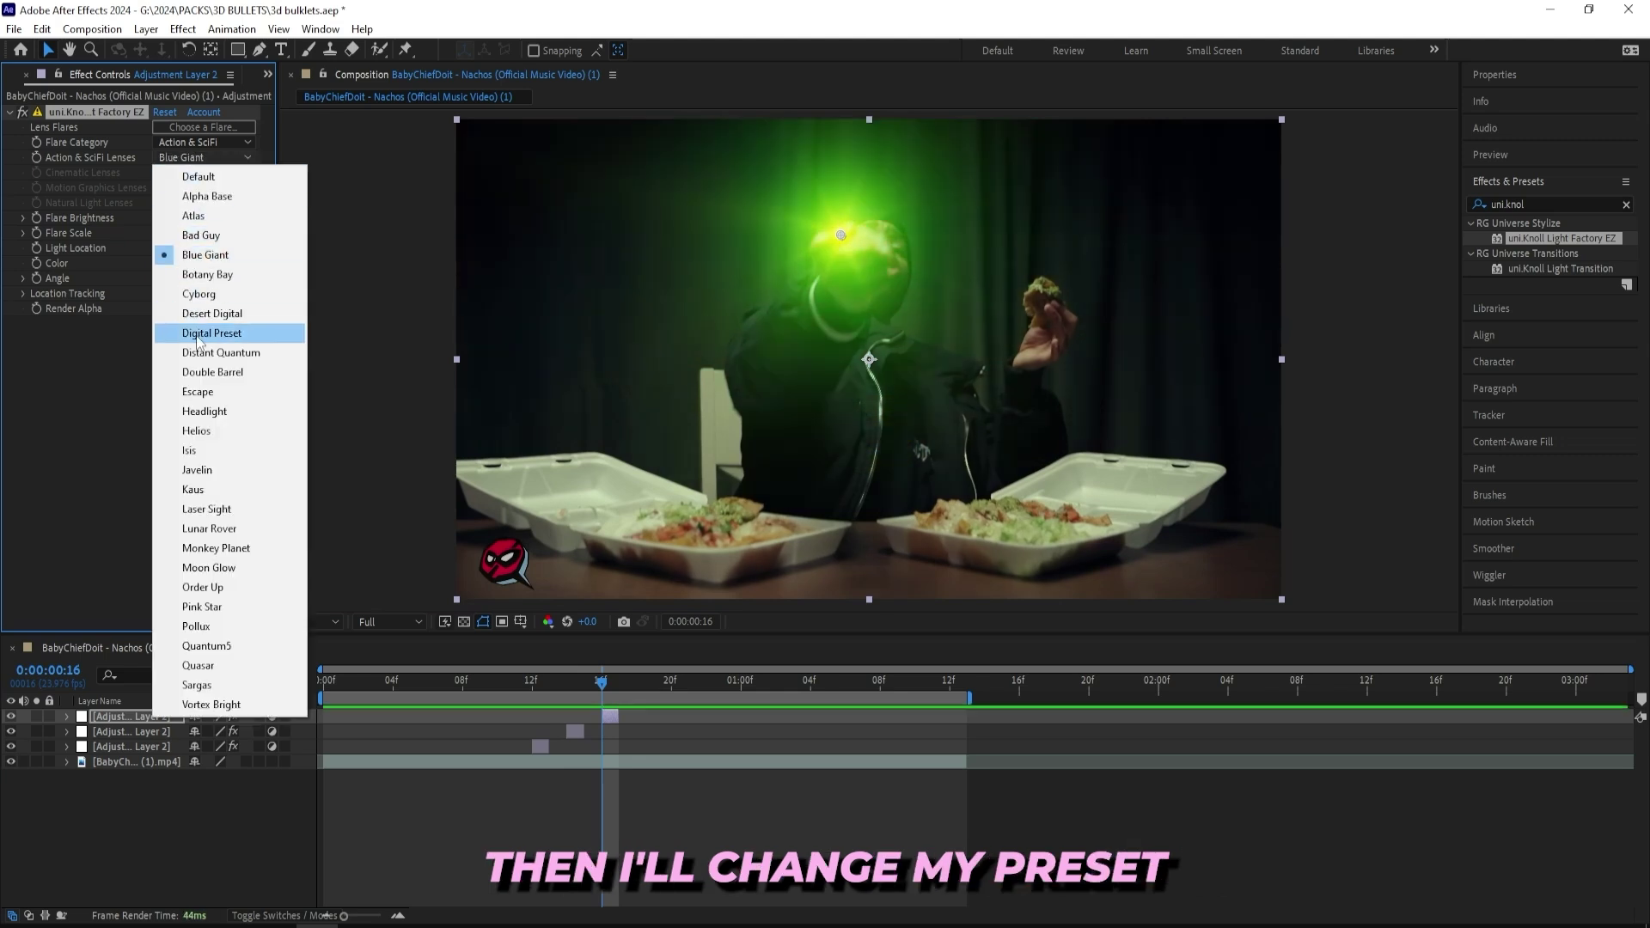
{"action": "left_click", "coordinate": [204, 430]}
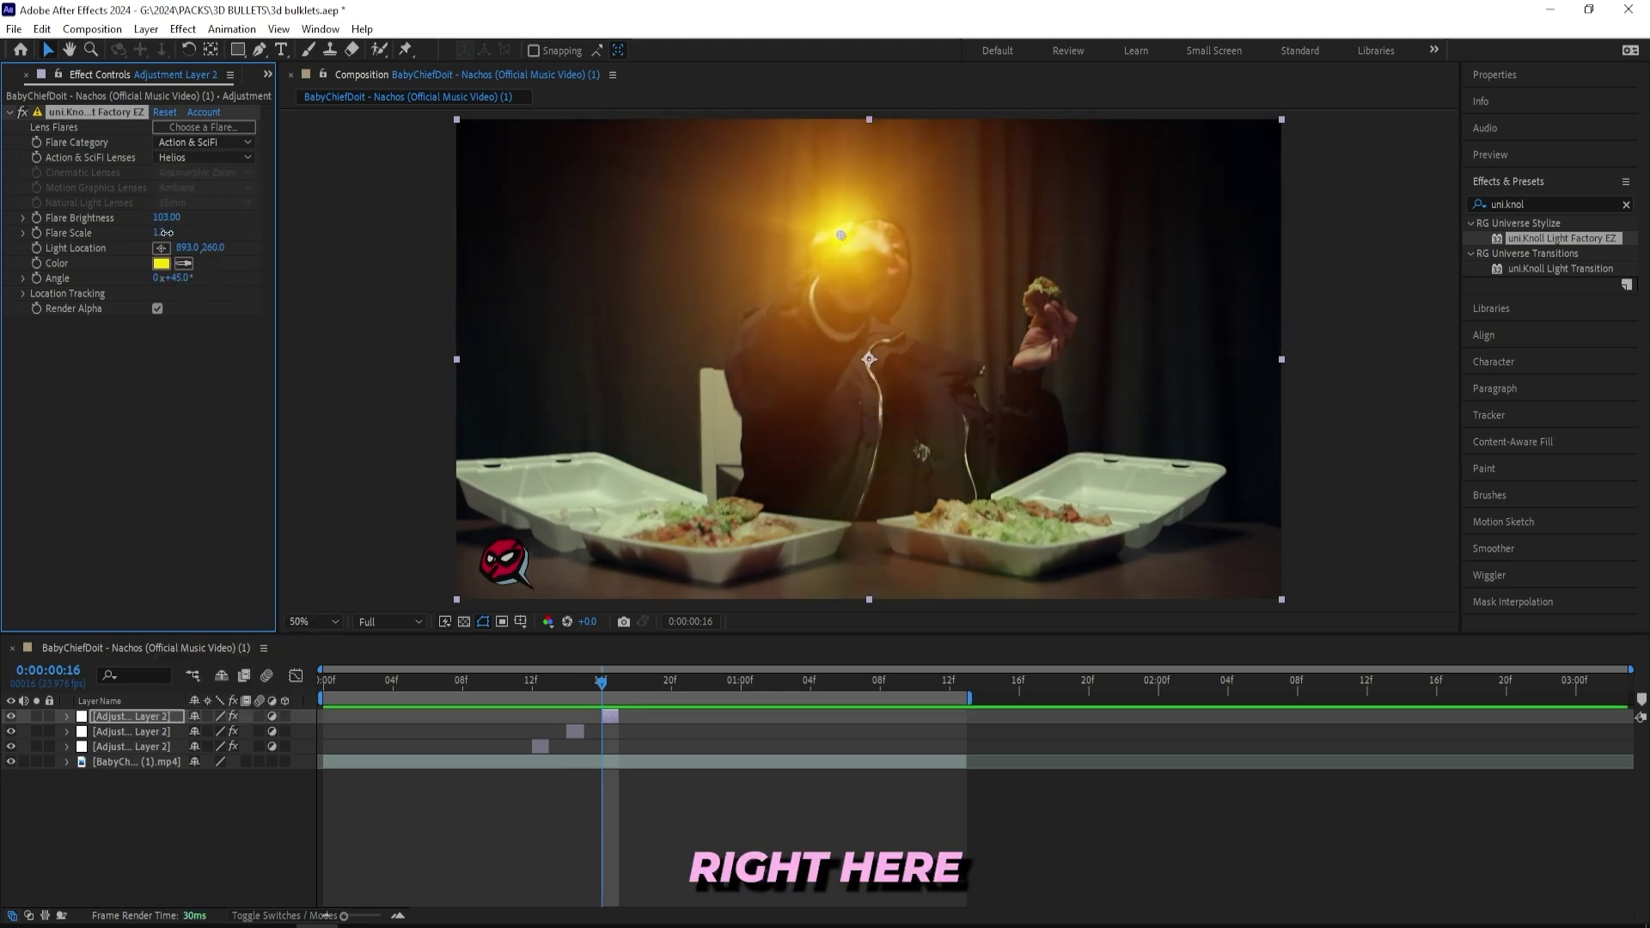
{"action": "left_click_drag", "start_coordinate": [167, 233], "coordinate": [197, 247]}
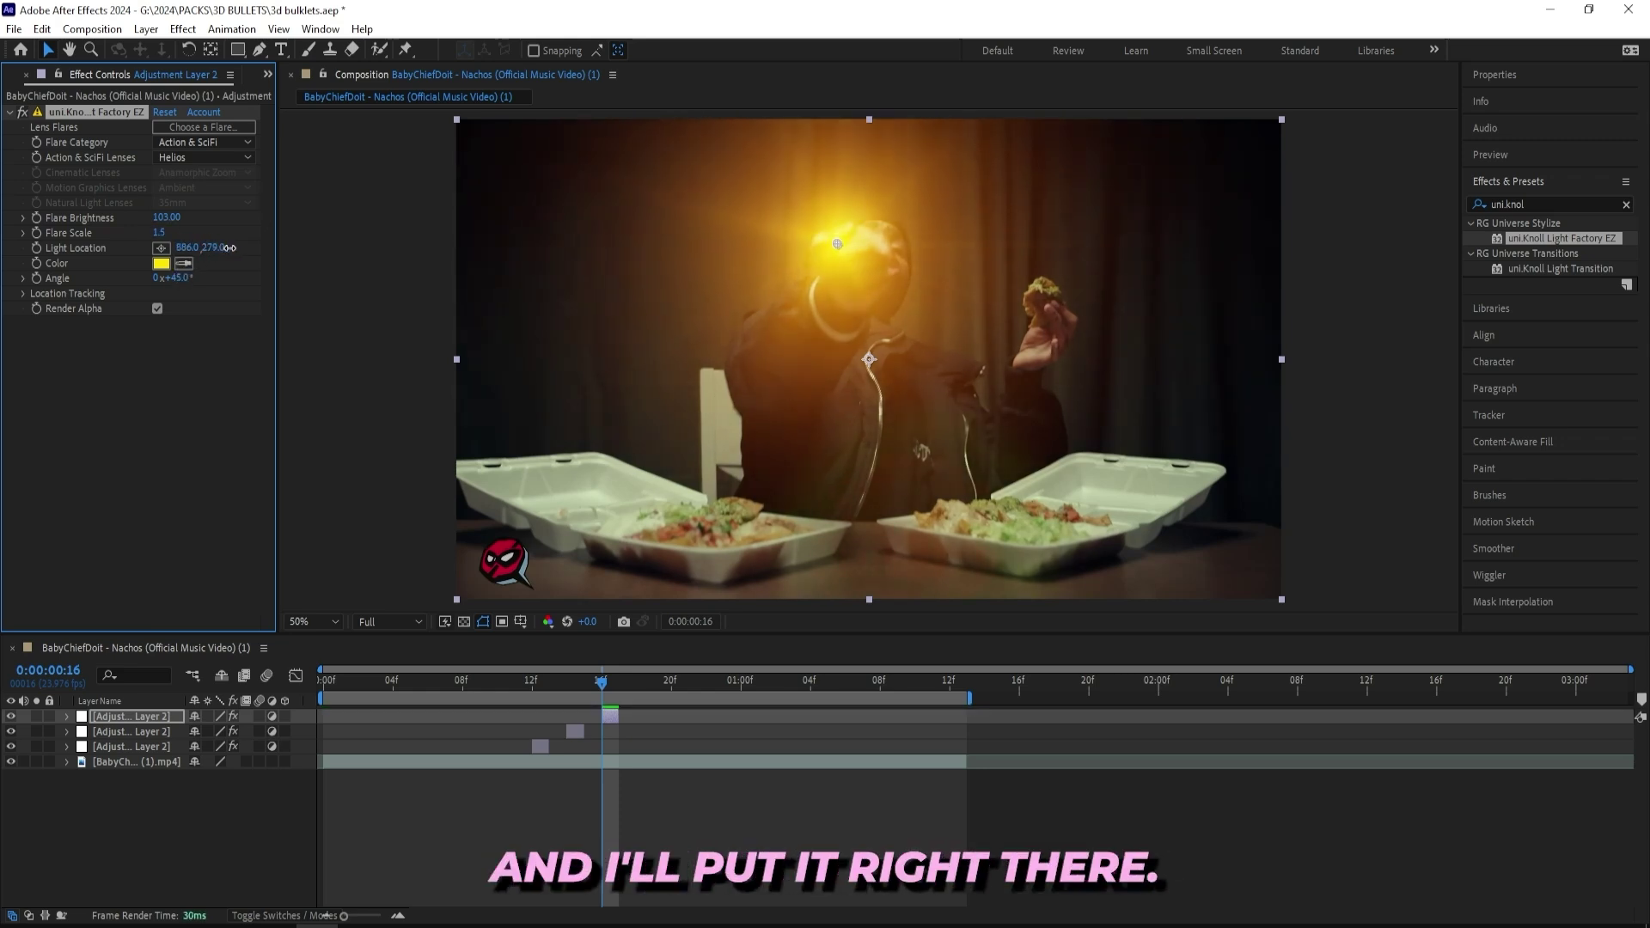
Play back the clip from before the first flash to check the three flares
{"action": "left_click_drag", "start_coordinate": [605, 687], "coordinate": [358, 686]}
{"action": "key", "text": "space"}
{"action": "key", "text": "space"}
{"action": "left_click_drag", "start_coordinate": [493, 686], "coordinate": [393, 696]}
{"action": "key", "text": "space"}
{"action": "key", "text": "space"}
{"action": "key", "text": "ctrl+d"}
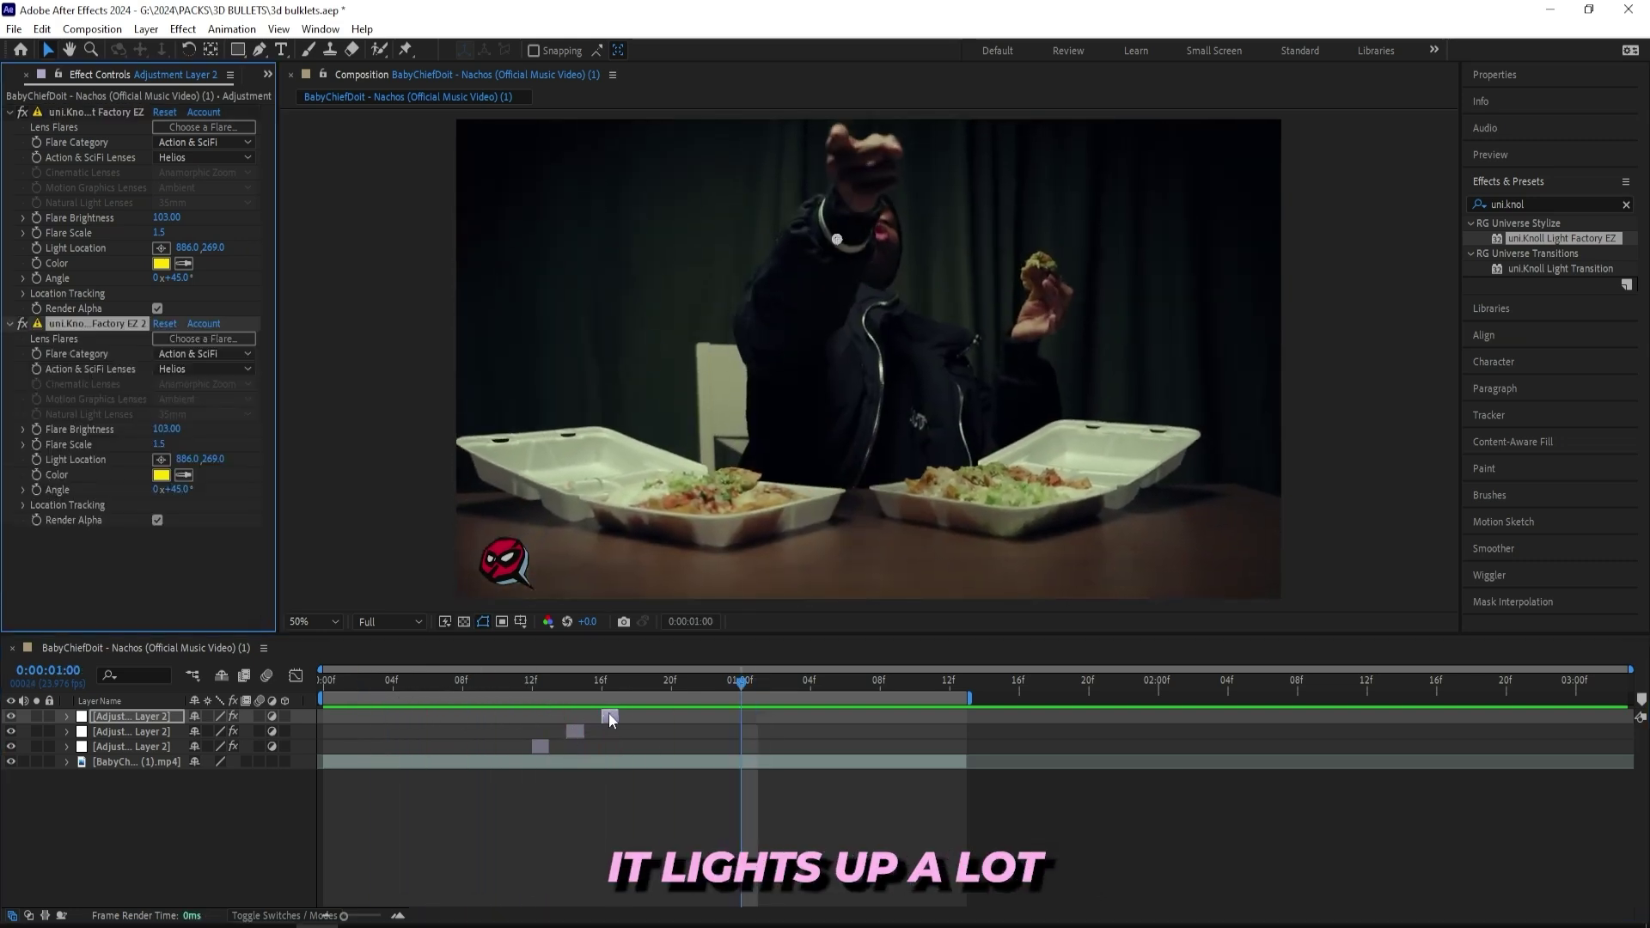
{"action": "left_click", "coordinate": [611, 715]}
{"action": "key", "text": "ctrl+z"}
Duplicate the frame 16 flare layer to frame 18, set the copy's light location to 886, 123, and preview the flashes
{"action": "key", "text": "ctrl+d"}
{"action": "left_click_drag", "start_coordinate": [611, 719], "coordinate": [645, 693]}
{"action": "left_click", "coordinate": [640, 693]}
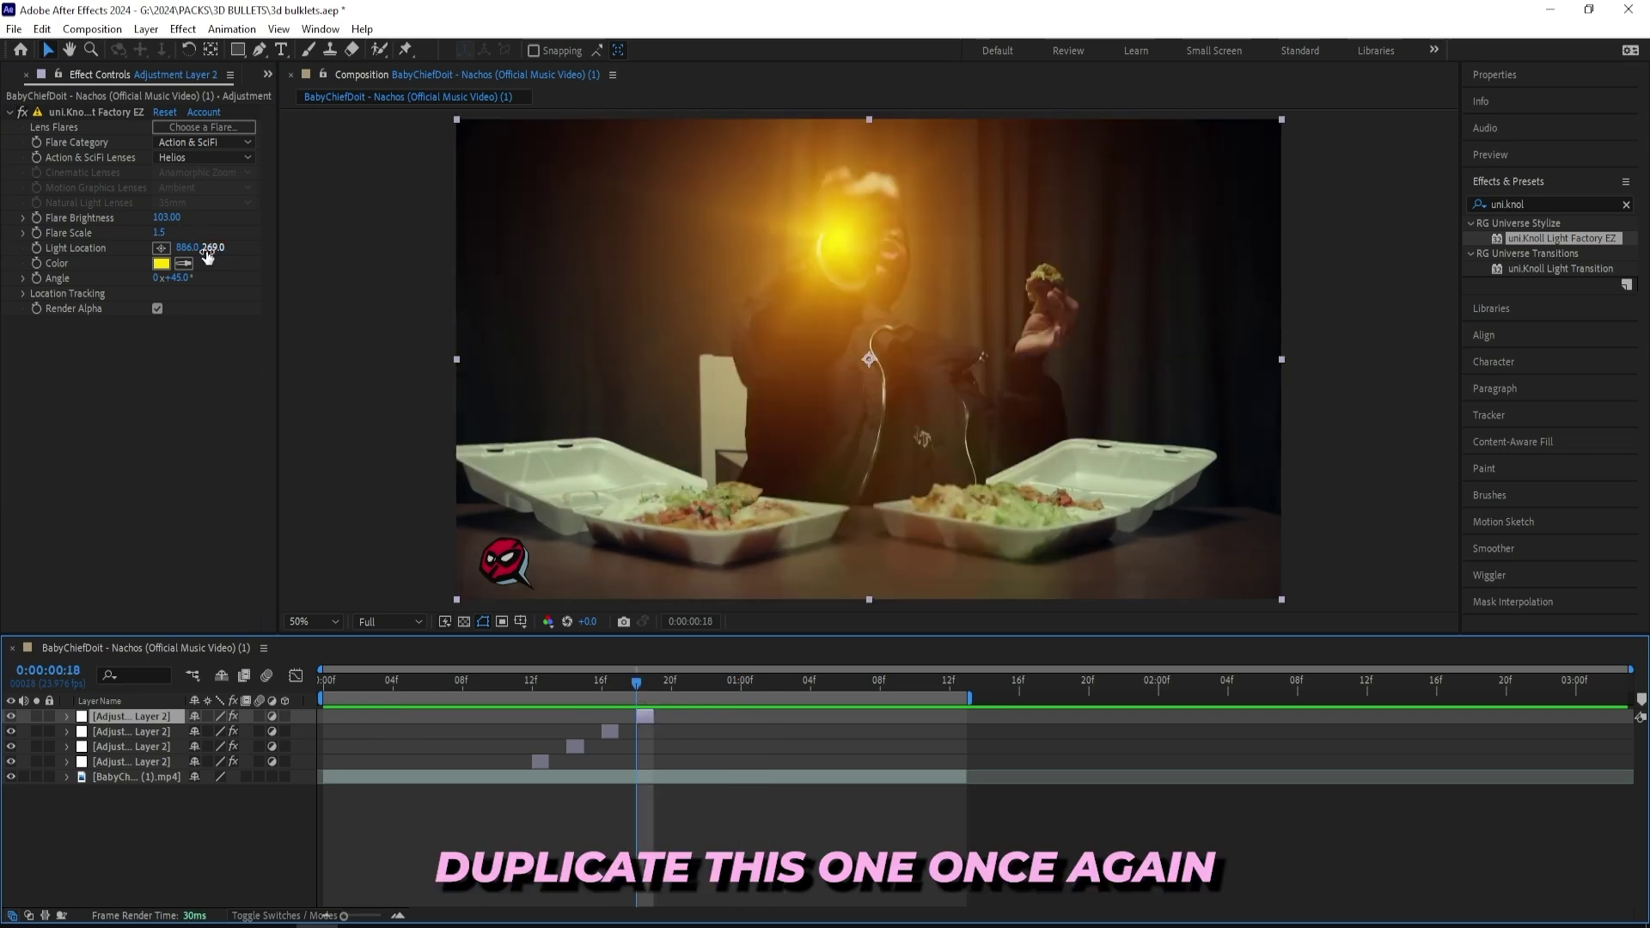
{"action": "left_click_drag", "start_coordinate": [207, 255], "coordinate": [39, 278]}
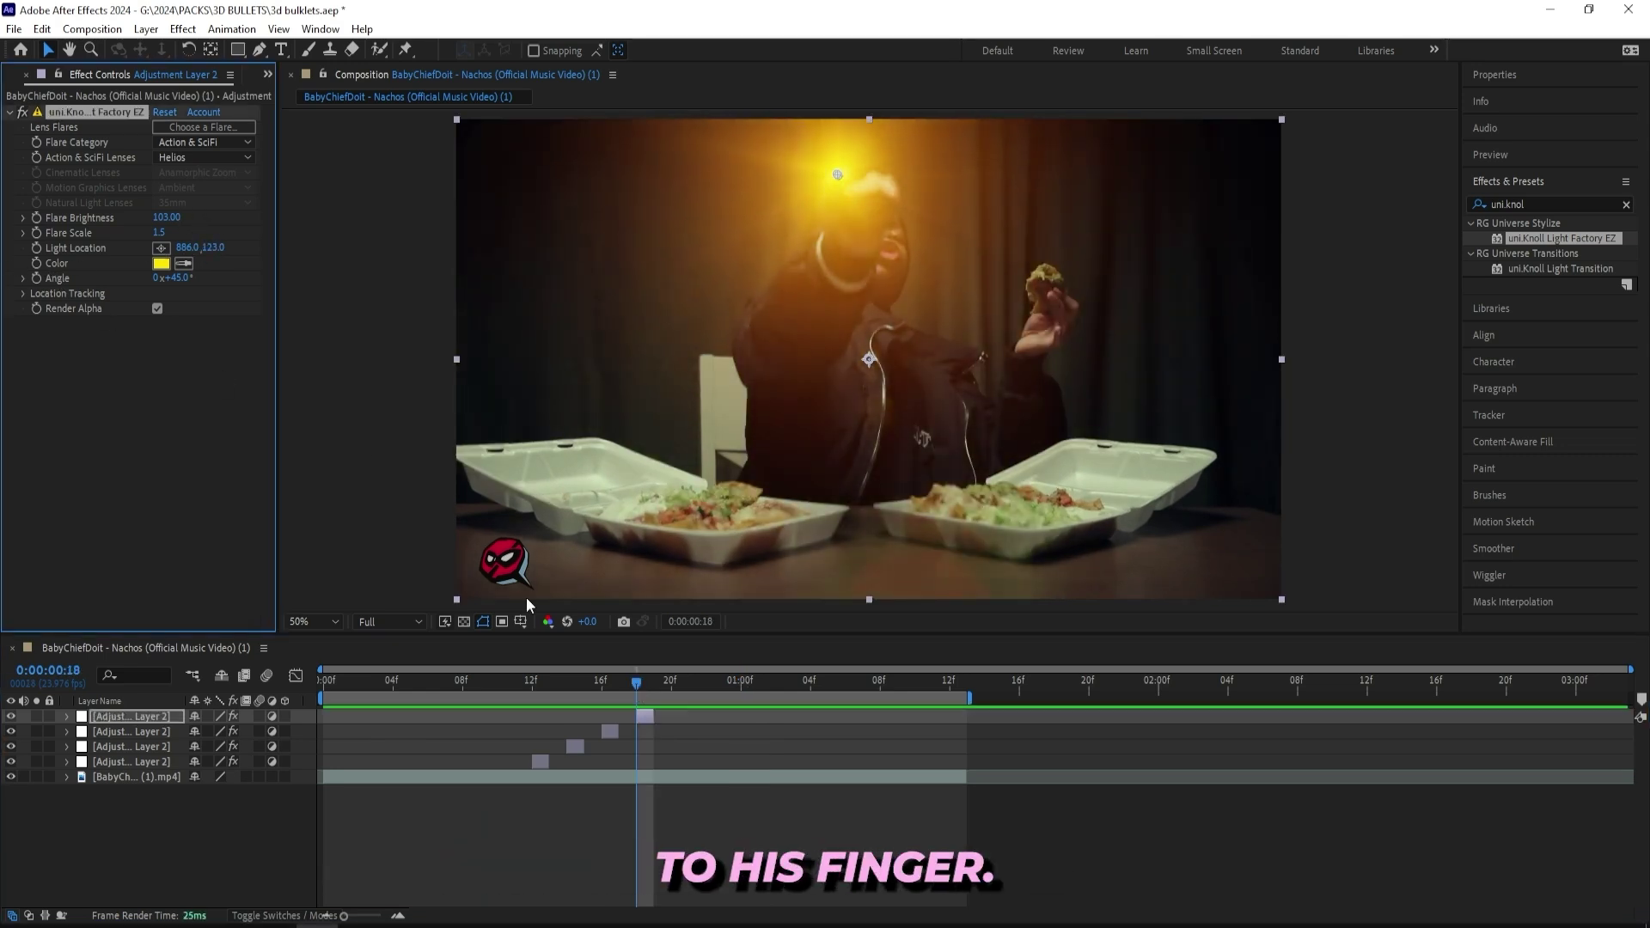
{"action": "left_click_drag", "start_coordinate": [640, 685], "coordinate": [376, 683]}
{"action": "key", "text": "space"}
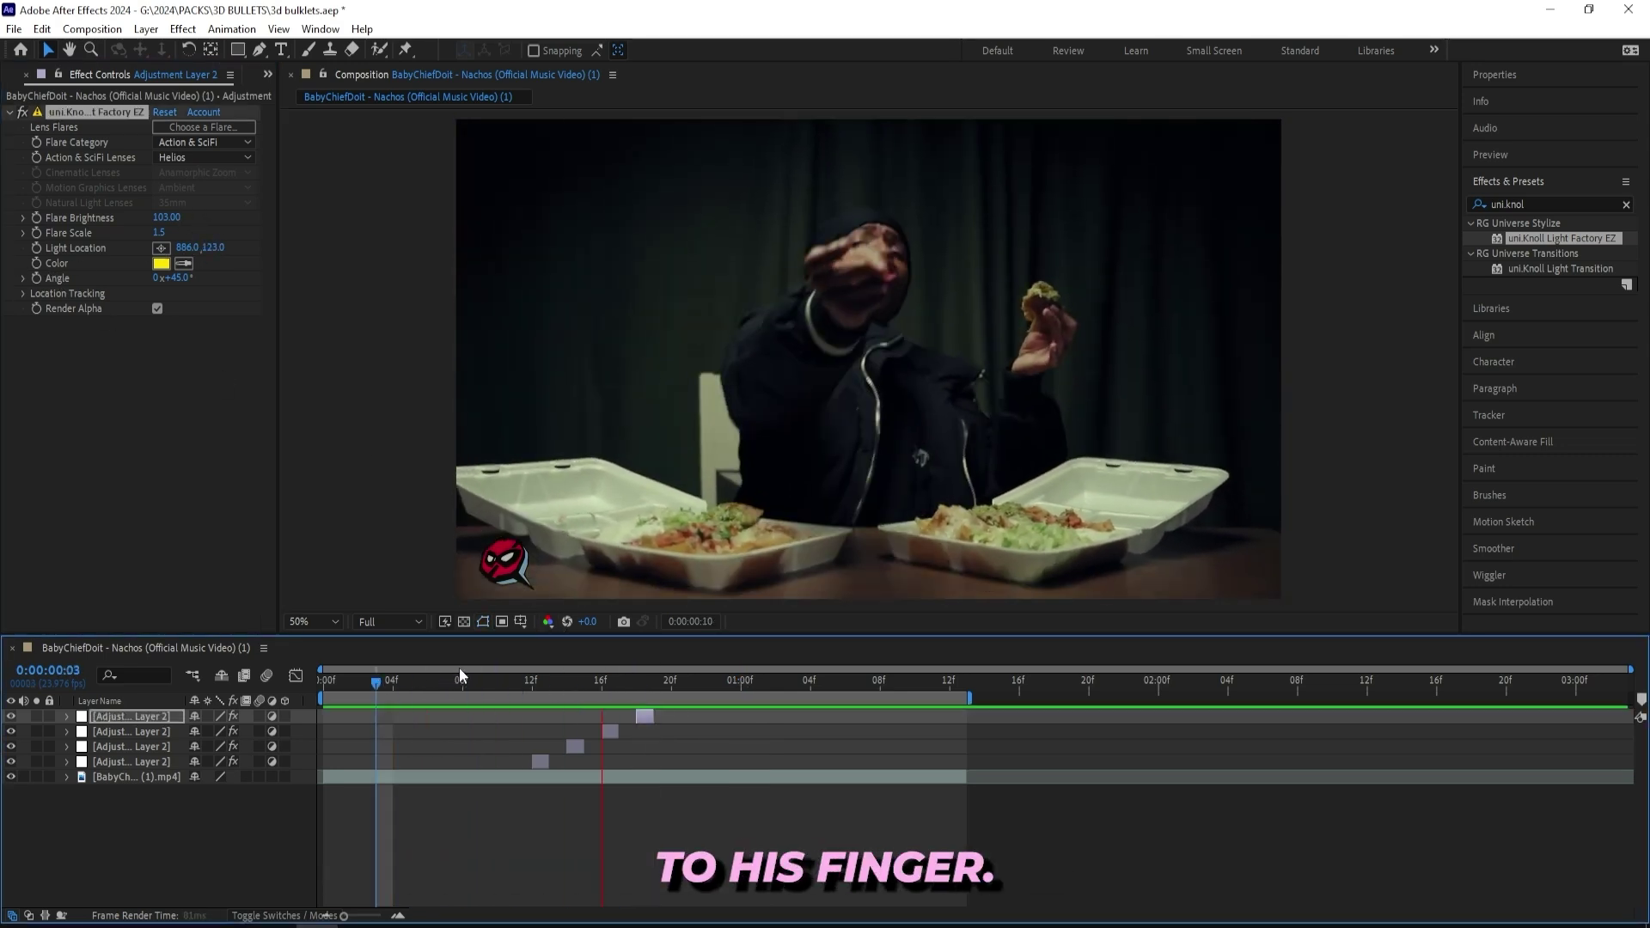
{"action": "key", "text": "space"}
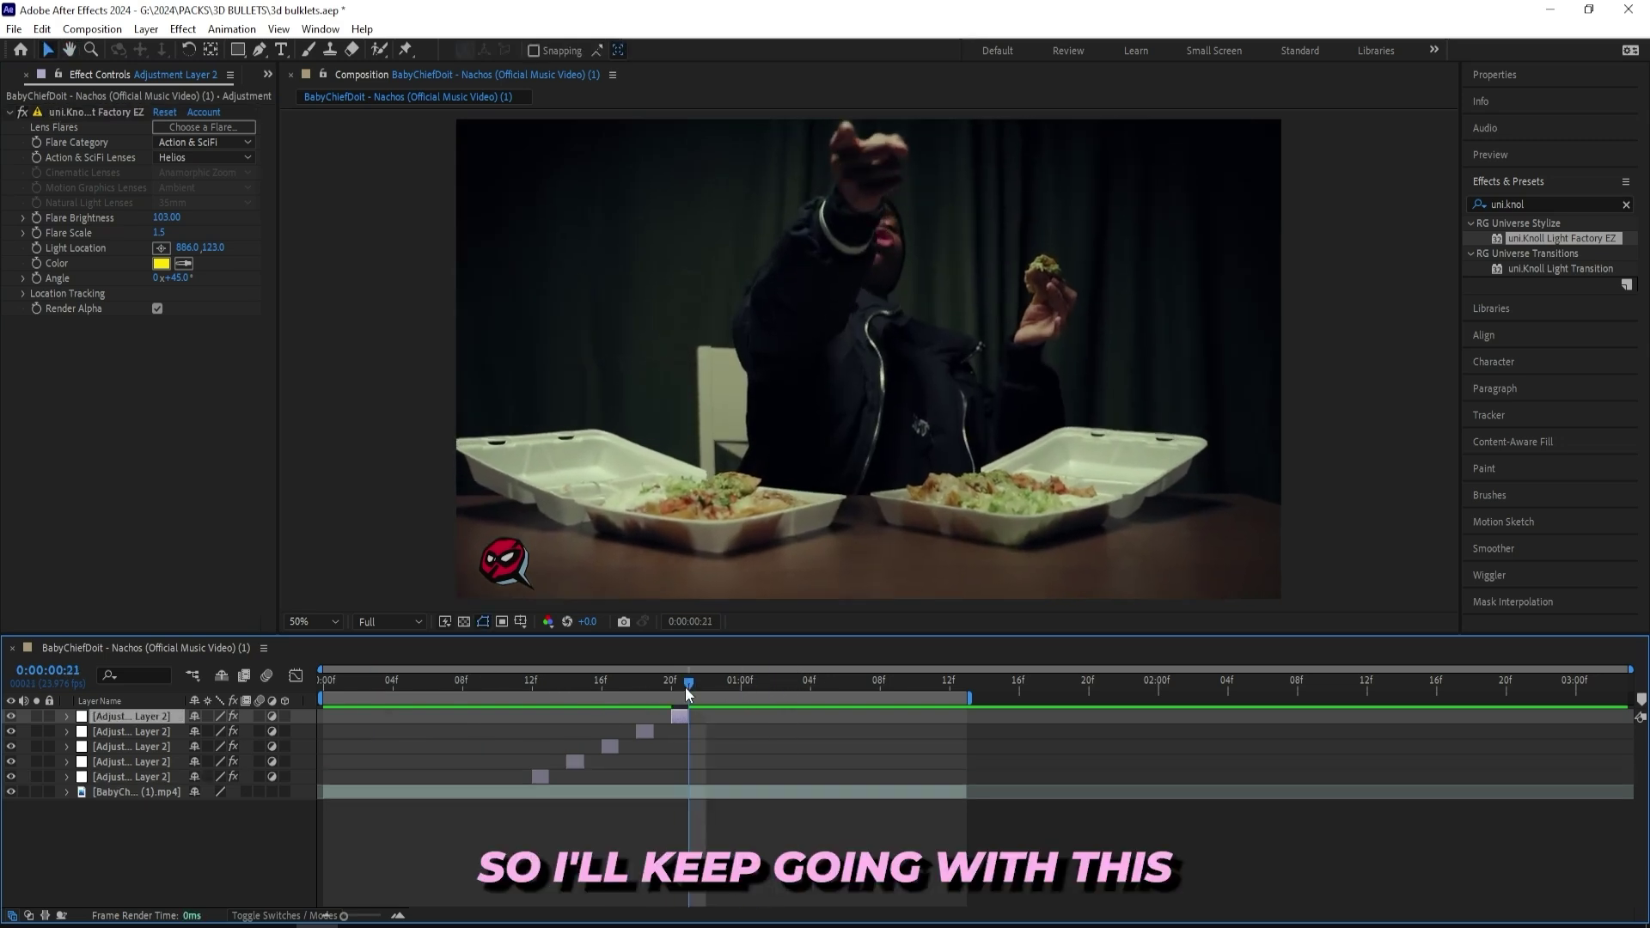
Set the frame 20 flare's light location to 900, 58, and try the Desert Digital and Pink Star lenses on it
{"action": "left_click_drag", "start_coordinate": [684, 688], "coordinate": [671, 684]}
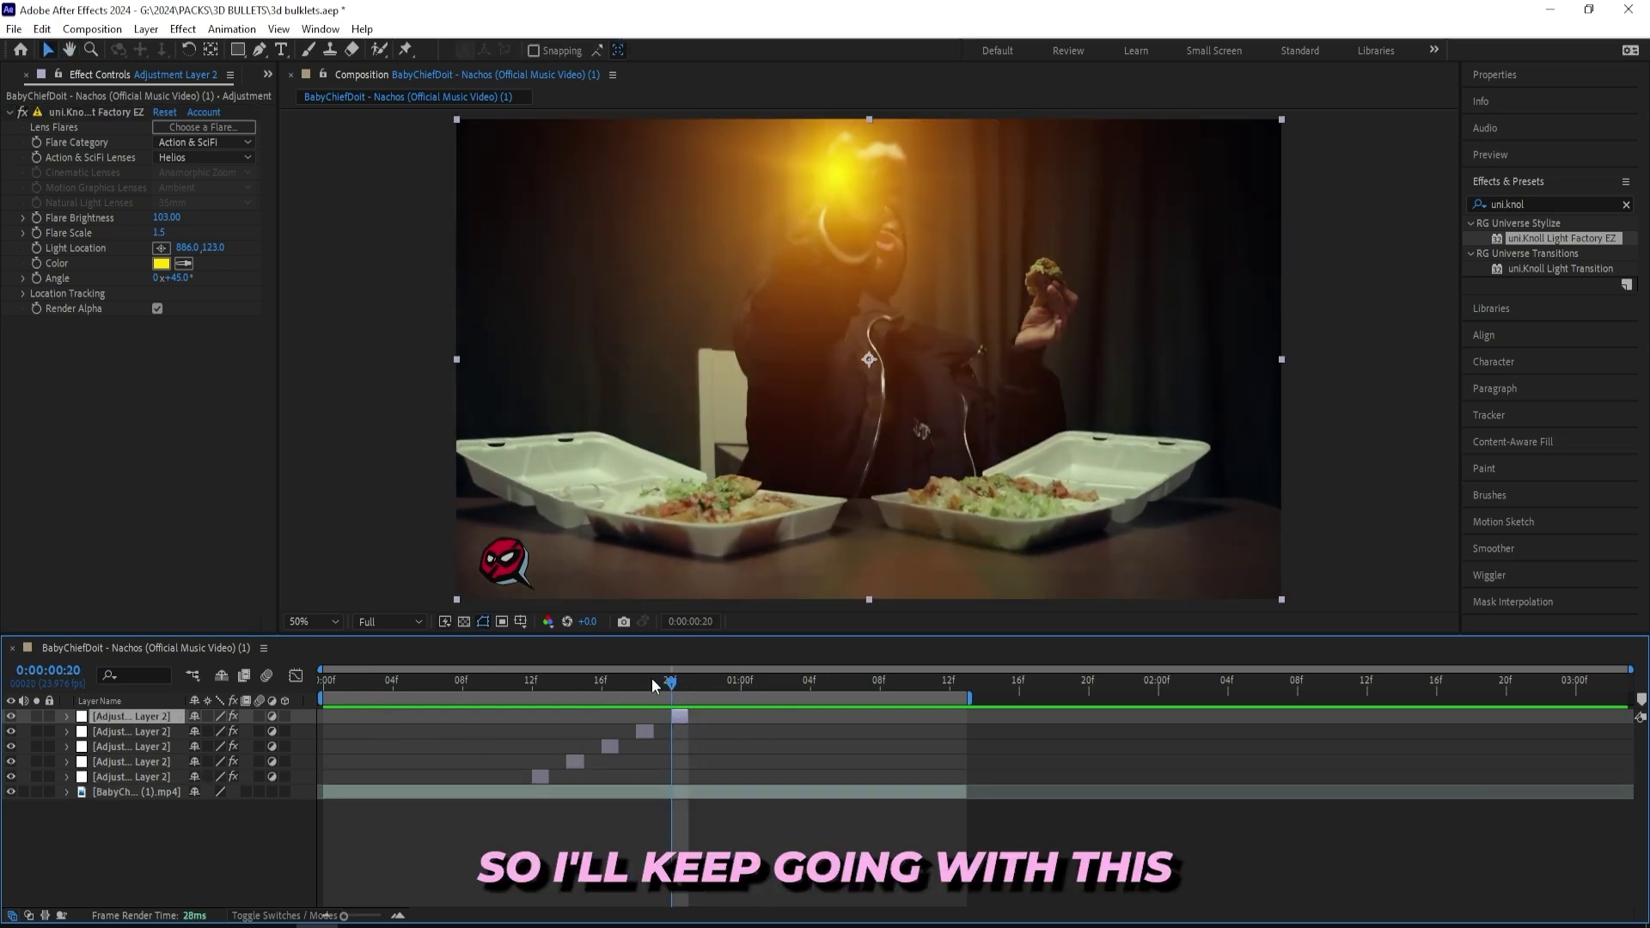
{"action": "mouse_move", "coordinate": [187, 245]}
{"action": "left_mouse_down"}
{"action": "mouse_move", "coordinate": [218, 263]}
{"action": "mouse_move", "coordinate": [156, 251]}
{"action": "left_mouse_up"}
{"action": "left_click", "coordinate": [187, 163]}
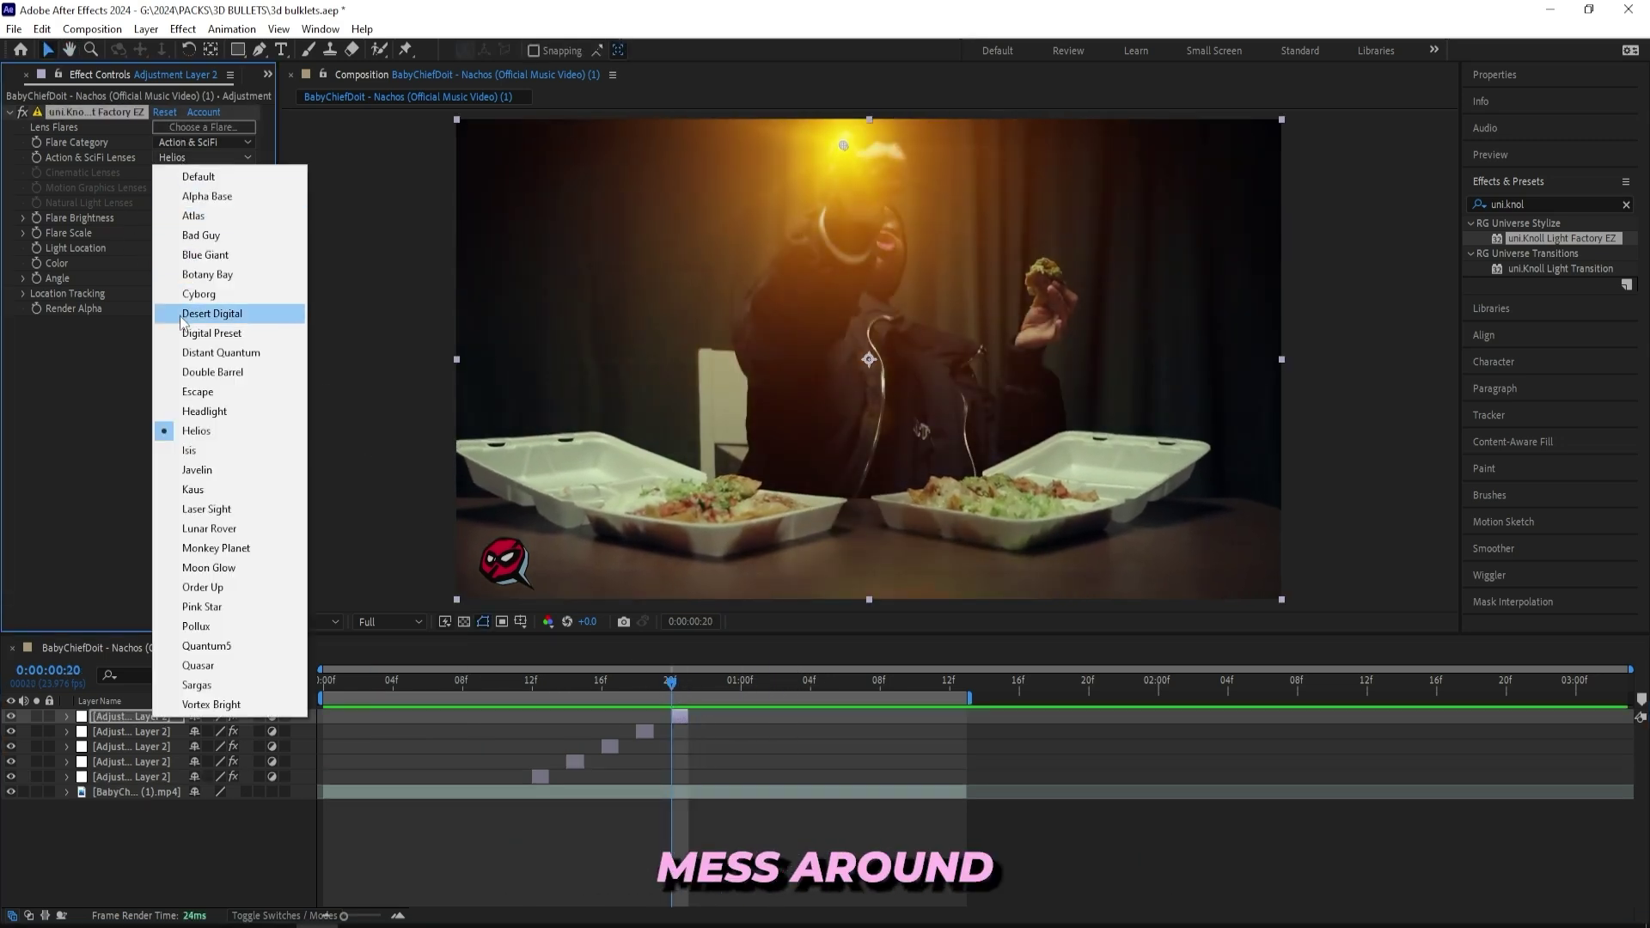
{"action": "left_click", "coordinate": [190, 318]}
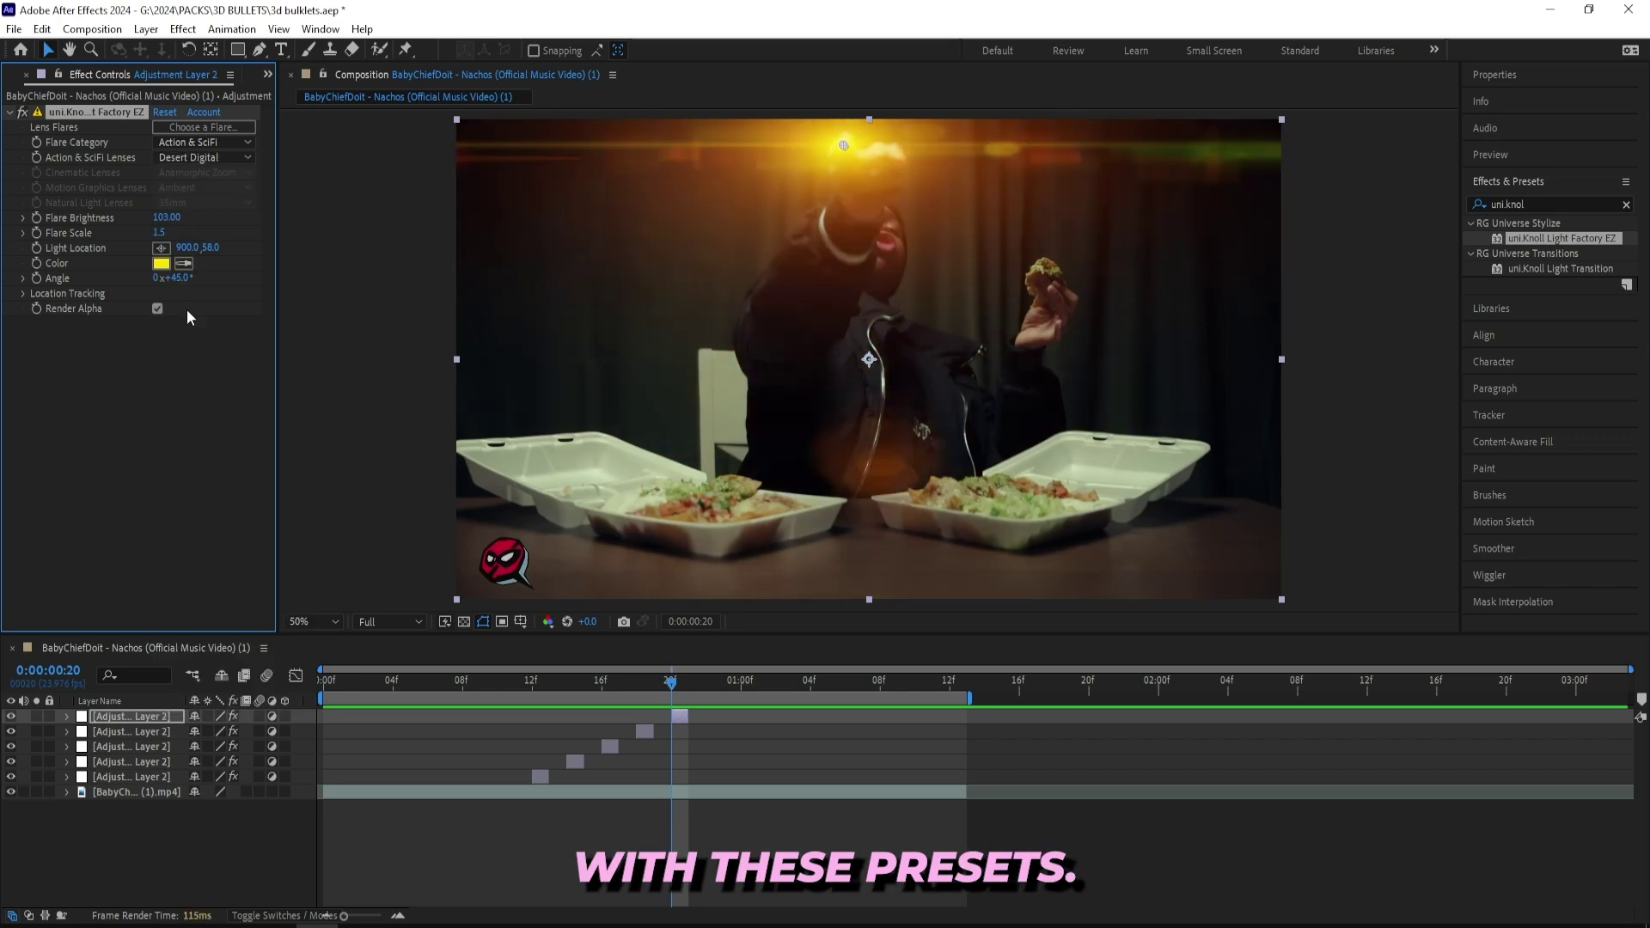
{"action": "left_click", "coordinate": [211, 159]}
{"action": "left_click", "coordinate": [208, 607]}
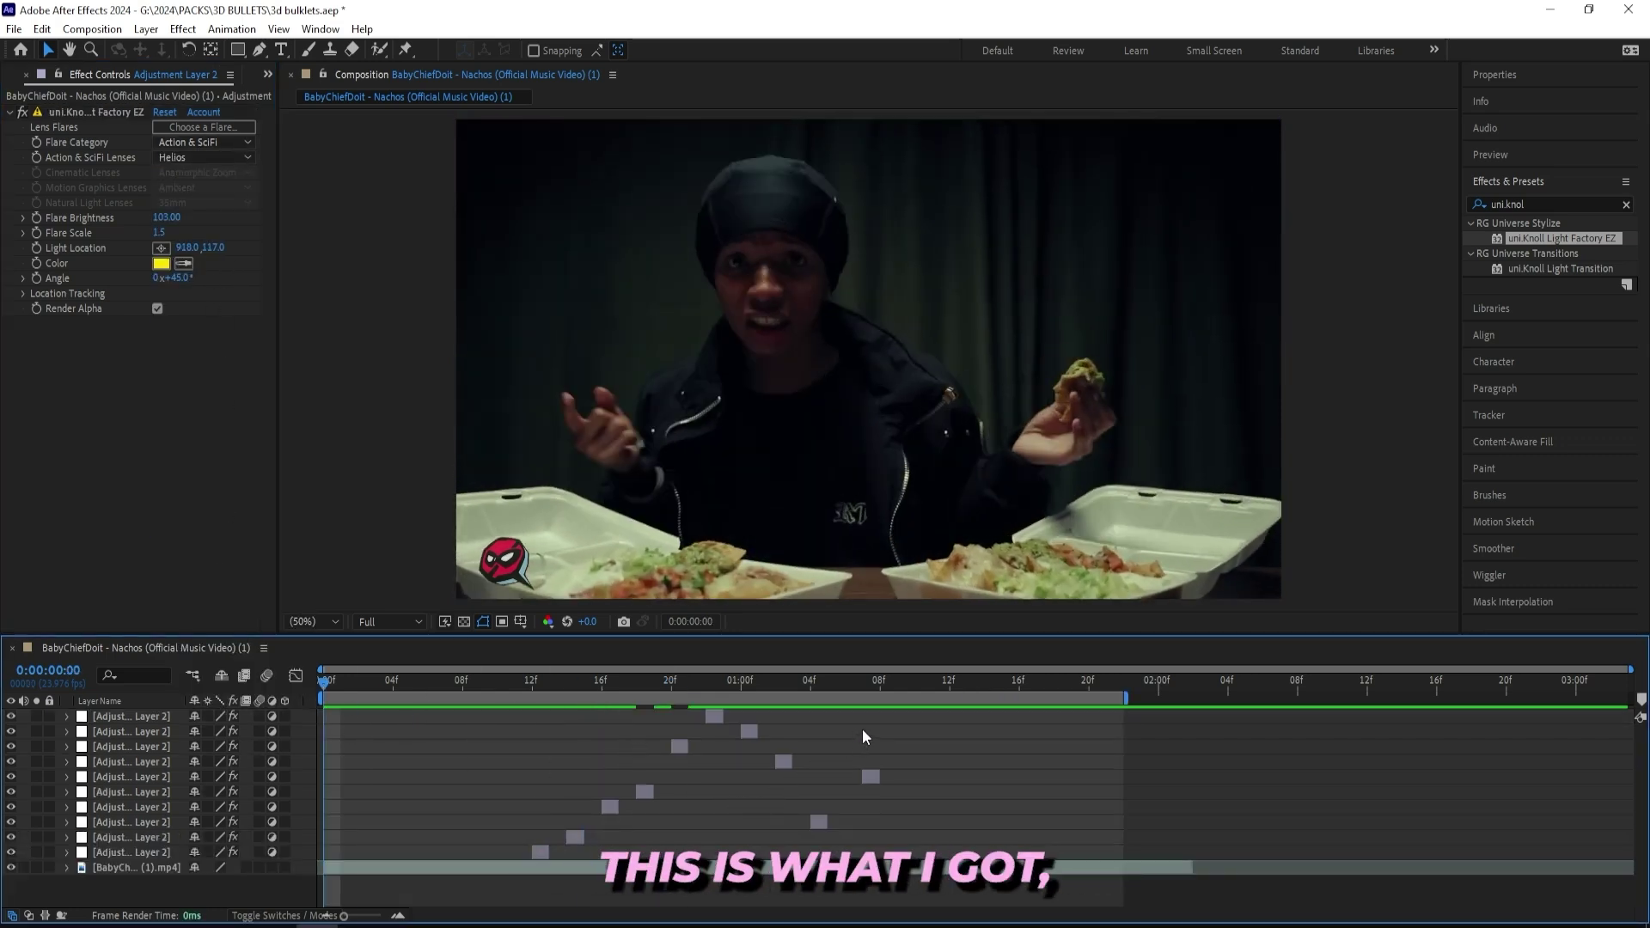
Play back the clip from the start and again from frame 8 to check all the flashes
{"action": "key", "text": "space"}
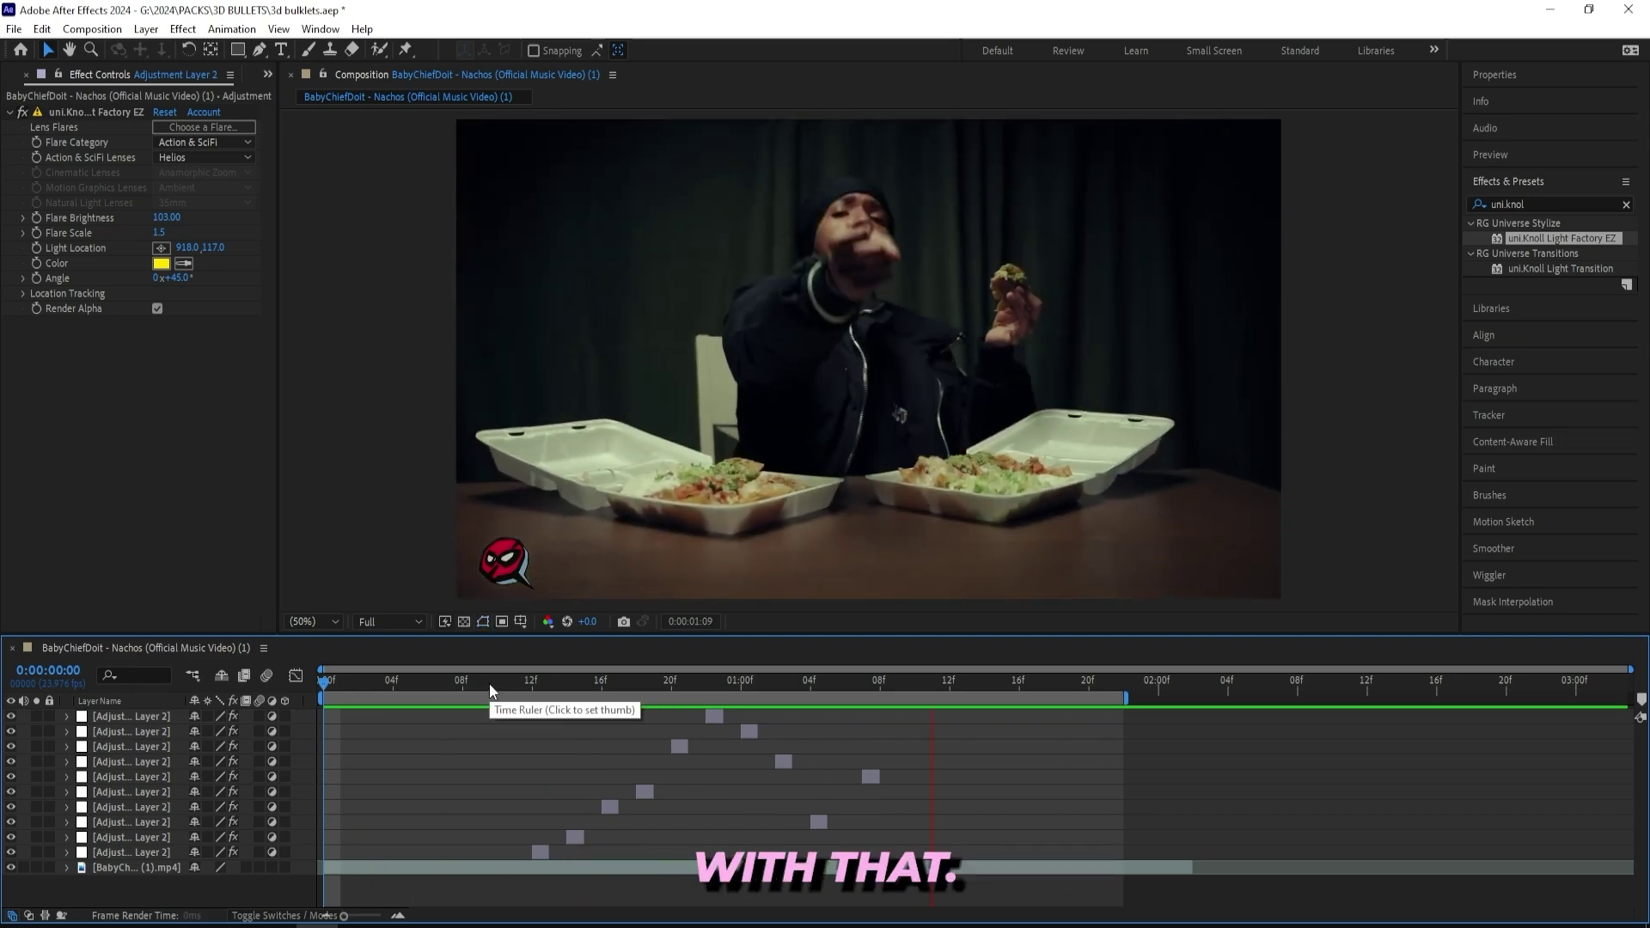
{"action": "left_click", "coordinate": [488, 682]}
{"action": "left_click_drag", "start_coordinate": [495, 683], "coordinate": [464, 679]}
{"action": "key", "text": "space"}
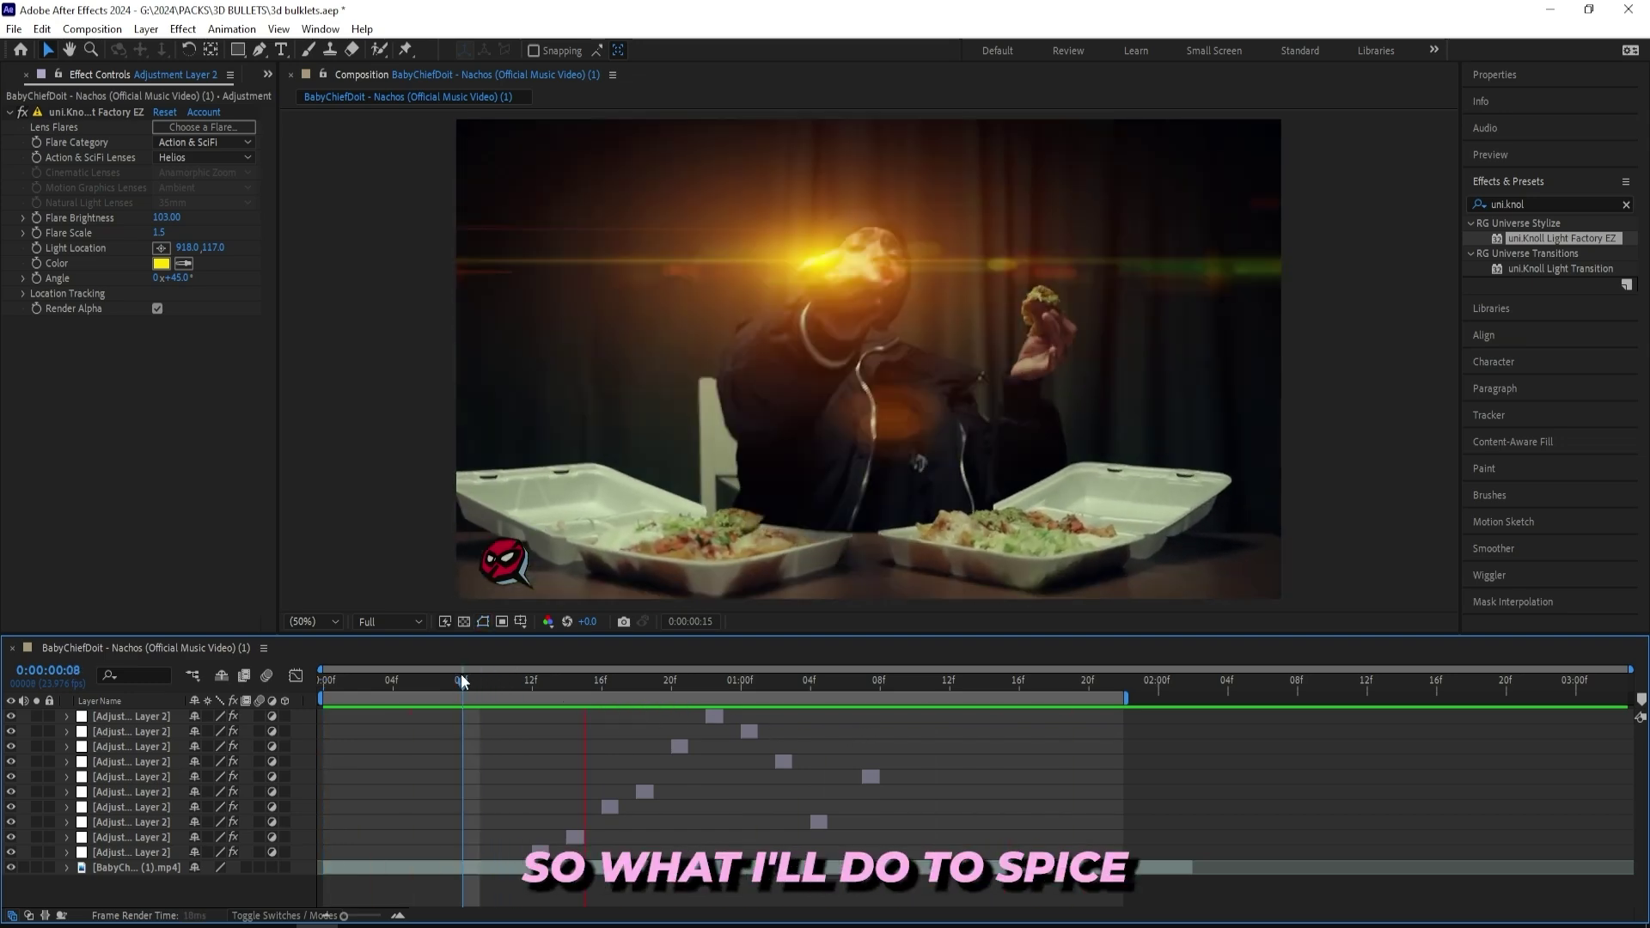
Create a new adjustment layer above the flares and remove the part before frame 12
{"action": "right_click", "coordinate": [324, 511]}
{"action": "mouse_move", "coordinate": [387, 521]}
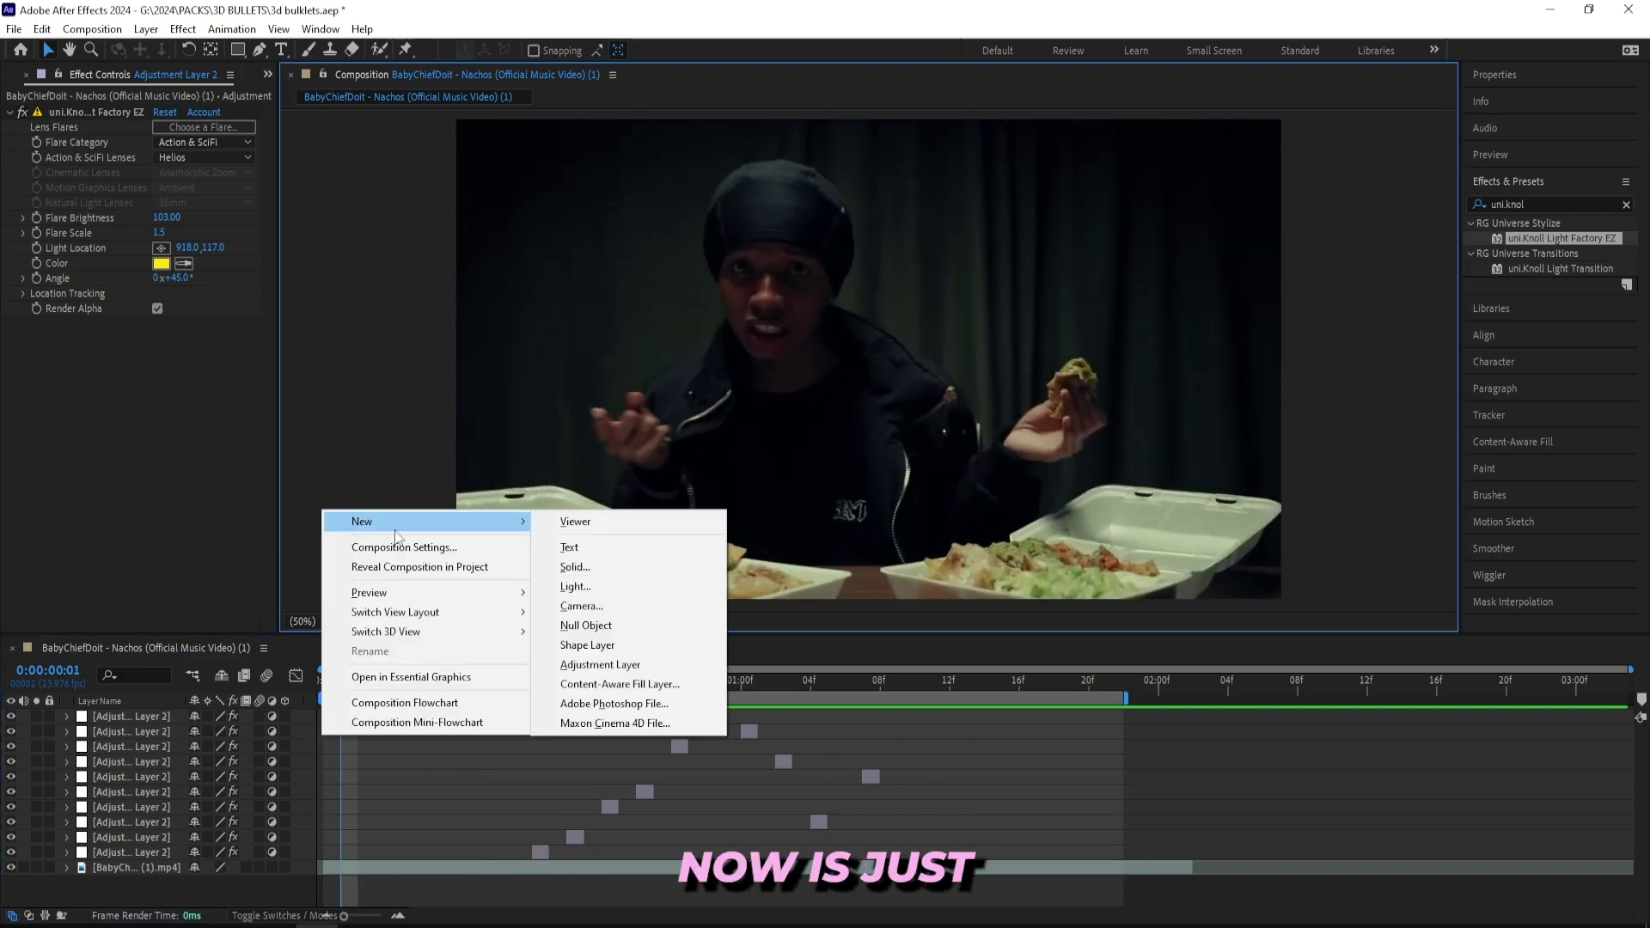
{"action": "left_click", "coordinate": [587, 665]}
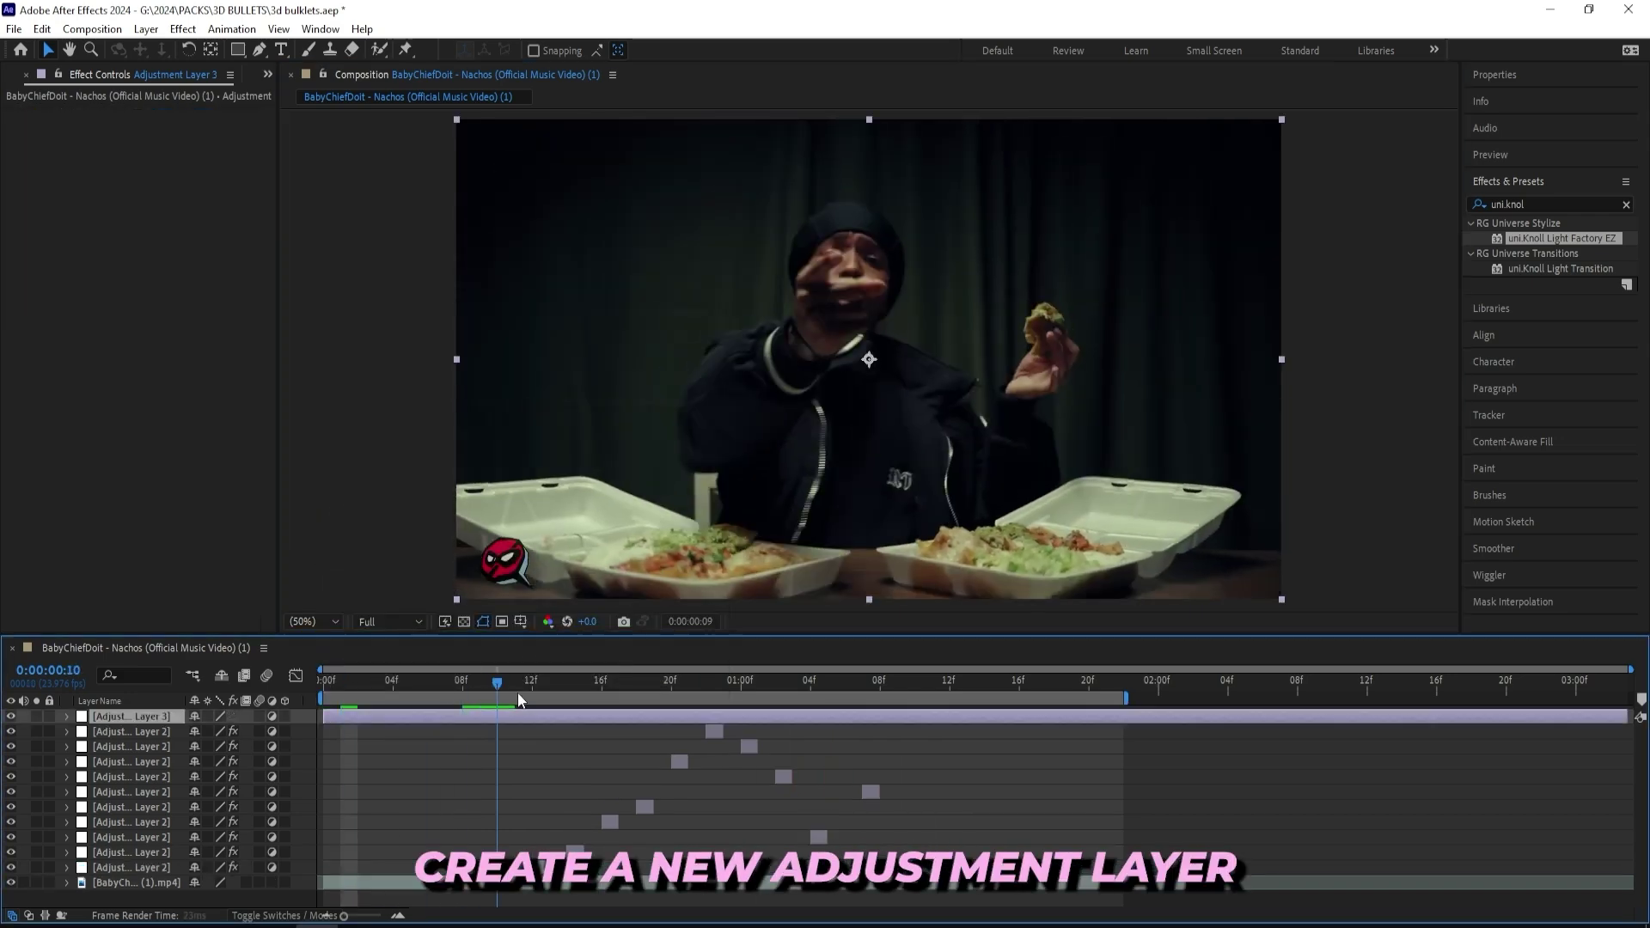
{"action": "key", "text": "ctrl+shift+d"}
{"action": "key", "text": "Delete"}
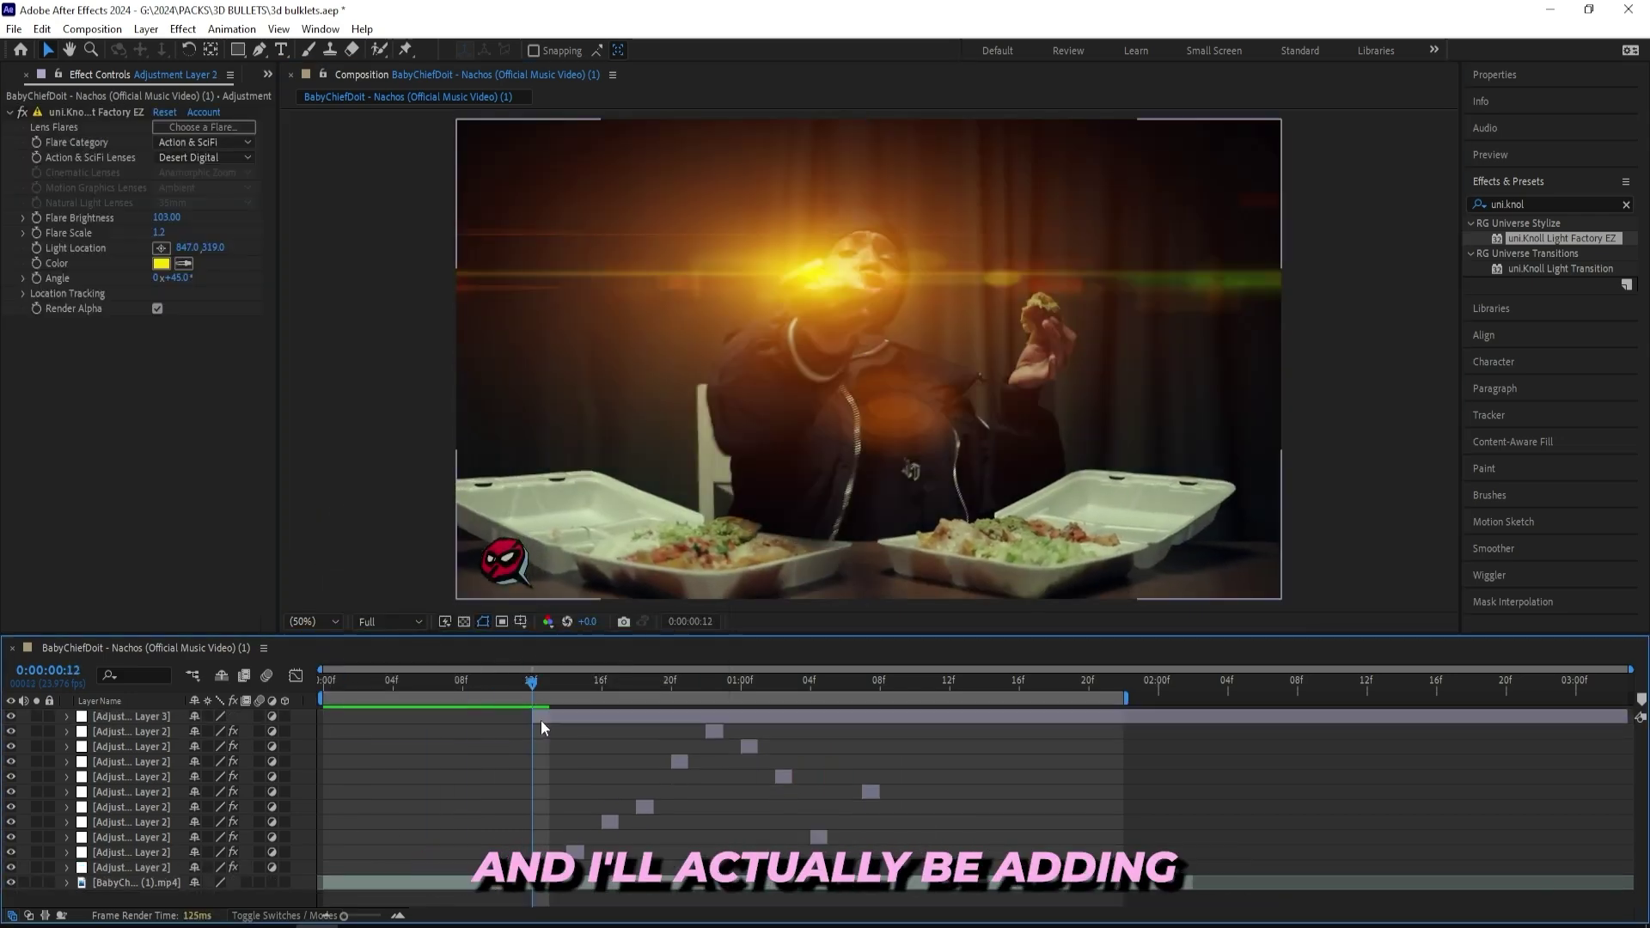
Apply the Subtle Shake 2 preset from the Essential Shake Pack to the new adjustment layer and preview the clip
{"action": "left_click", "coordinate": [541, 721]}
{"action": "left_click", "coordinate": [1543, 203]}
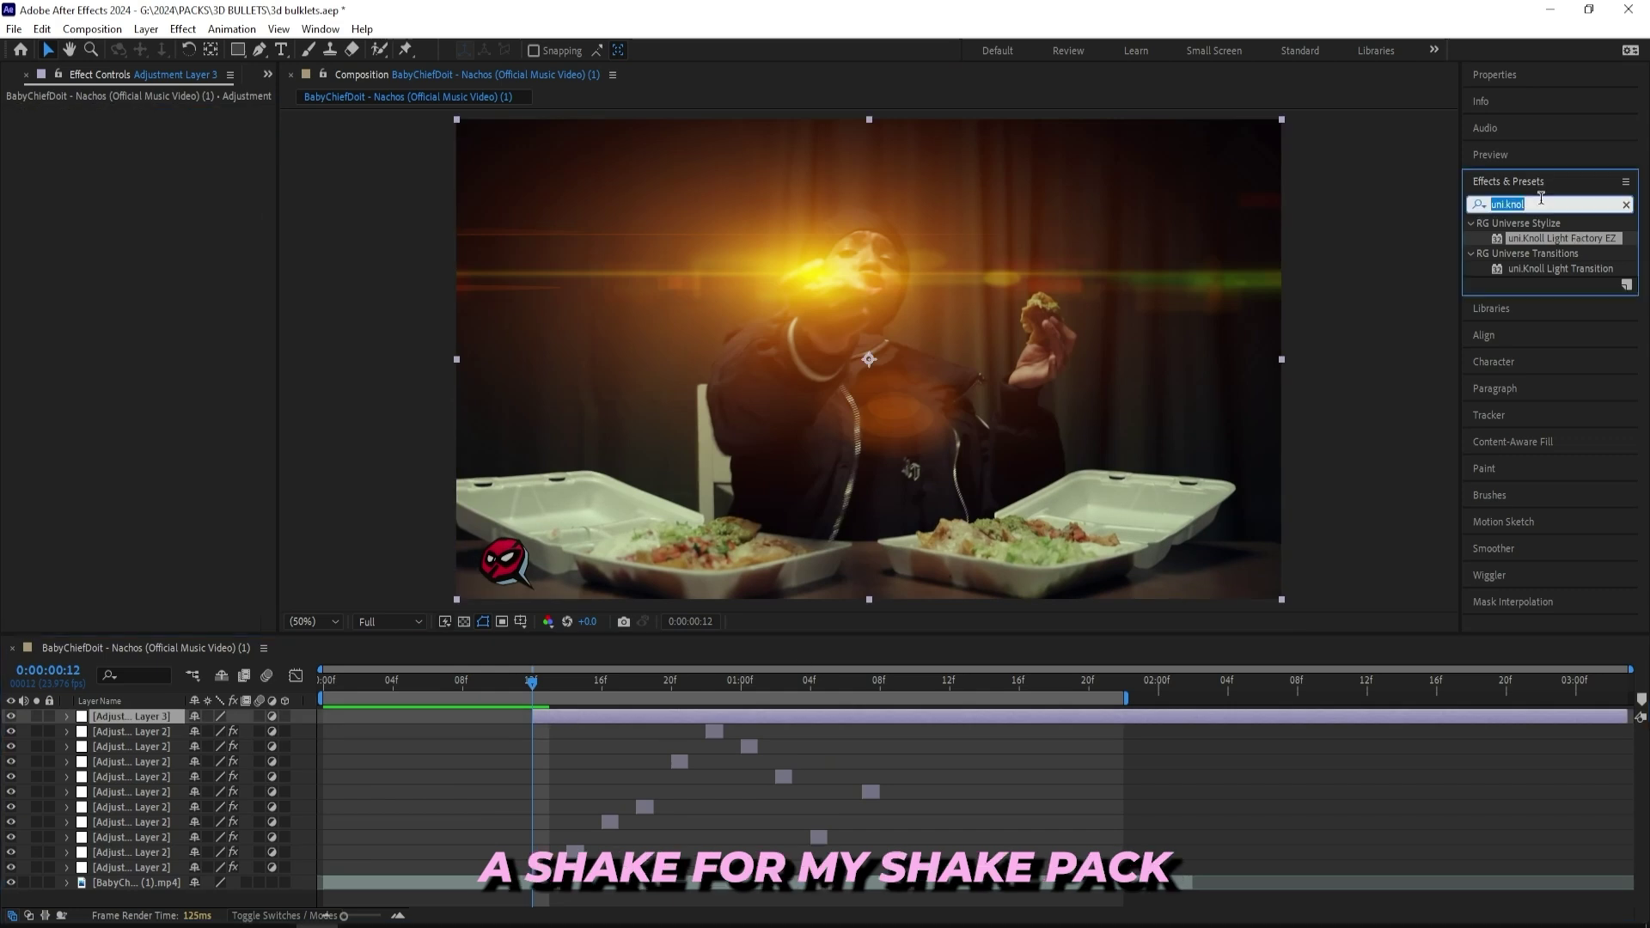
{"action": "key", "text": "BackSpace"}
{"action": "left_click", "coordinate": [1470, 224]}
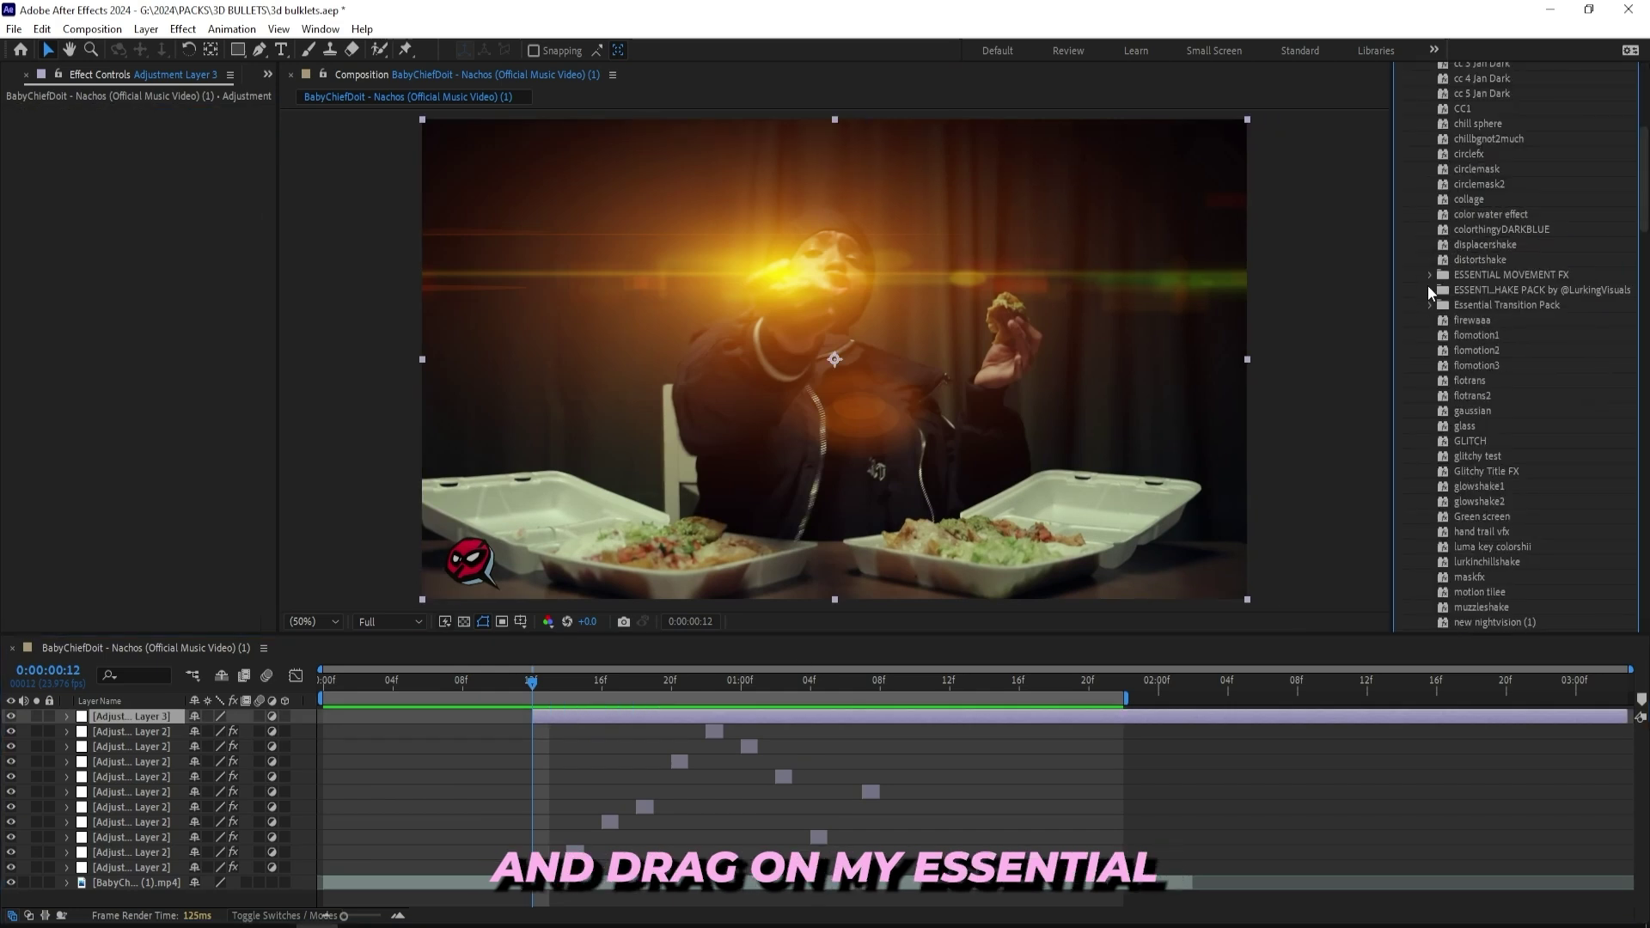
{"action": "left_click", "coordinate": [1430, 290]}
{"action": "scroll", "coordinate": [1444, 297], "scroll_direction": "down", "scroll_amount": 2}
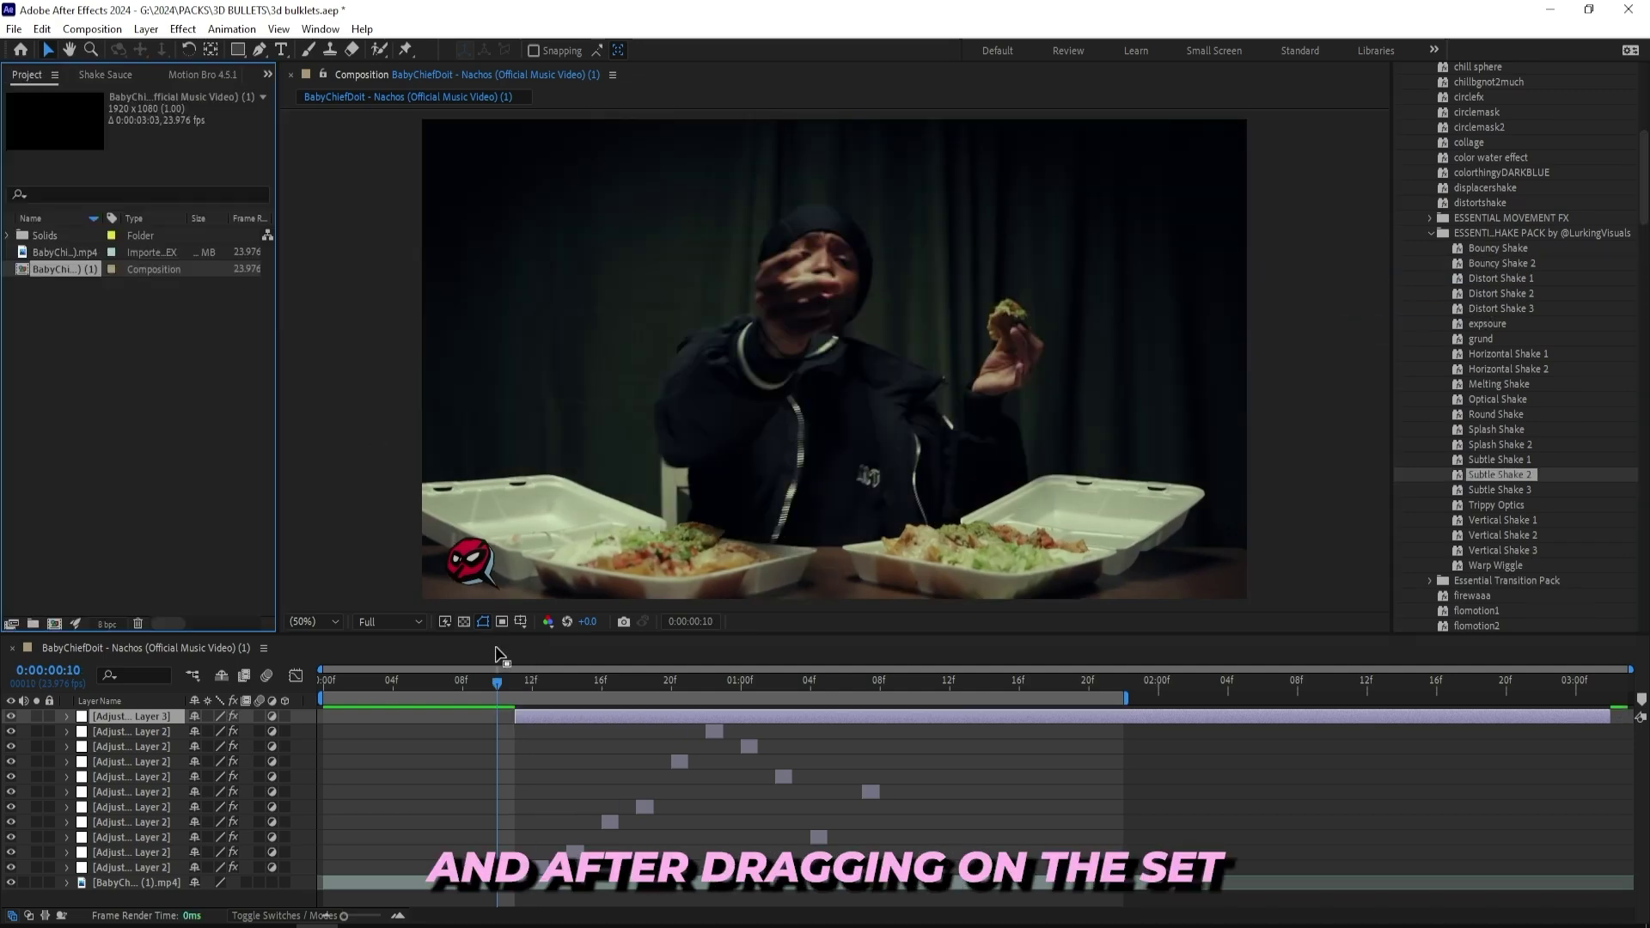
{"action": "left_click", "coordinate": [561, 753]}
{"action": "key", "text": "space"}
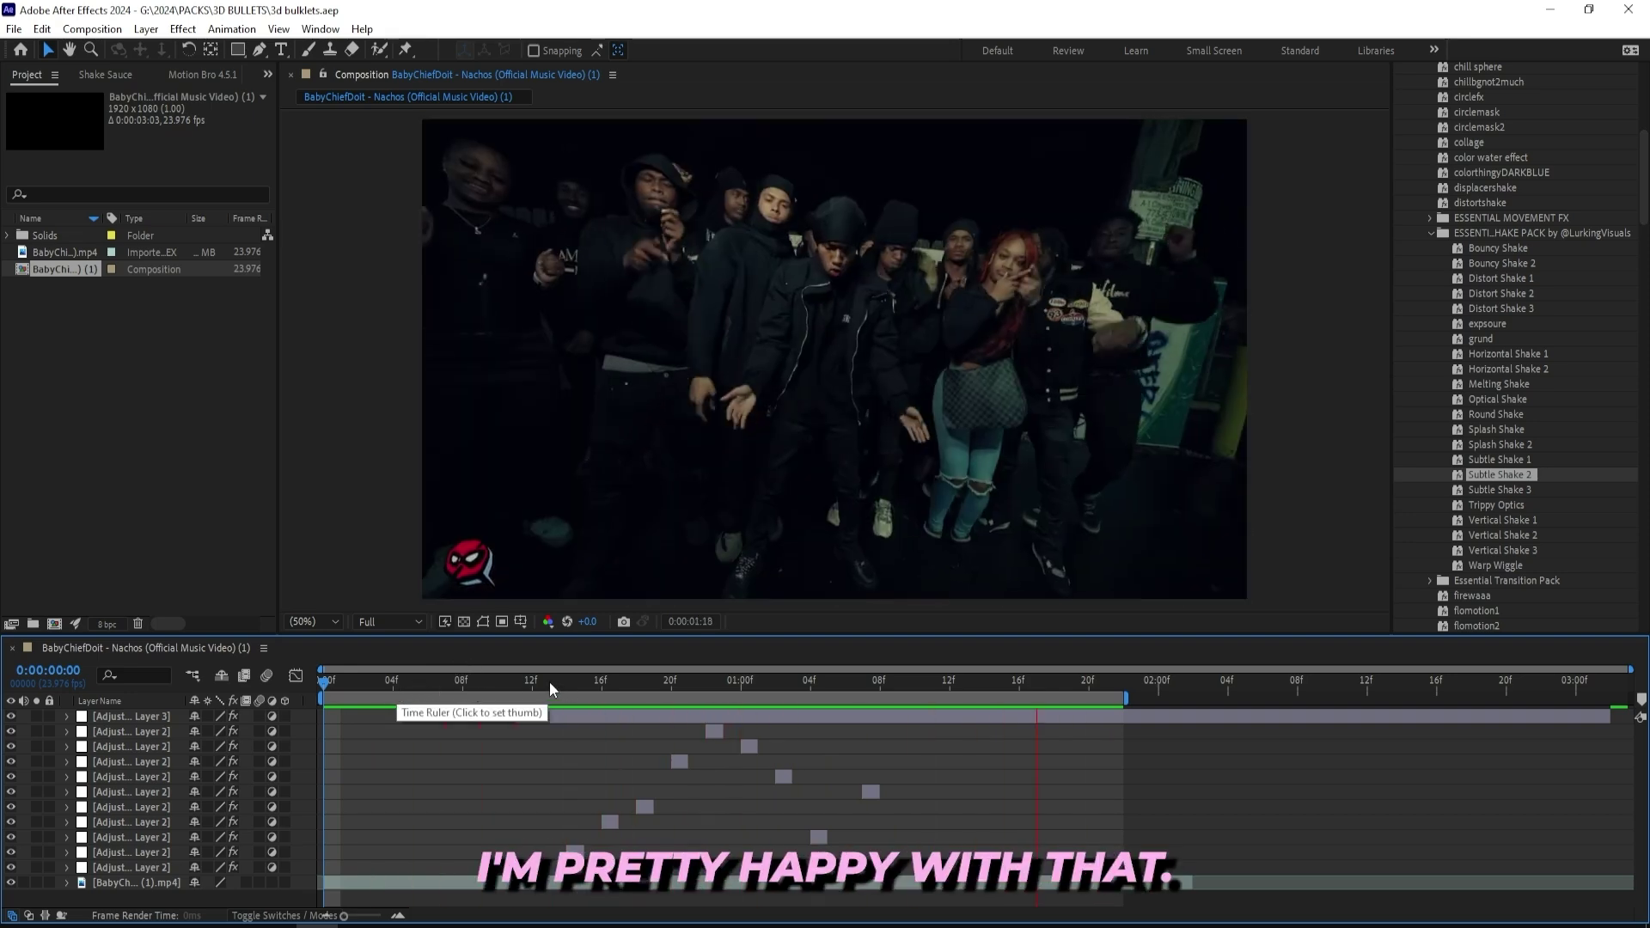
Hide the shake adjustment layer and apply the Brightness & Contrast effect to the background video layer
{"action": "left_click", "coordinate": [532, 693]}
{"action": "left_click", "coordinate": [11, 716]}
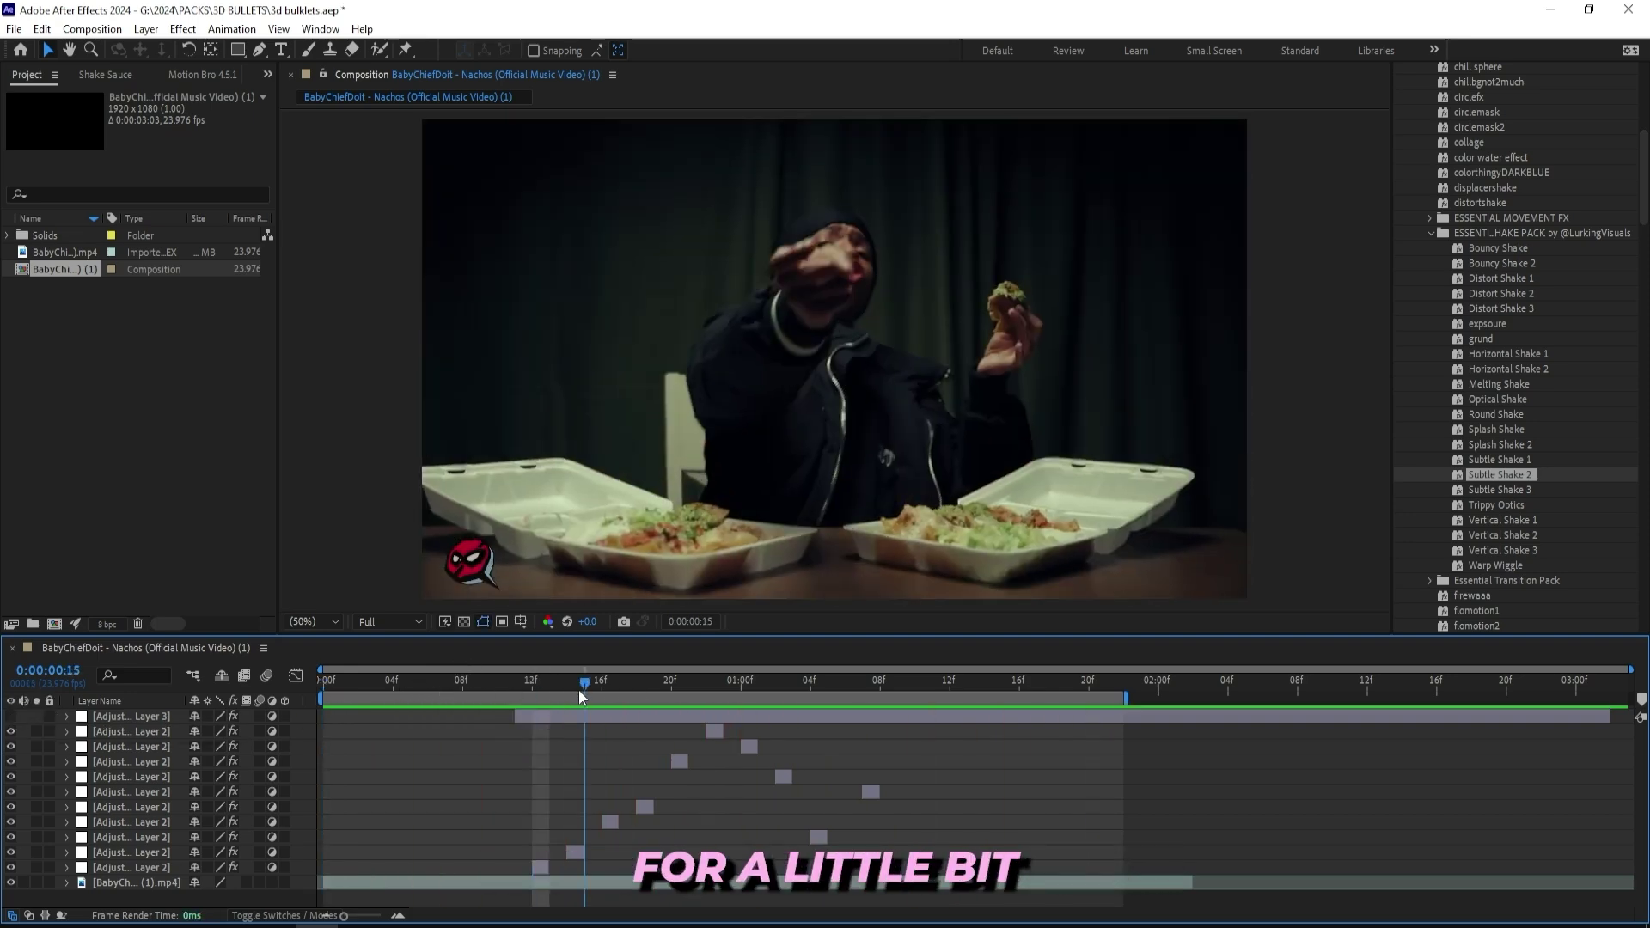
{"action": "scroll", "coordinate": [1508, 213], "scroll_direction": "up", "scroll_amount": 5}
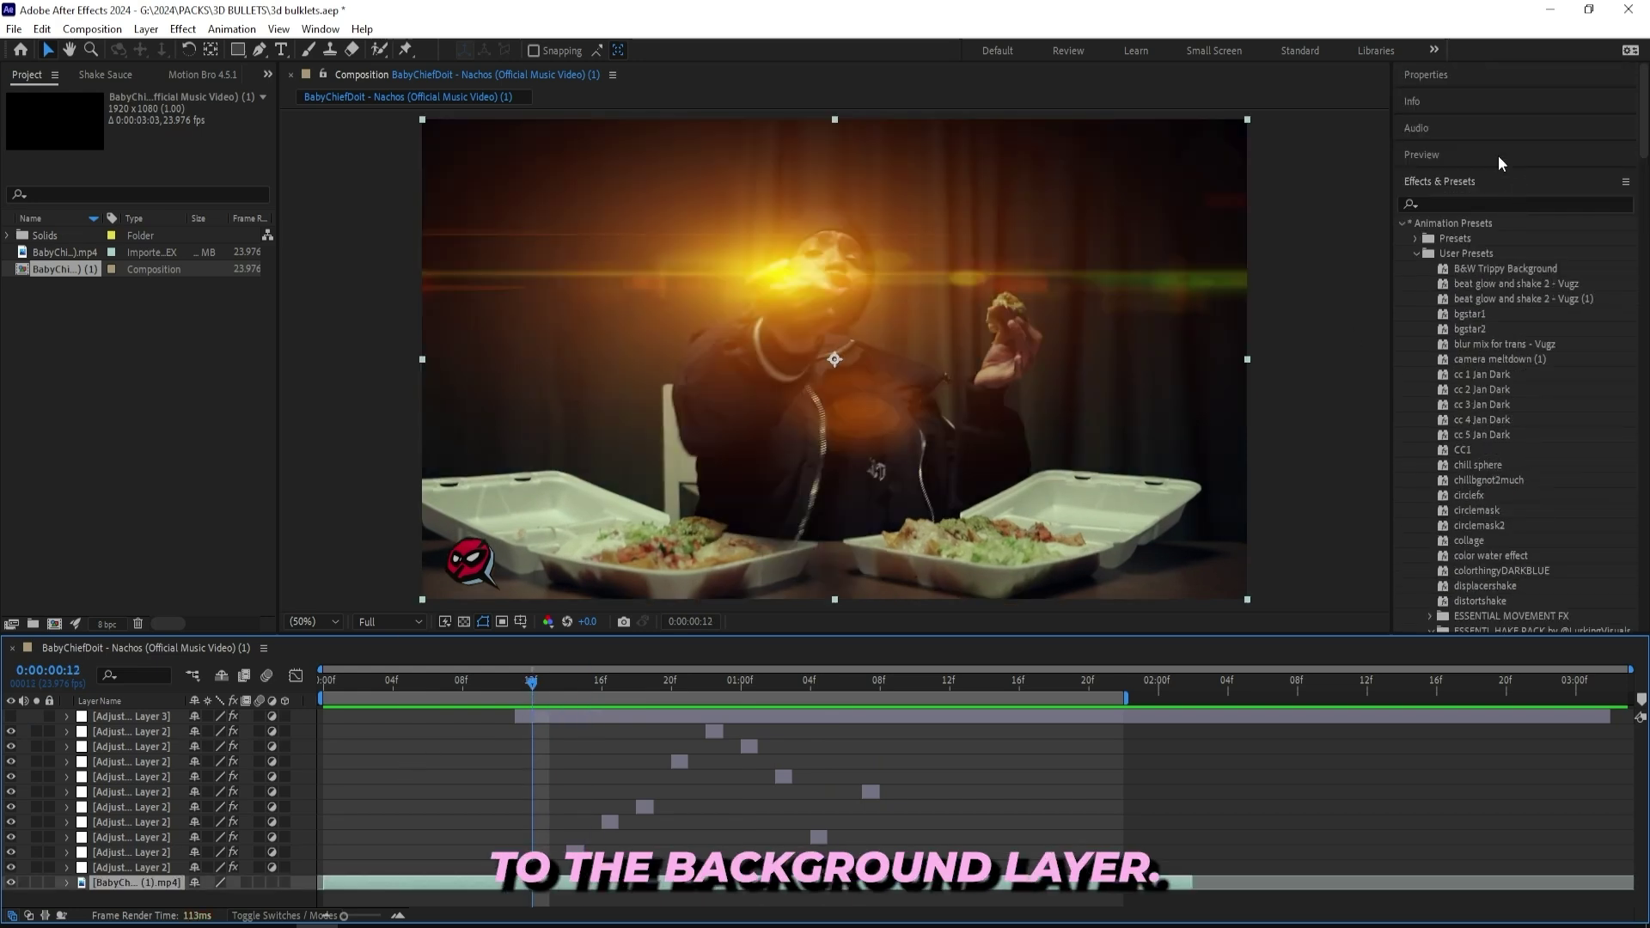
{"action": "left_click", "coordinate": [1463, 202]}
{"action": "type", "text": "c"}
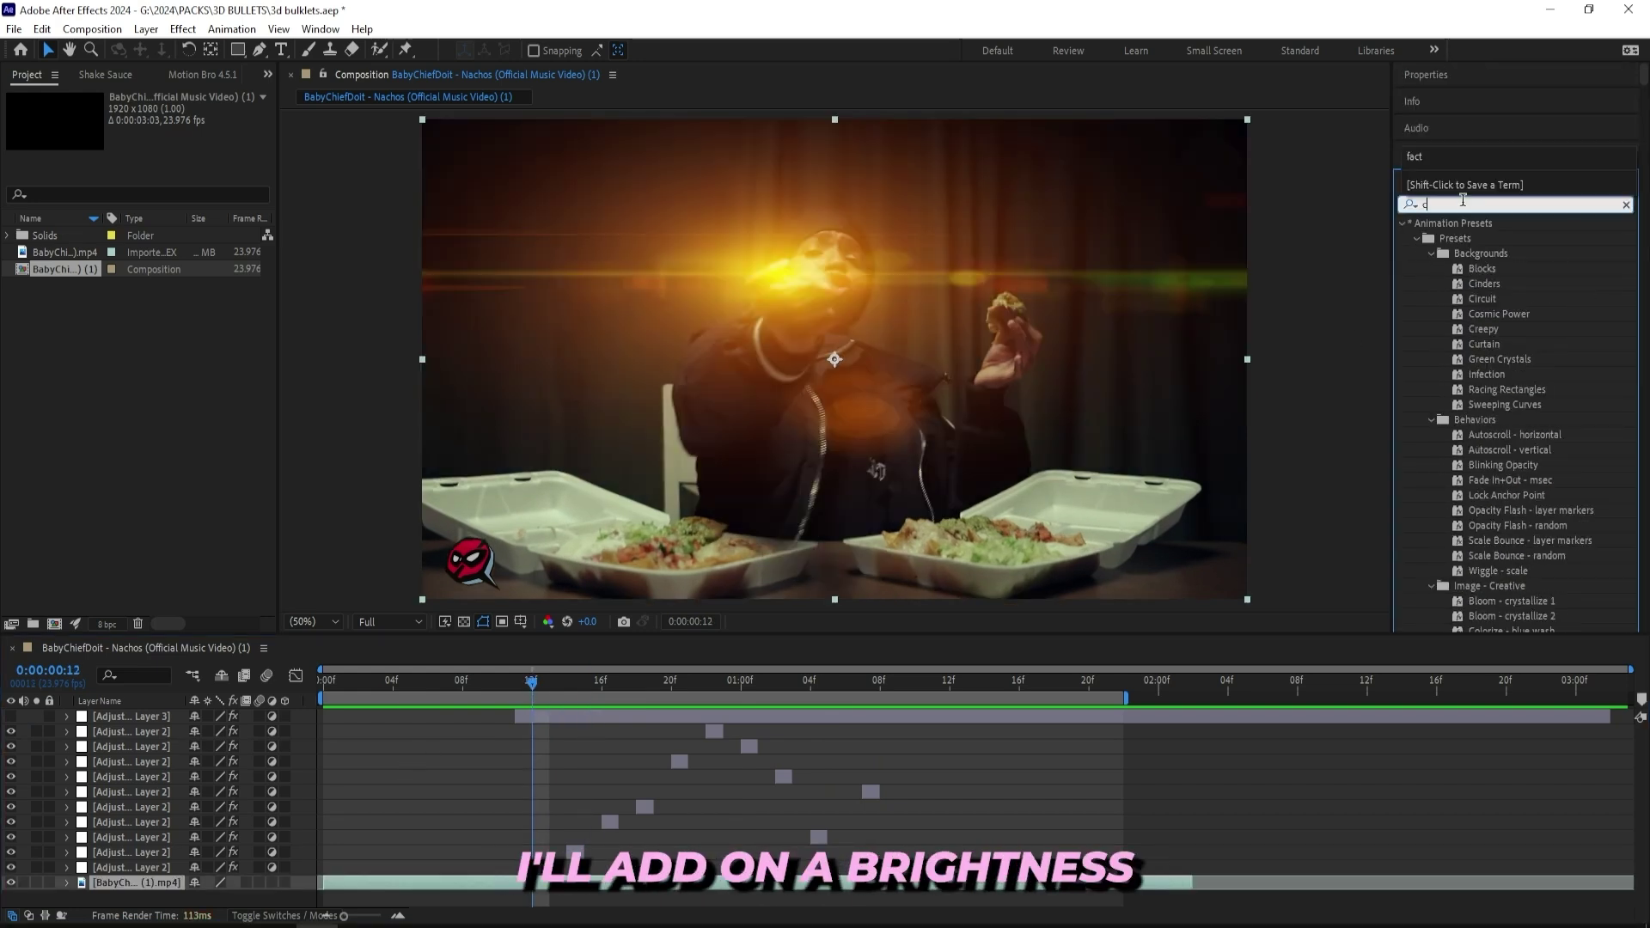
{"action": "key", "text": "BackSpace"}
{"action": "type", "text": "brightness"}
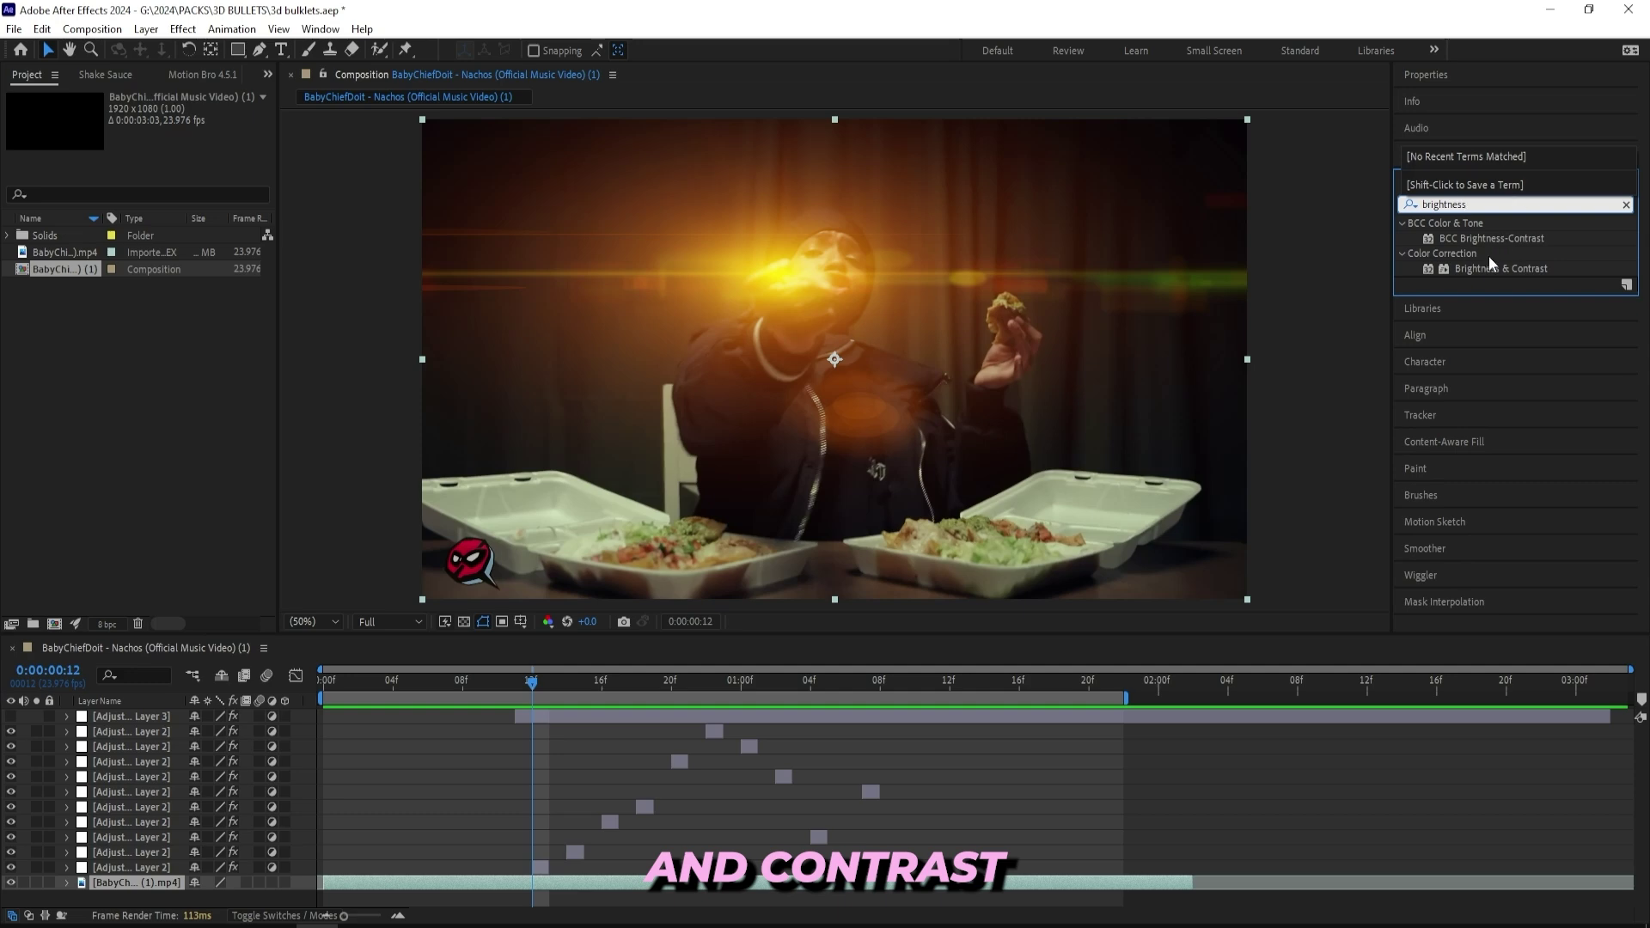
{"action": "double_click", "coordinate": [1496, 269]}
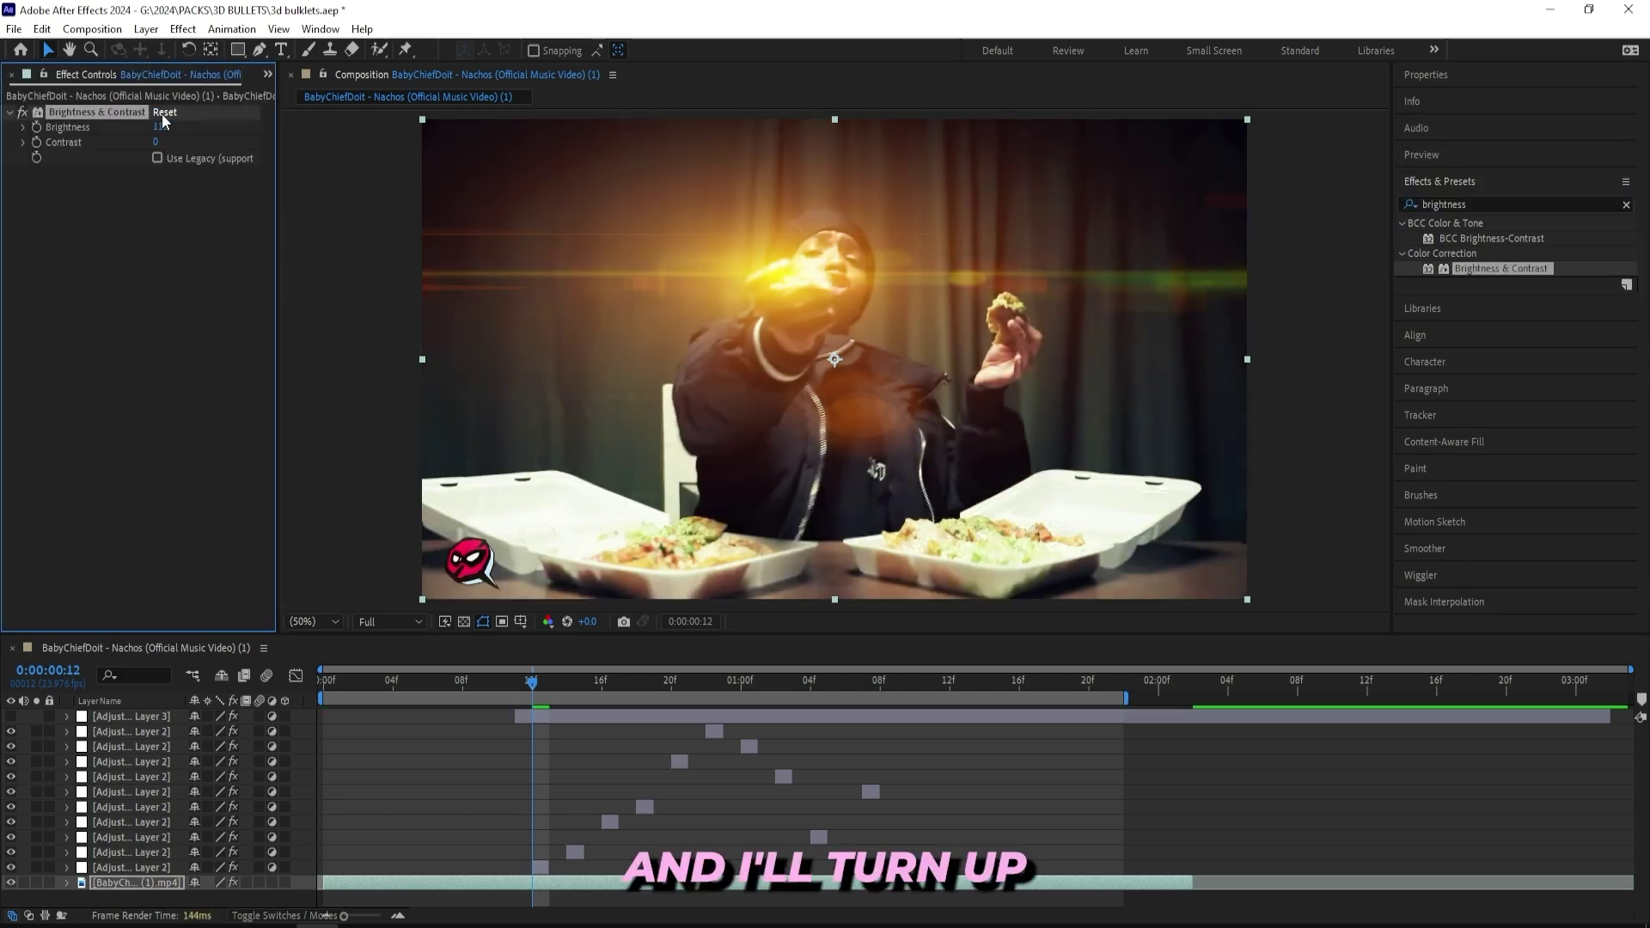
Keyframe the background clip's brightness at 100 on frame 12 and 0 on frame 13
{"action": "left_click_drag", "start_coordinate": [154, 127], "coordinate": [245, 124]}
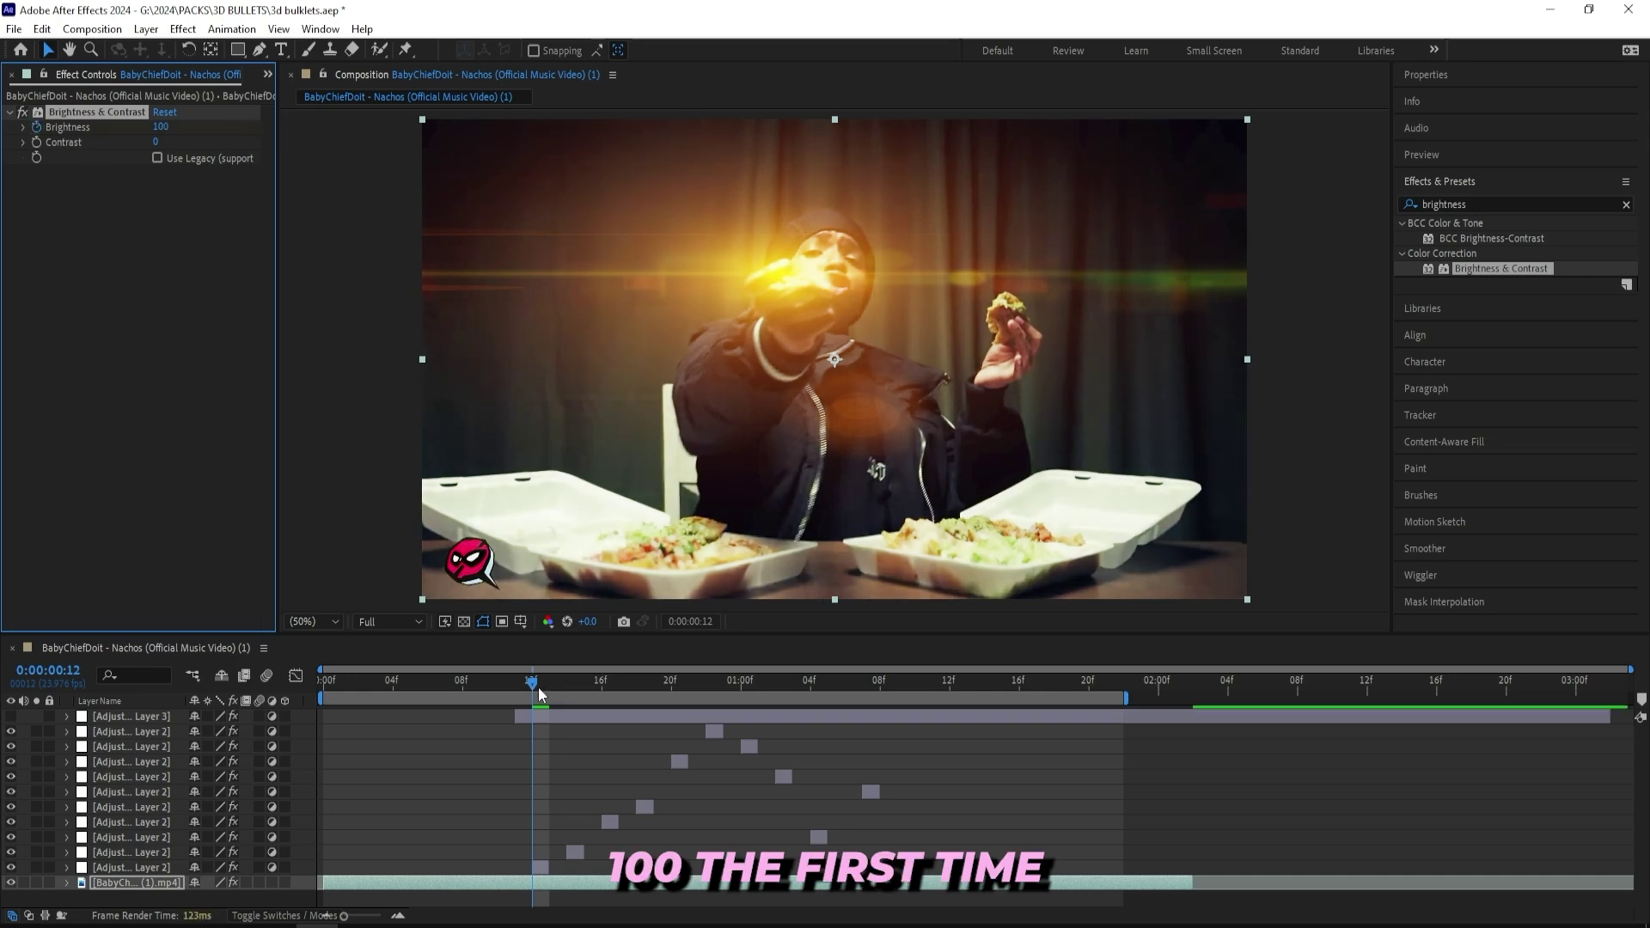
{"action": "left_click_drag", "start_coordinate": [539, 693], "coordinate": [552, 694]}
{"action": "left_click", "coordinate": [158, 126]}
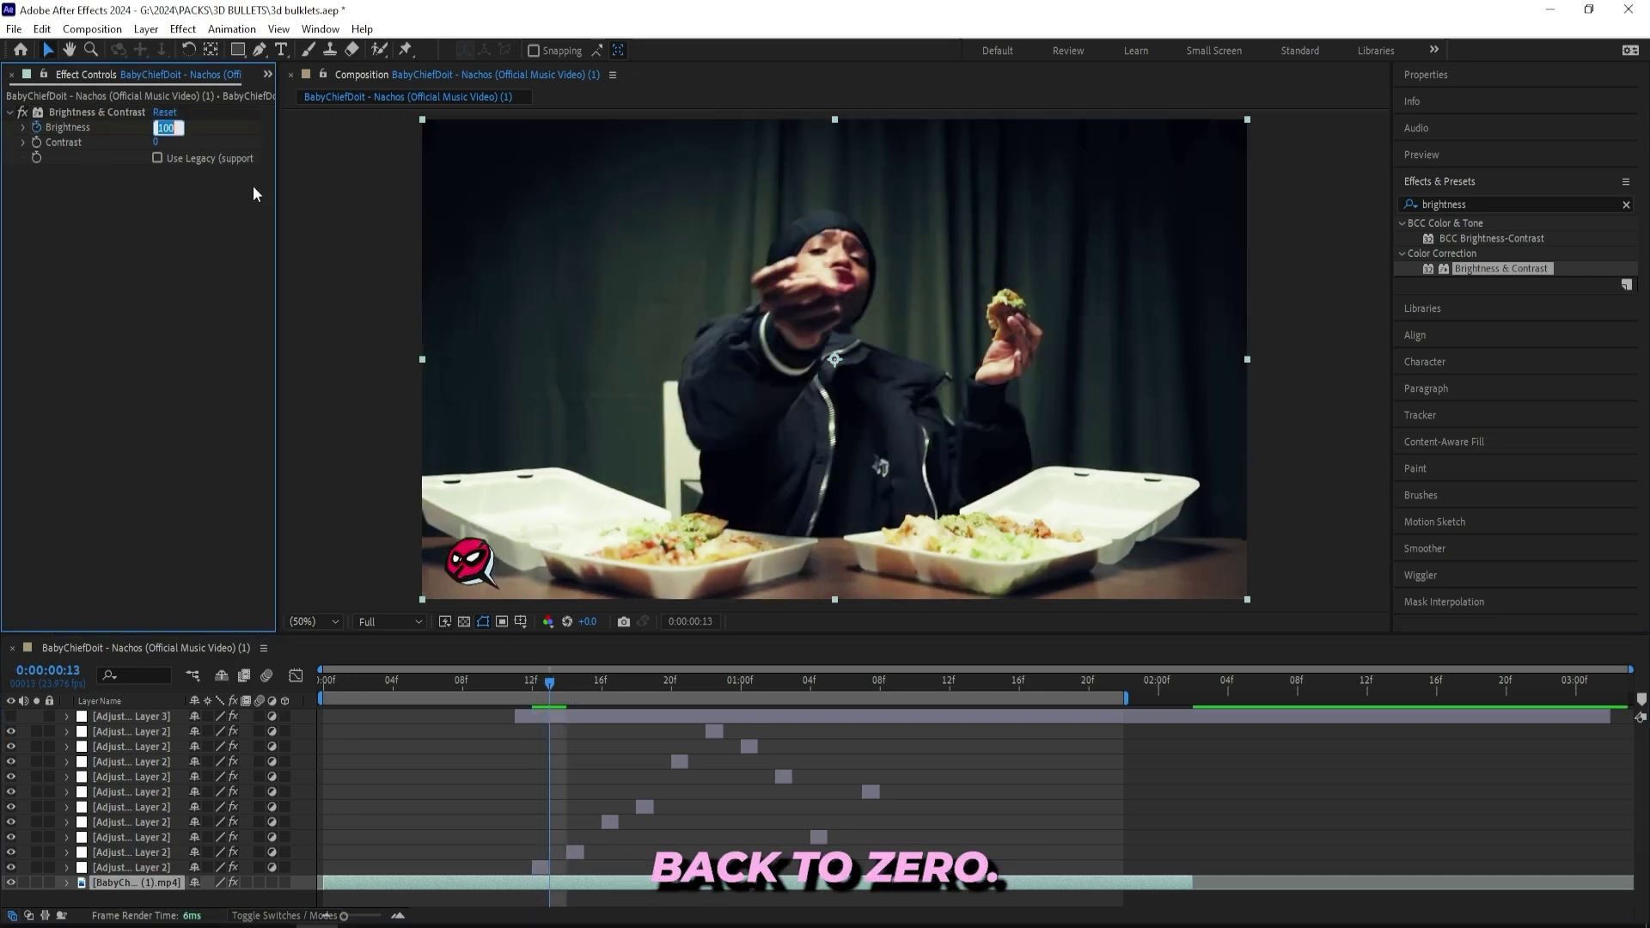
{"action": "type", "text": "0"}
{"action": "key", "text": "Return"}
Reveal the two brightness keyframes and paste copies of the pair at each following flare, up to the last one at 1:07
{"action": "key", "text": "u"}
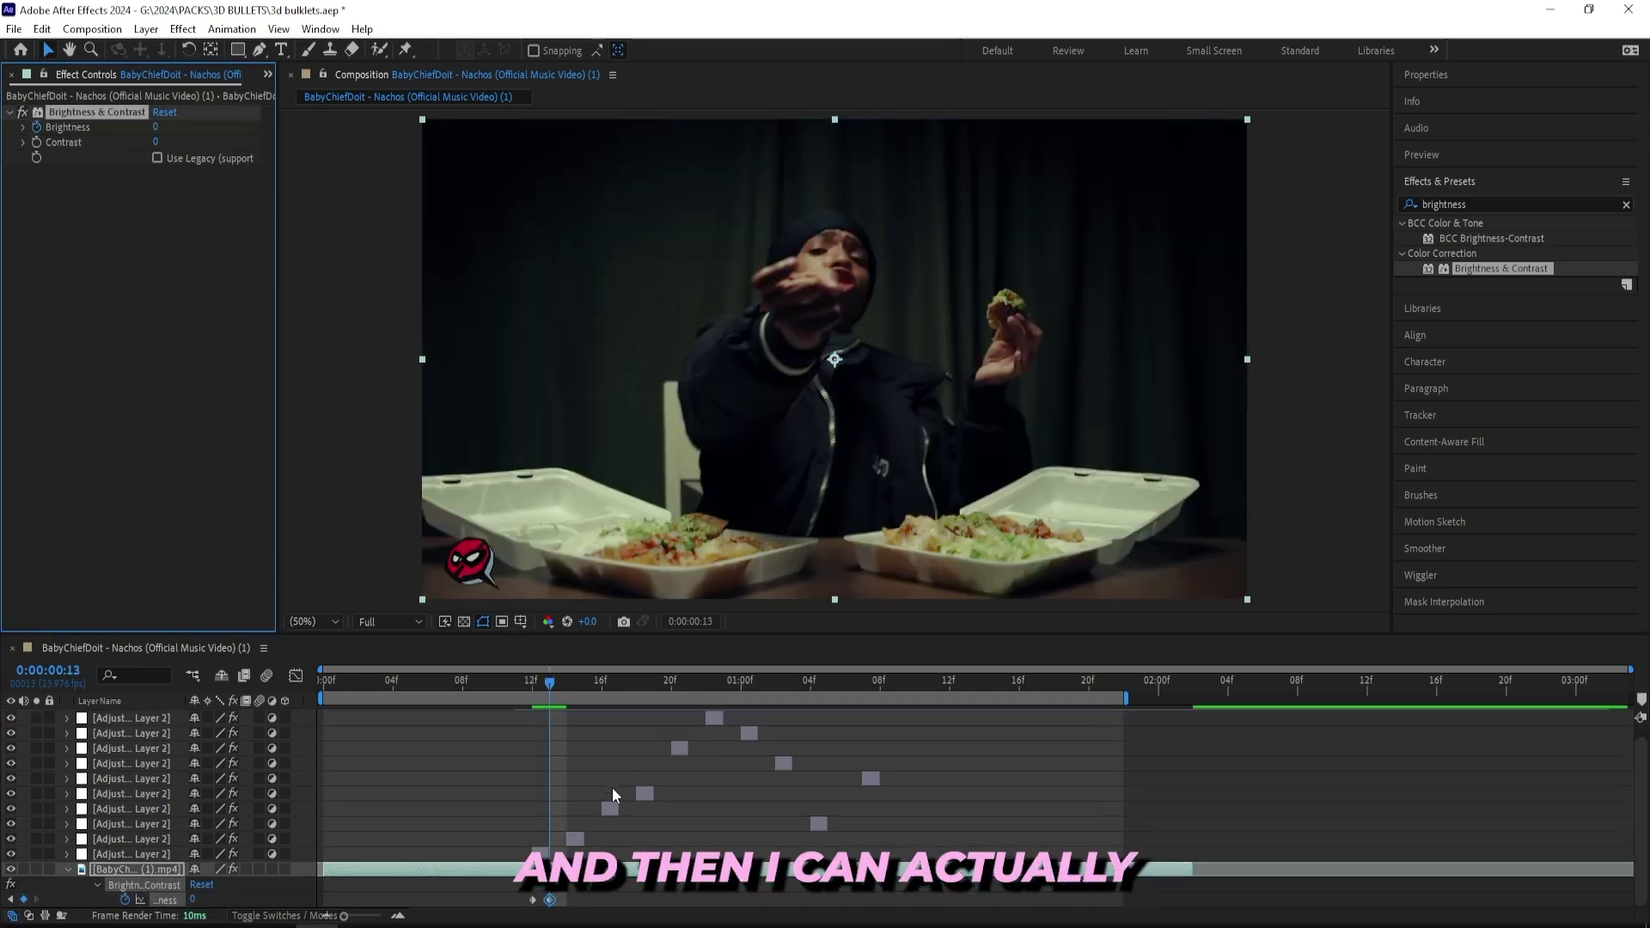
{"action": "left_click_drag", "start_coordinate": [591, 899], "coordinate": [519, 914]}
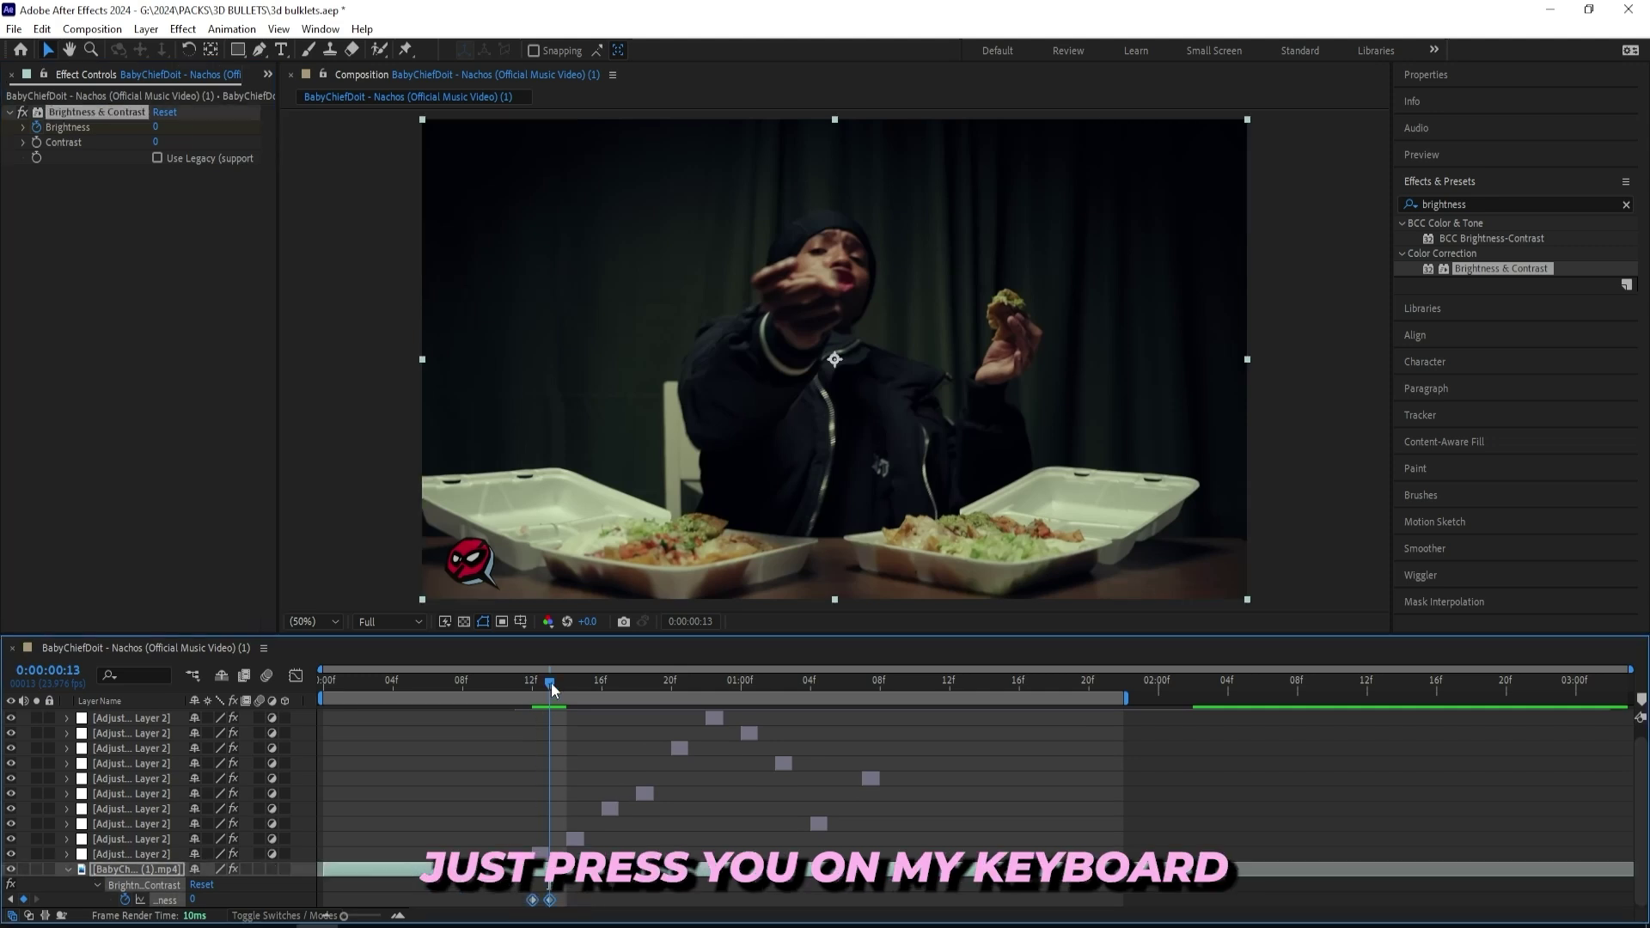
{"action": "key", "text": "ctrl+v"}
{"action": "left_click_drag", "start_coordinate": [554, 683], "coordinate": [848, 690]}
{"action": "key", "text": "ctrl+v"}
{"action": "key", "text": "ctrl+v"}
{"action": "key", "text": "ctrl+v"}
{"action": "key", "text": "ctrl+v"}
{"action": "key", "text": "ctrl+v"}
{"action": "key", "text": "ctrl+v"}
{"action": "key", "text": "ctrl+v"}
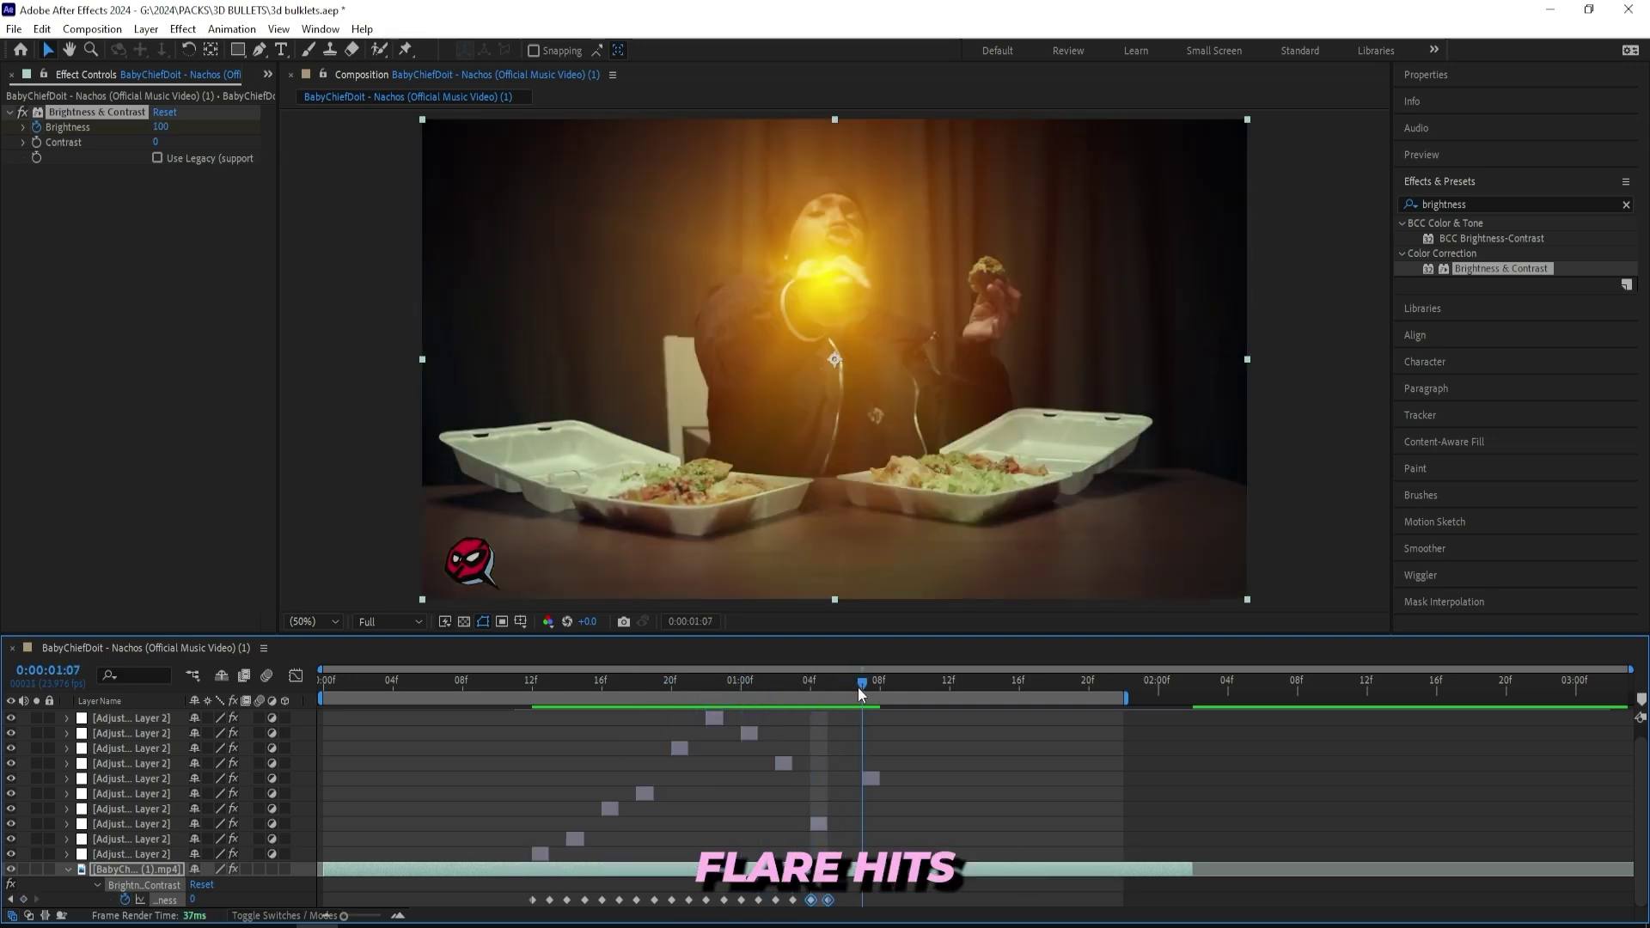
{"action": "key", "text": "ctrl+v"}
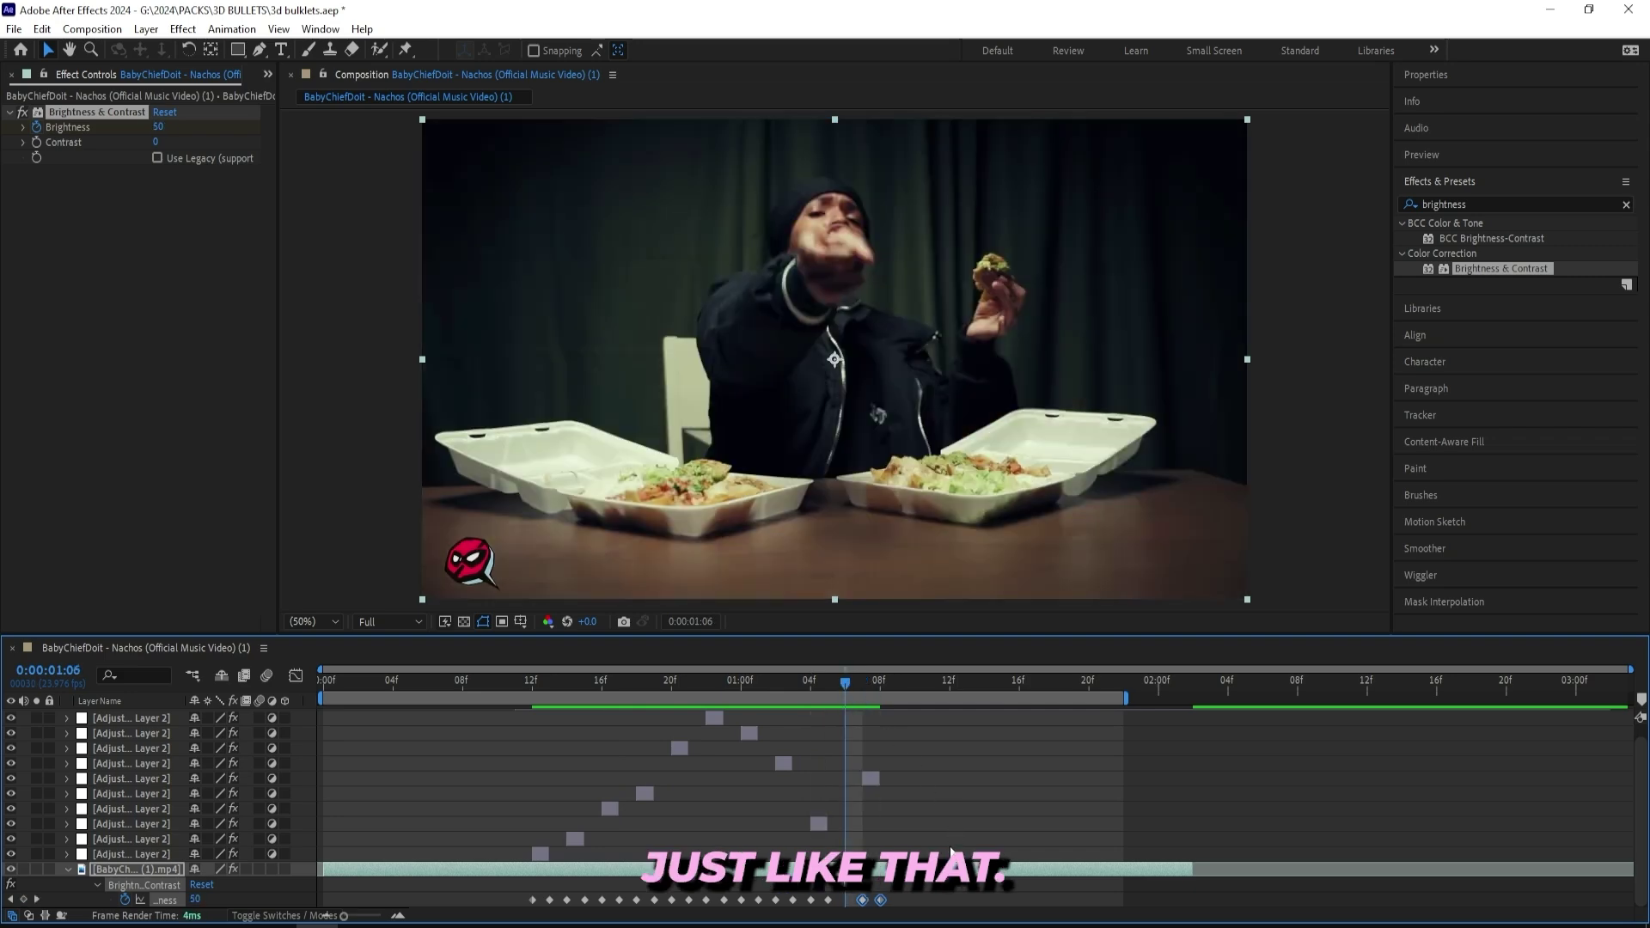
Set the background clip's brightness to 0 at 1:06, just before the last flare
{"action": "left_click", "coordinate": [456, 892]}
{"action": "type", "text": "0"}
{"action": "key", "text": "Return"}
Set the background clip's brightness keyframe to 150 at frame 14 and to about 49 at frame 16
{"action": "left_click_drag", "start_coordinate": [845, 685], "coordinate": [567, 749]}
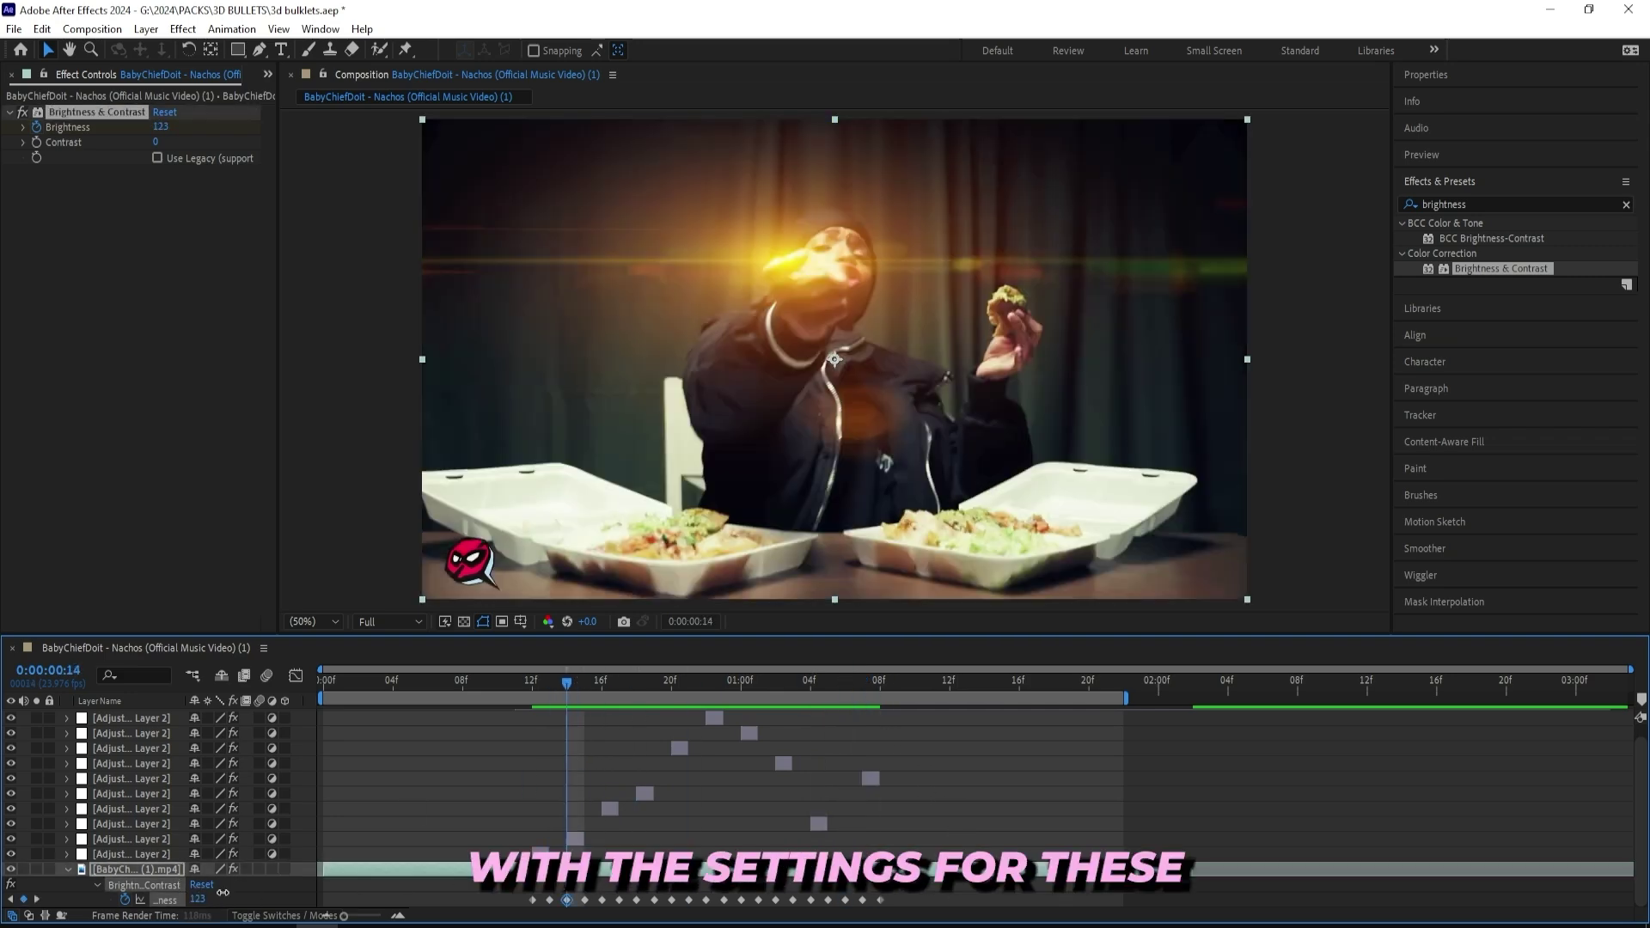
{"action": "left_click_drag", "start_coordinate": [227, 893], "coordinate": [231, 894]}
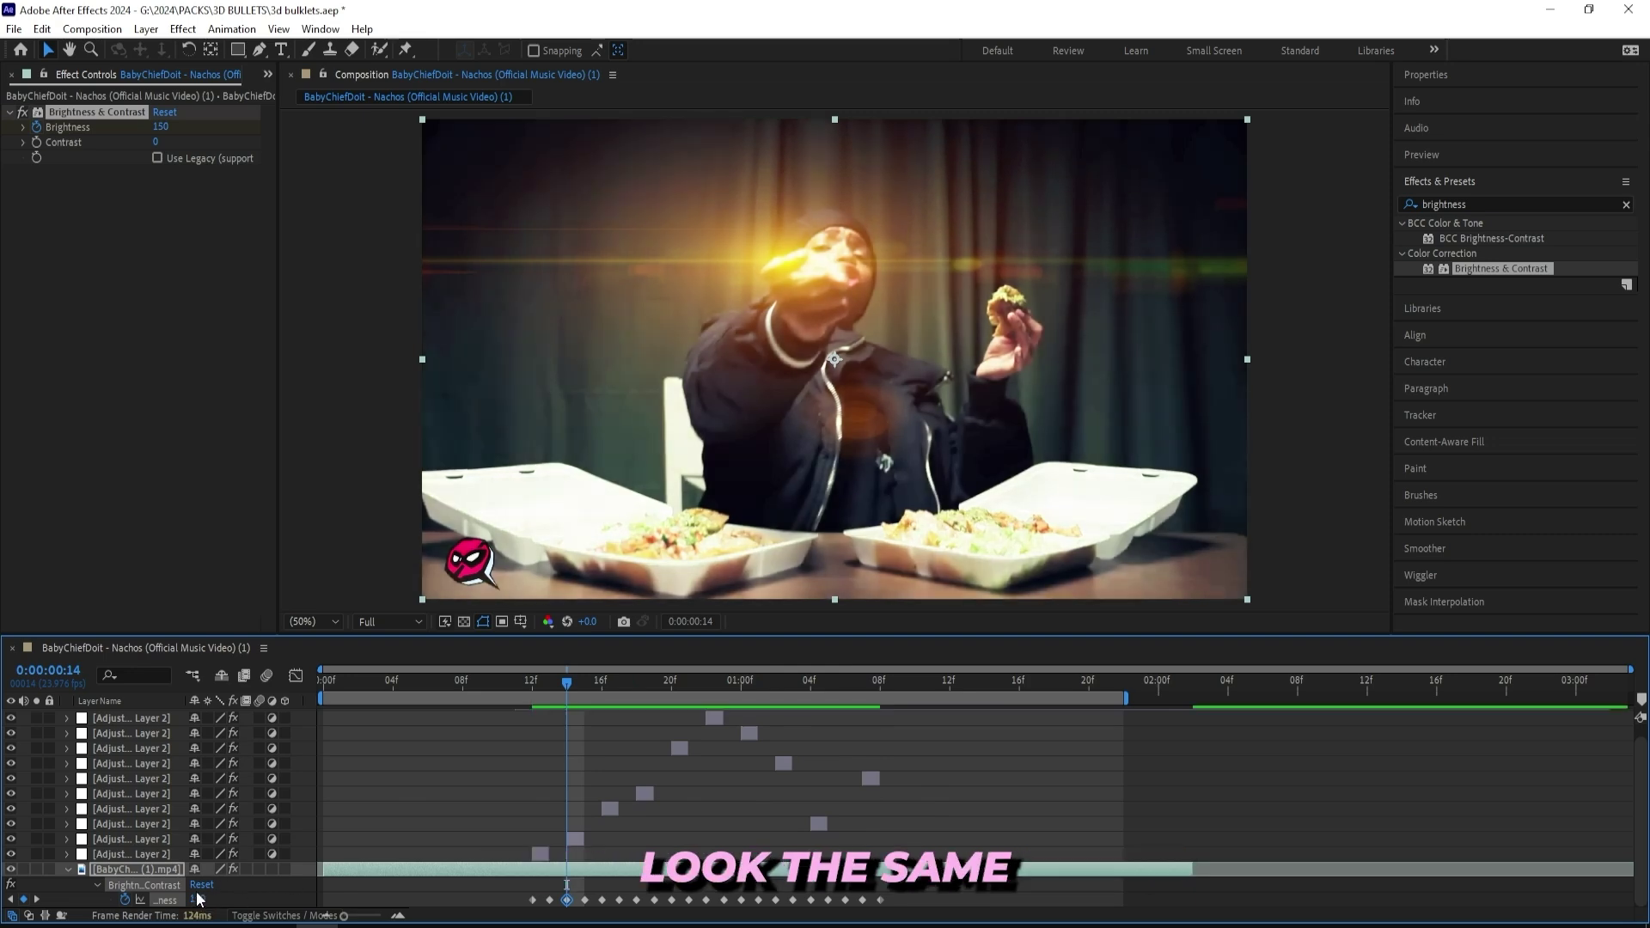
{"action": "left_click_drag", "start_coordinate": [573, 688], "coordinate": [599, 688]}
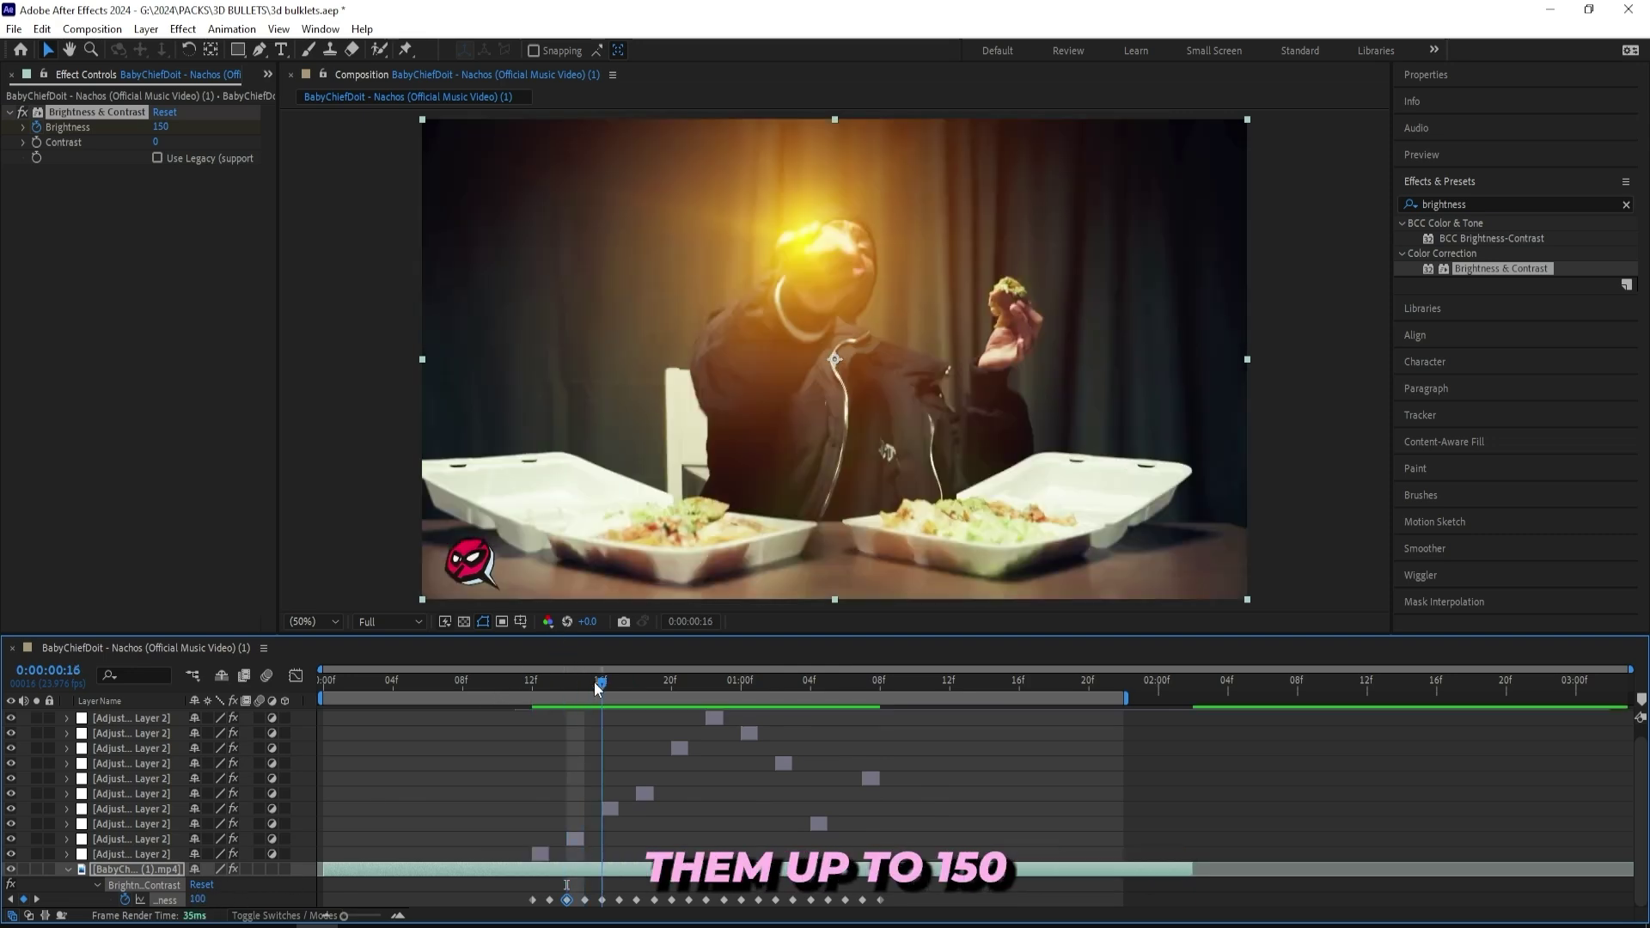
{"action": "left_click_drag", "start_coordinate": [194, 899], "coordinate": [157, 903]}
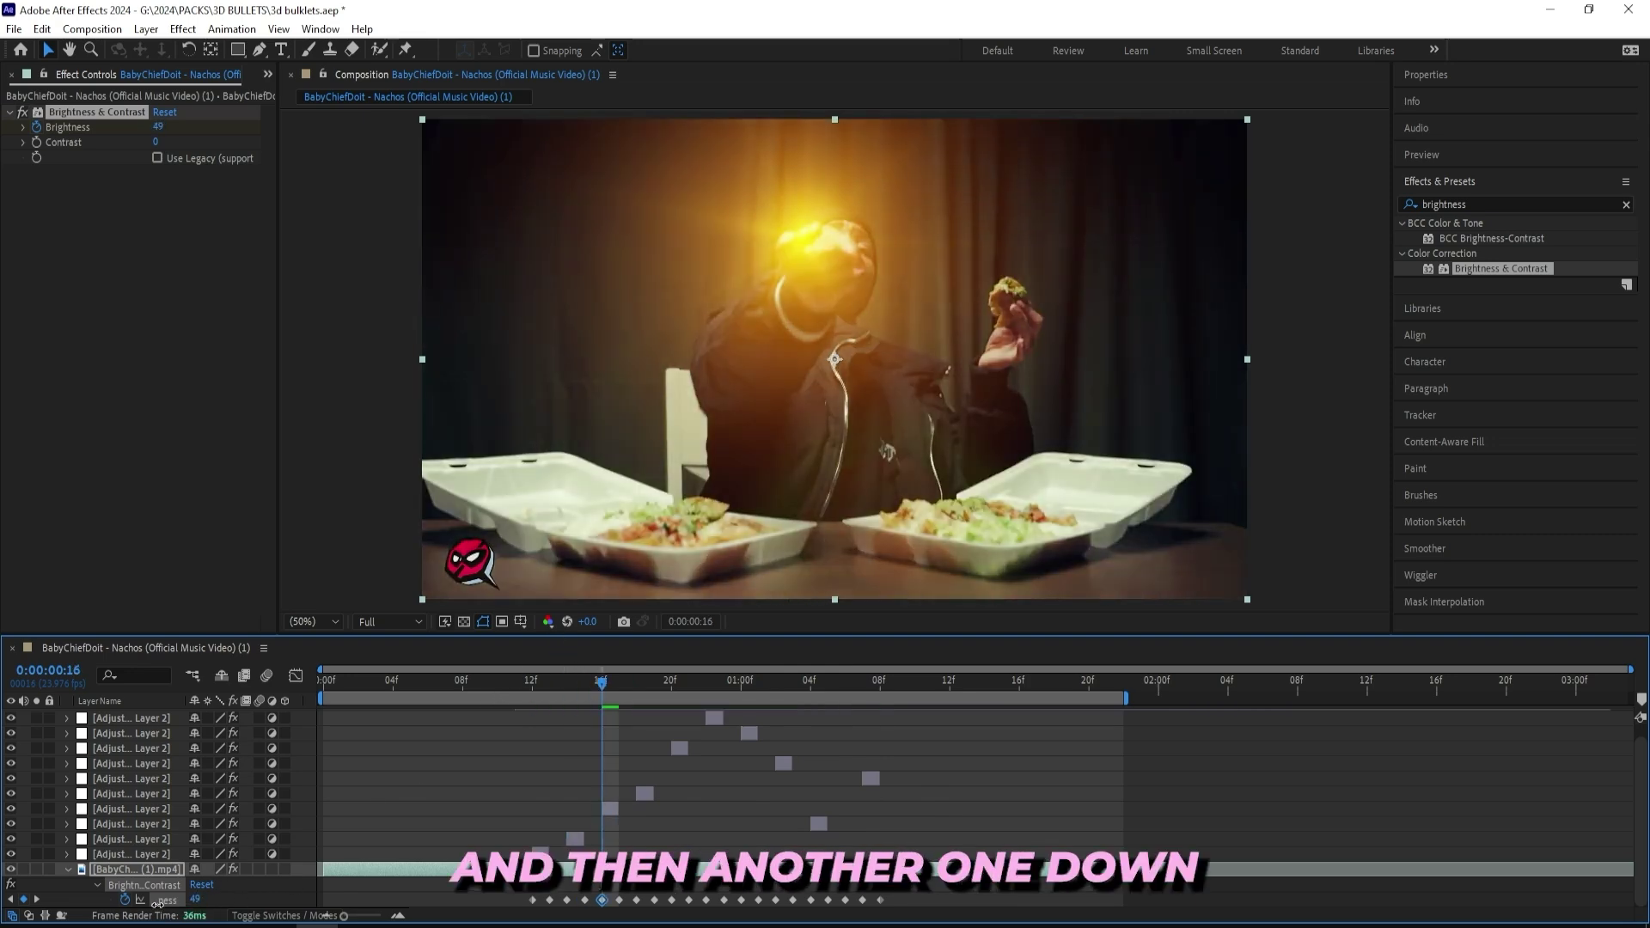
Delete the brightness keyframe at frame 18 and lower the brightness keyframe at frame 20
{"action": "left_click", "coordinate": [629, 686]}
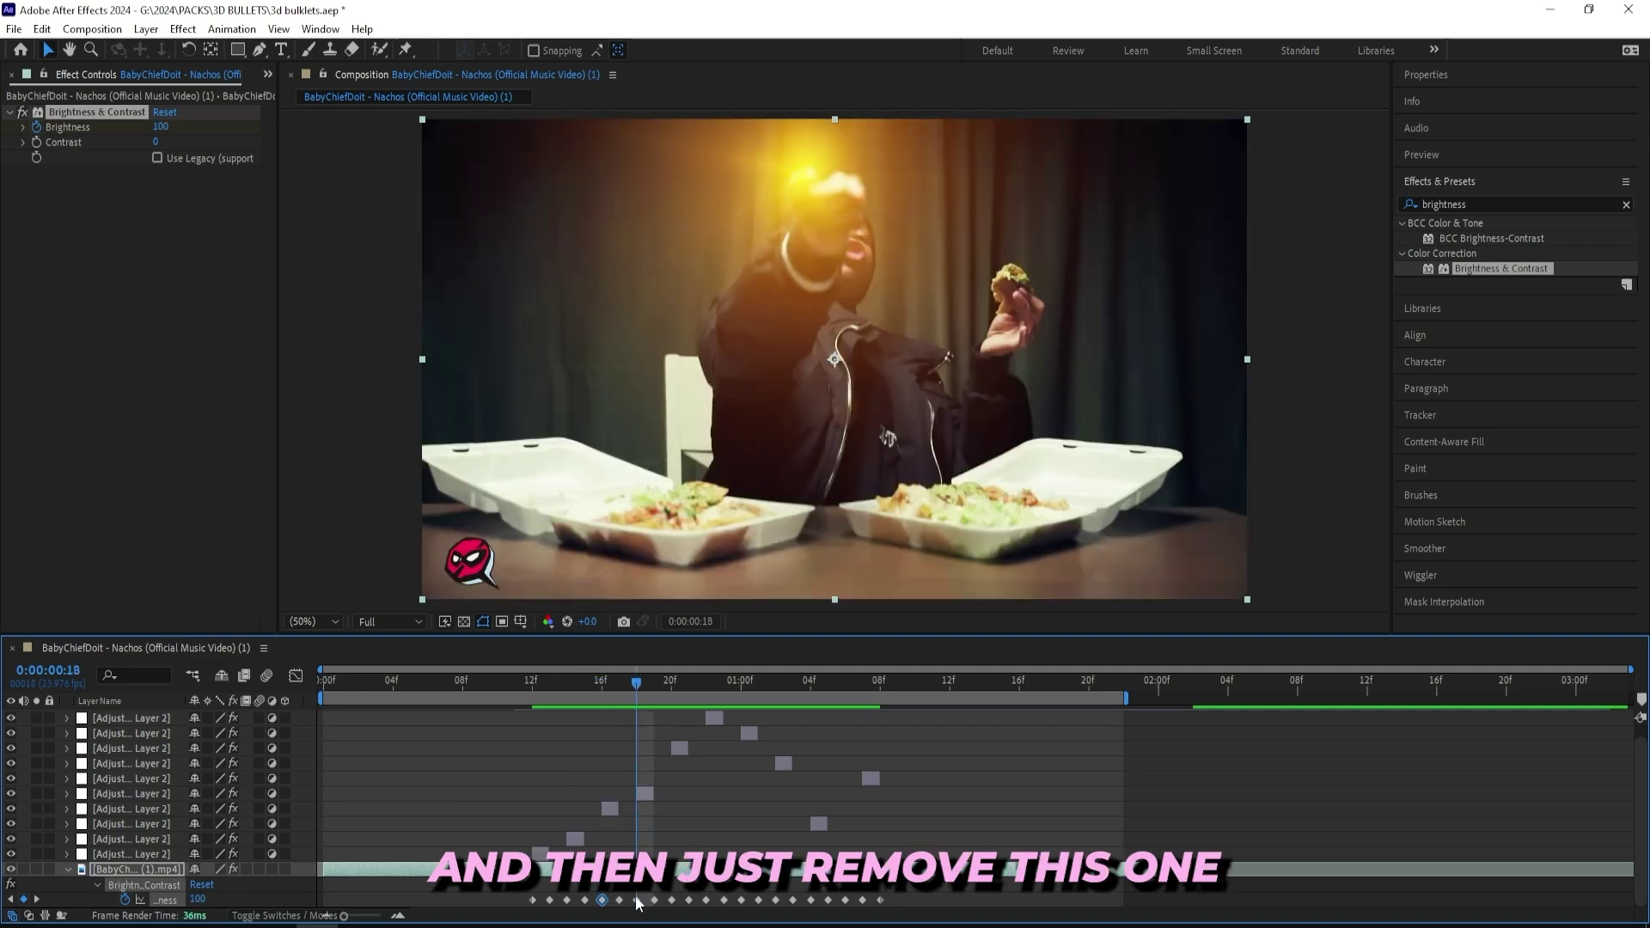
{"action": "key", "text": "Delete"}
{"action": "left_click_drag", "start_coordinate": [645, 682], "coordinate": [670, 684]}
{"action": "left_click_drag", "start_coordinate": [196, 900], "coordinate": [172, 902]}
Raise the brightness keyframe at frame 22 to 150 and remove the brightness keyframe at 1:02
{"action": "left_click_drag", "start_coordinate": [700, 677], "coordinate": [704, 695]}
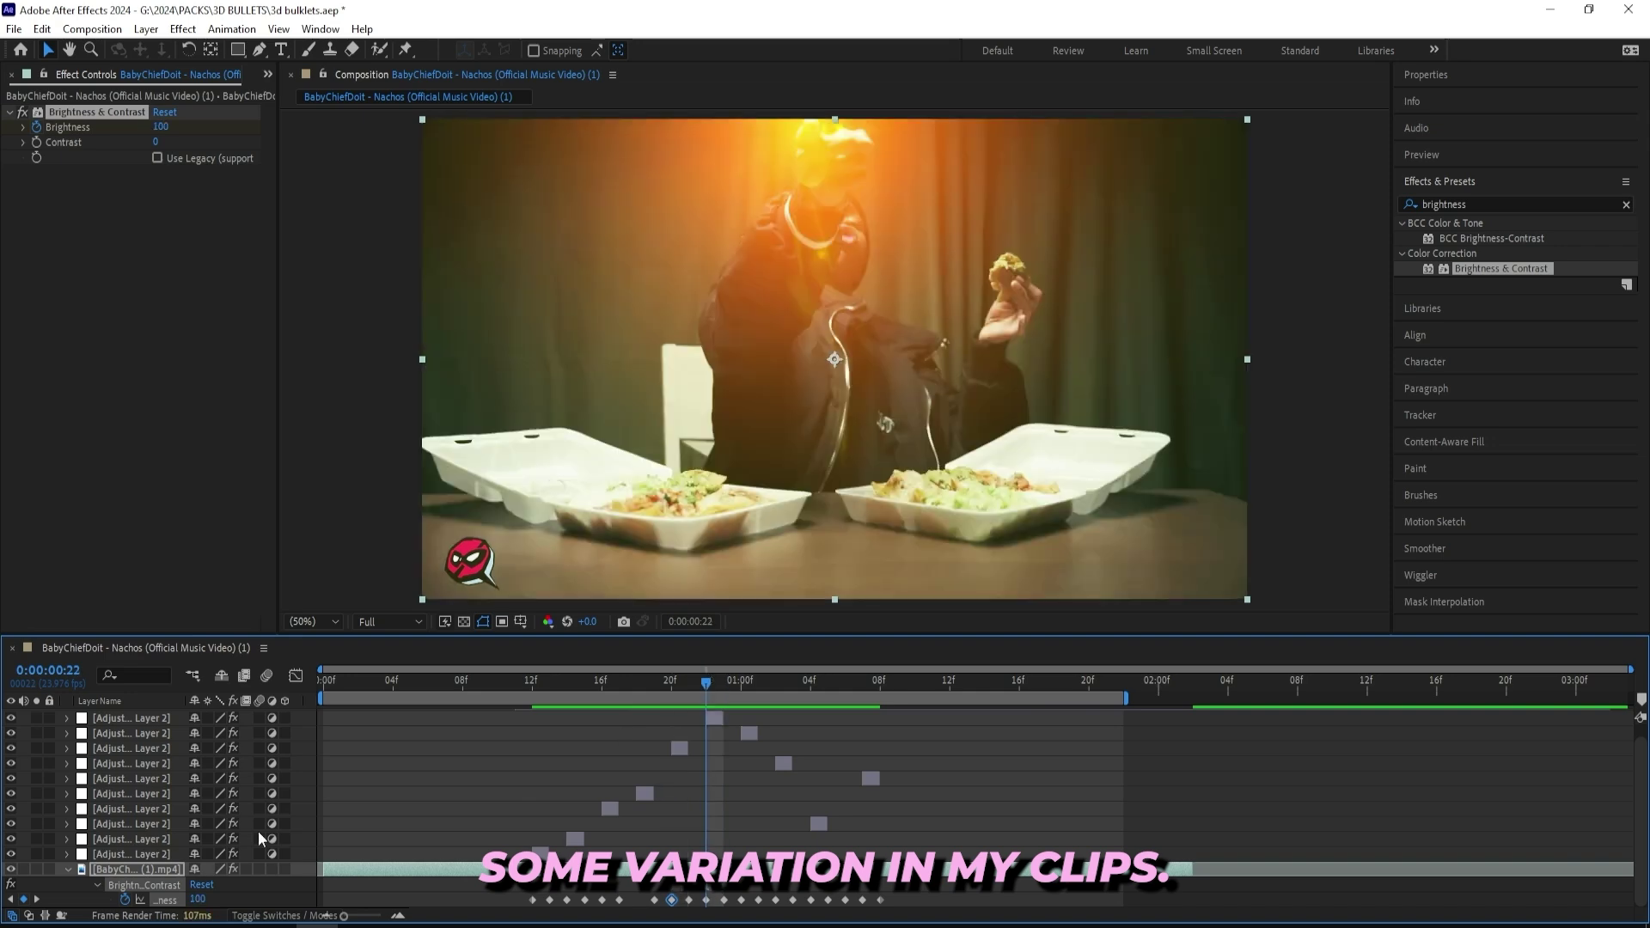
{"action": "left_click_drag", "start_coordinate": [196, 899], "coordinate": [239, 900]}
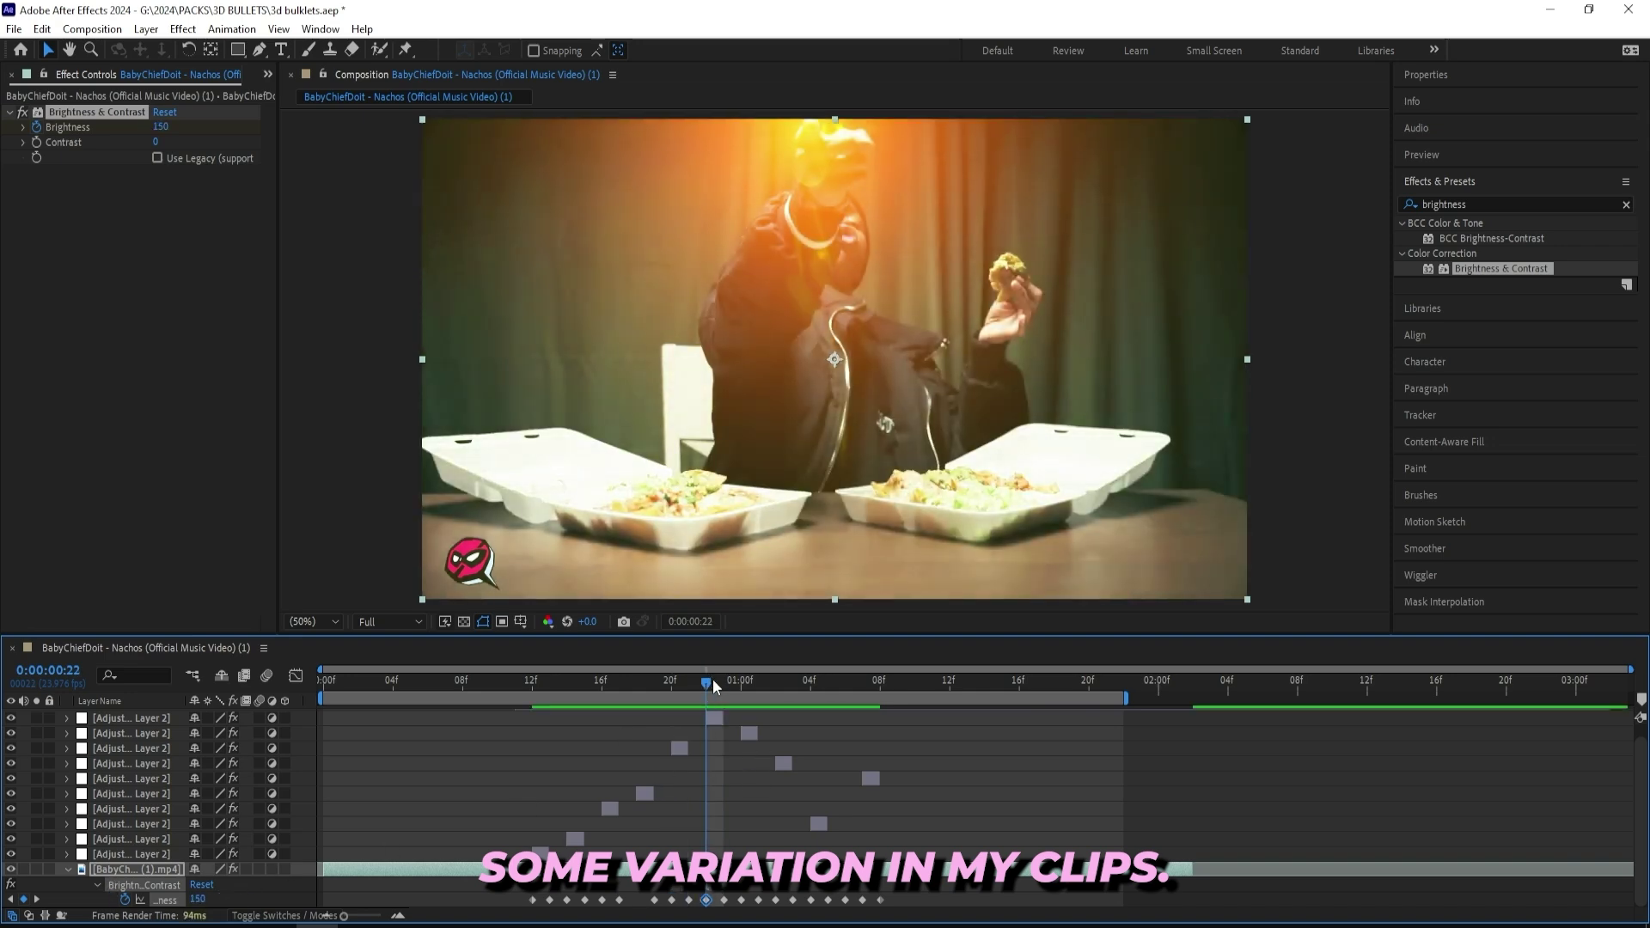
{"action": "left_click", "coordinate": [719, 684]}
{"action": "left_click", "coordinate": [798, 897]}
Keyframe the background clip's brightness at 0 on frame 11 and play back the flashes
{"action": "left_click", "coordinate": [202, 899]}
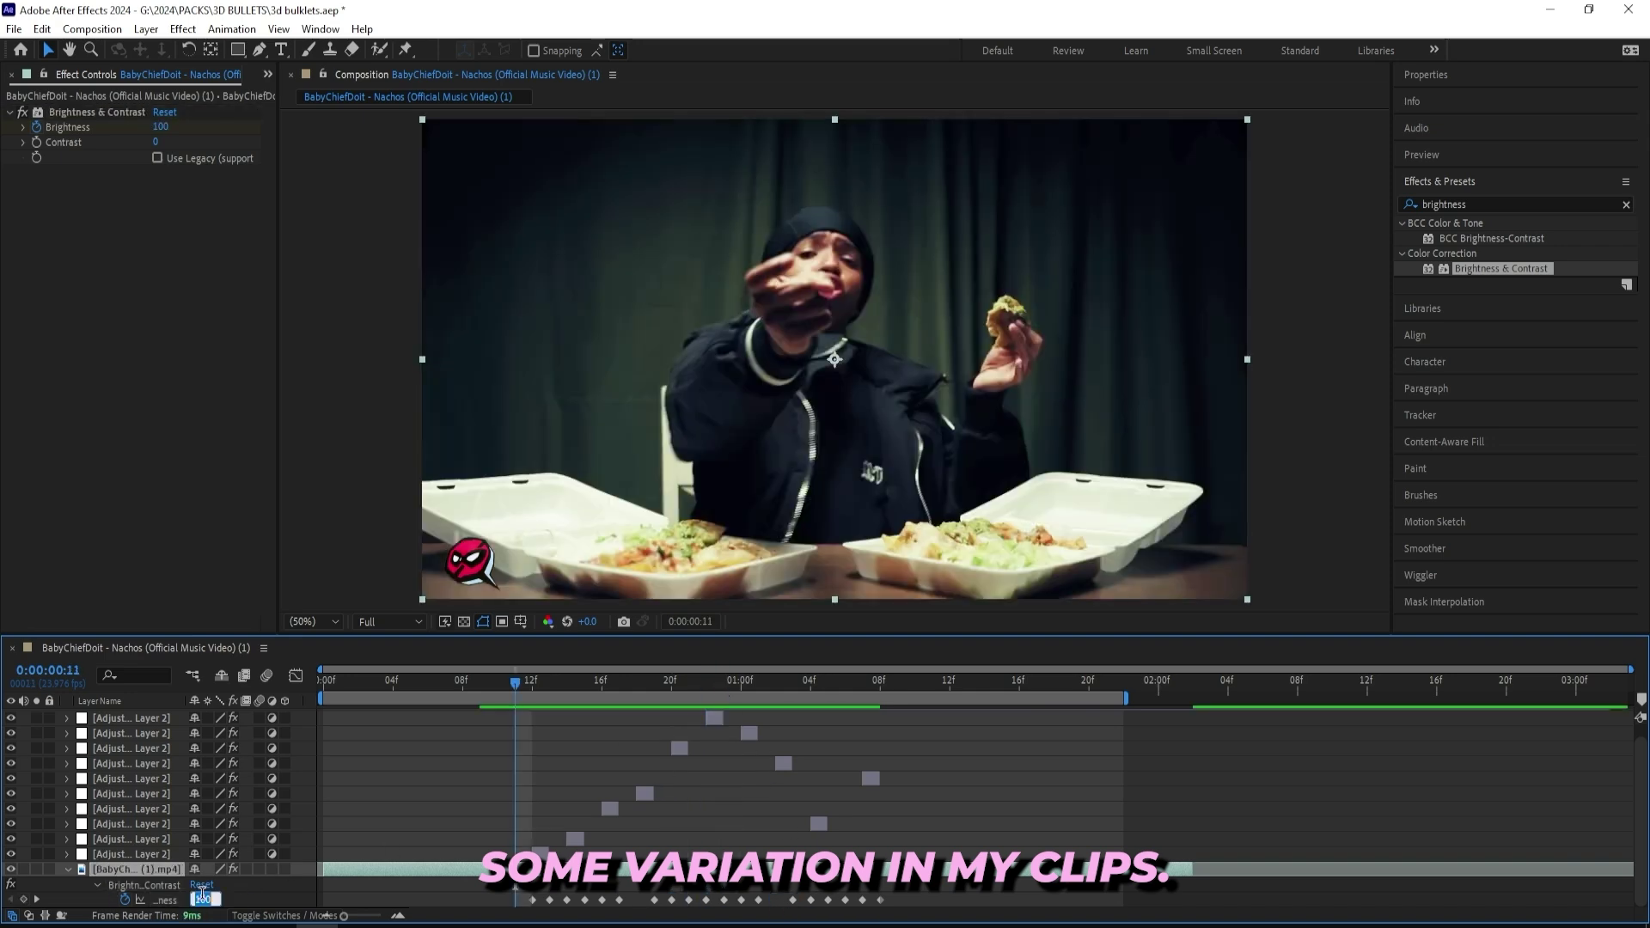
{"action": "type", "text": "0"}
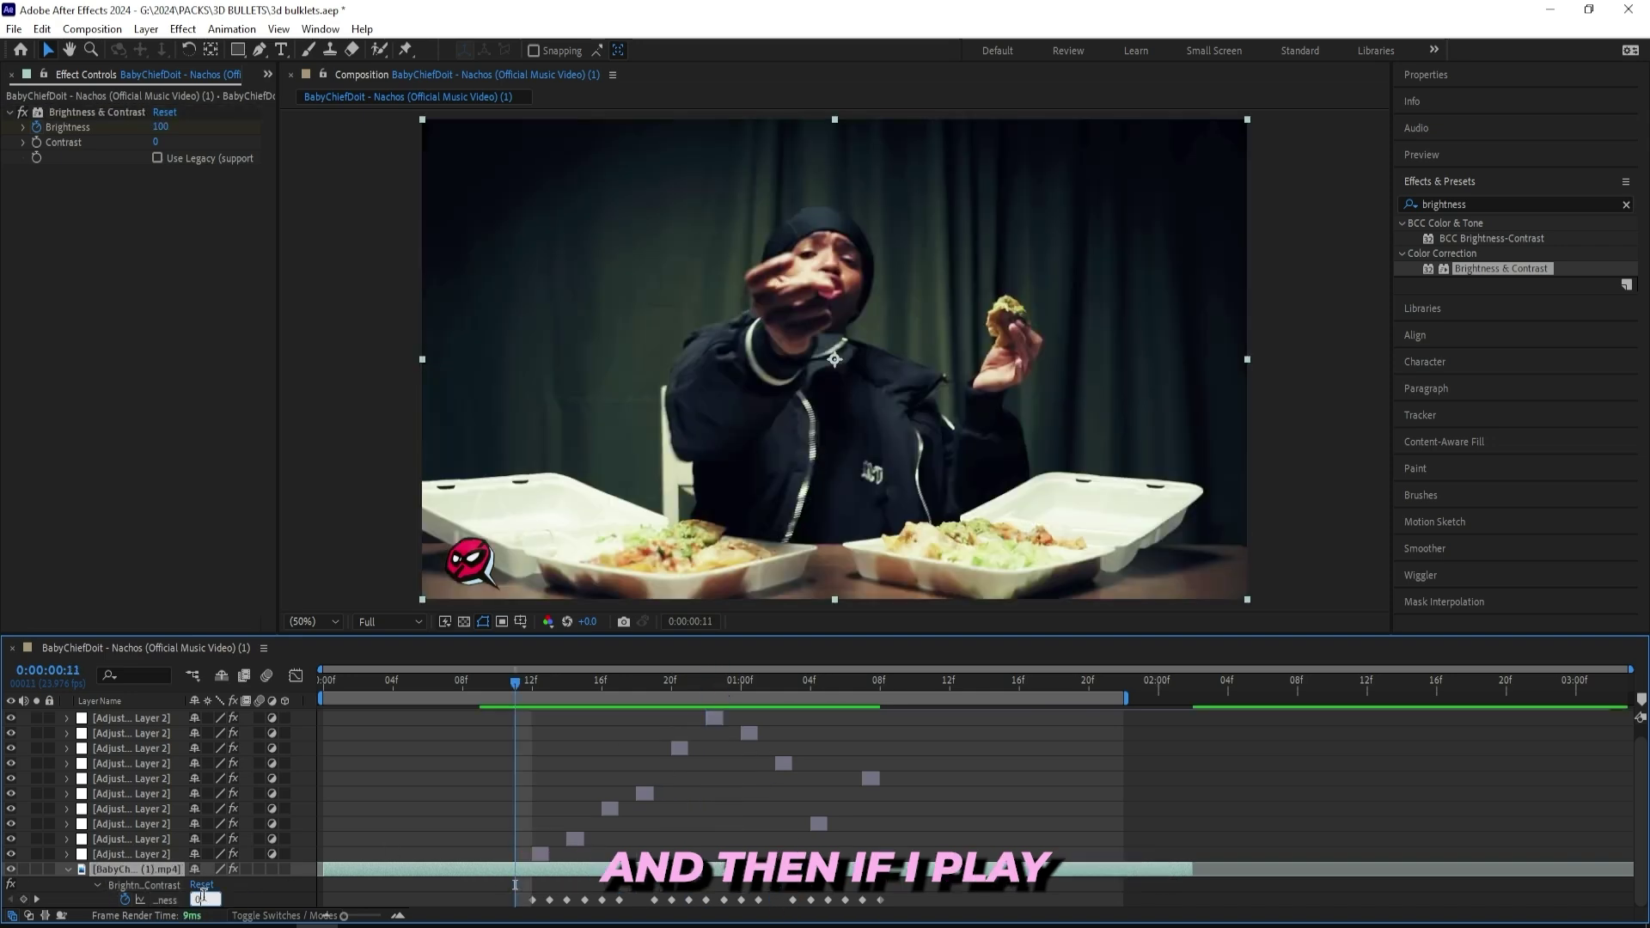
{"action": "key", "text": "Return"}
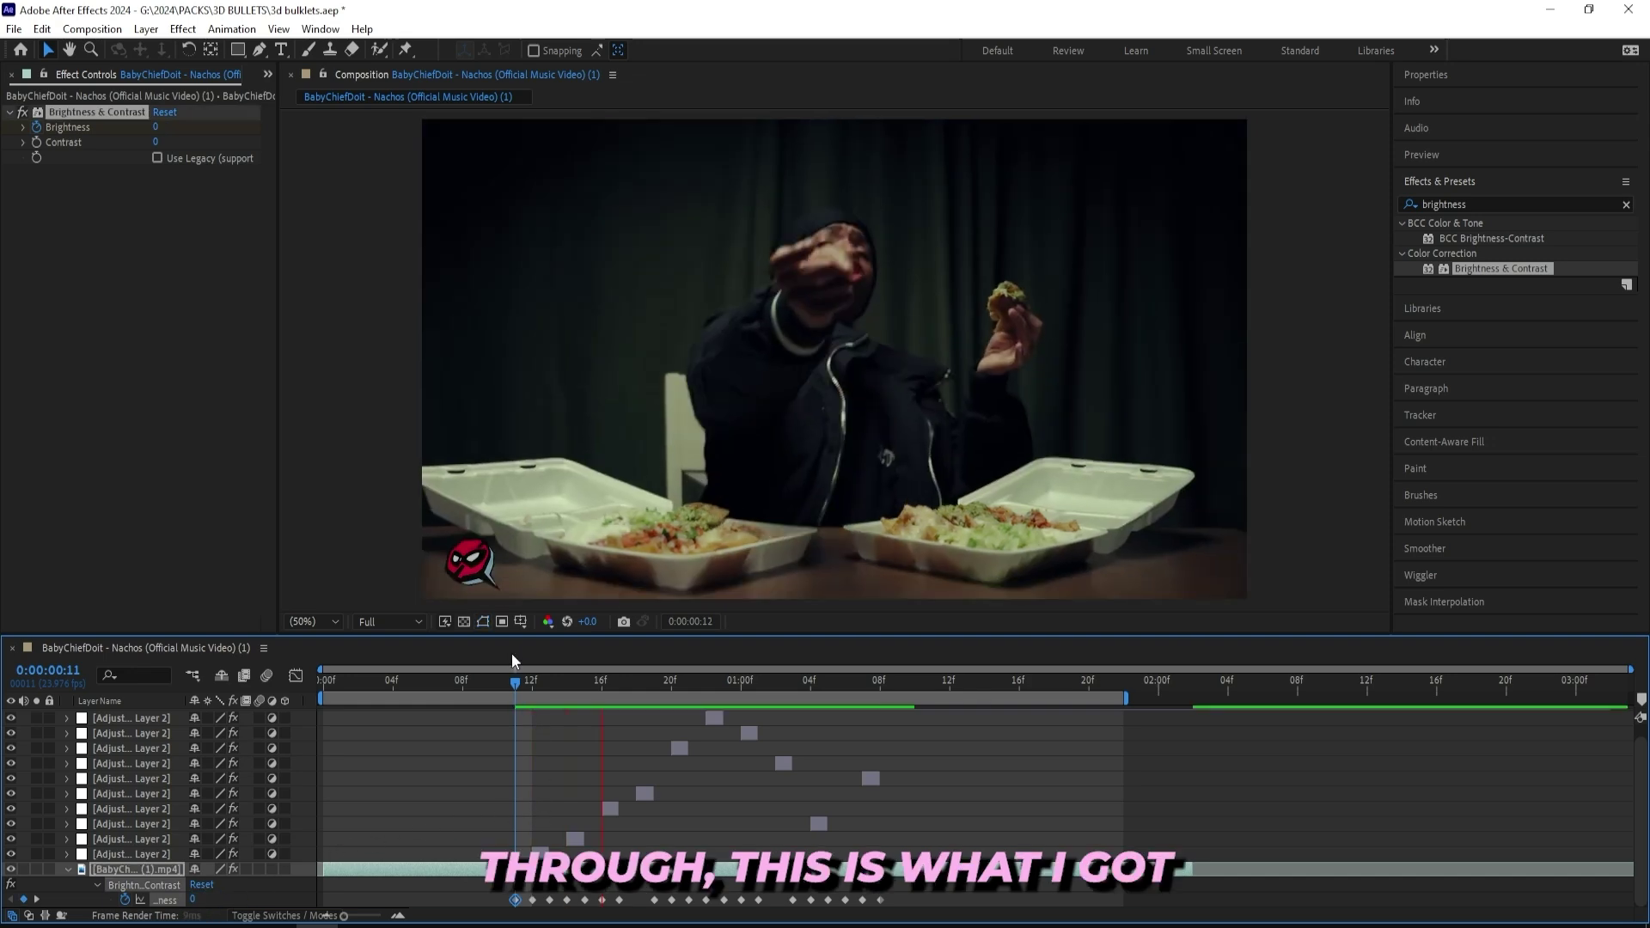
{"action": "key", "text": "space"}
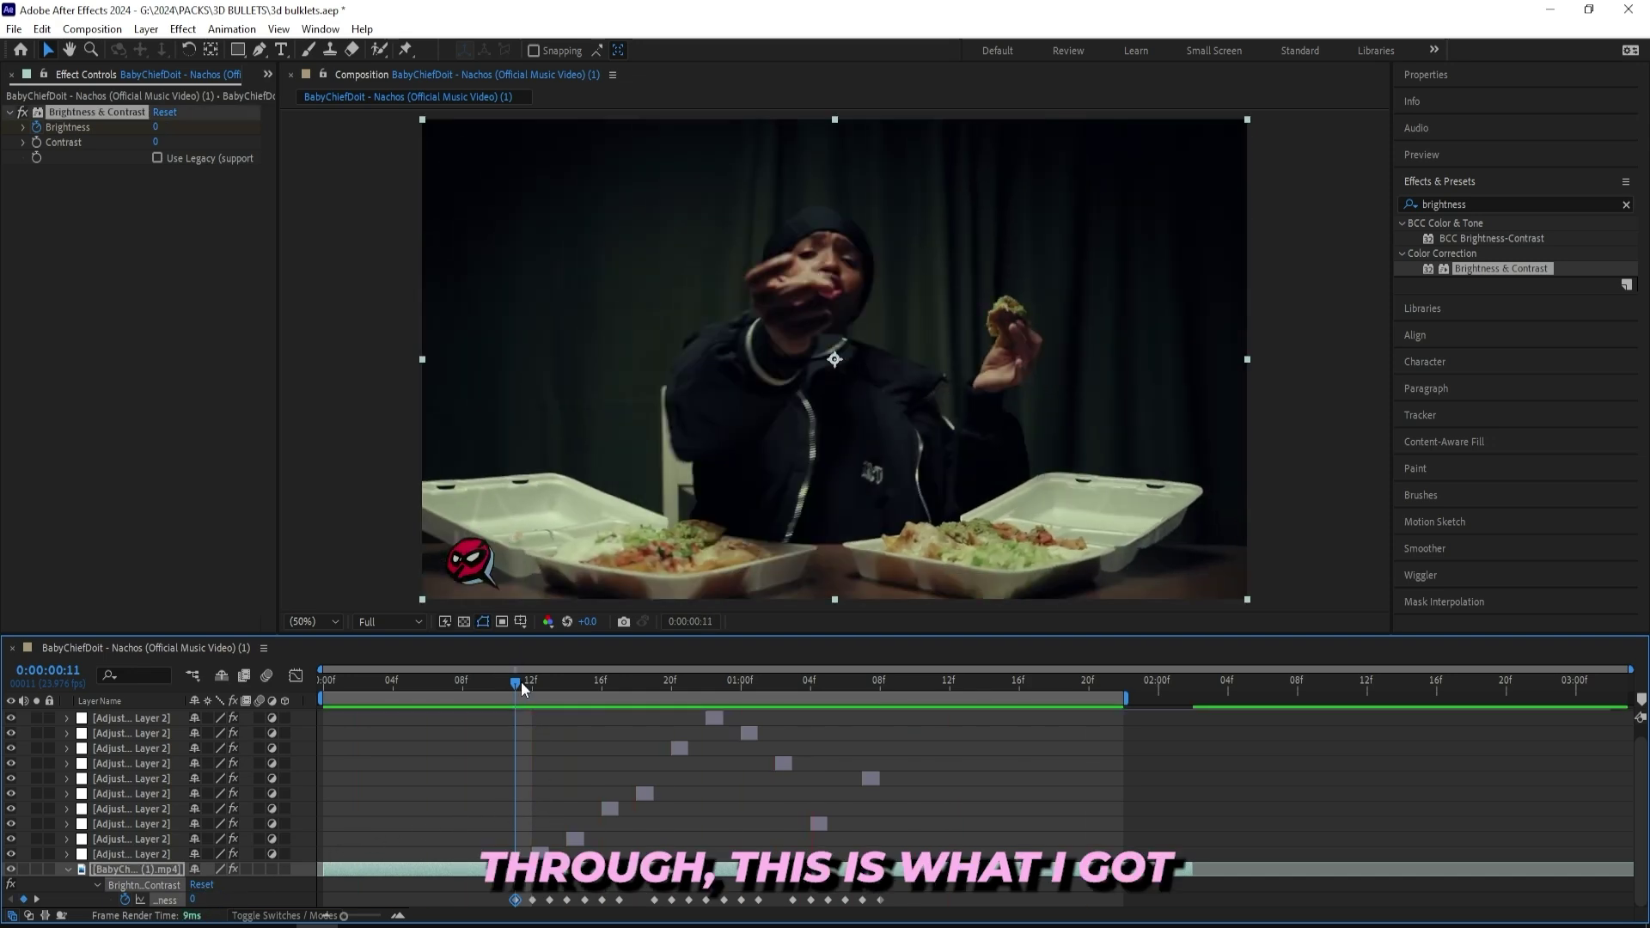
Add a new adjustment layer above the flare layers, starting at frame 11, and play back the composition
{"action": "key", "text": "ctrl+alt+y"}
{"action": "key", "text": "space"}
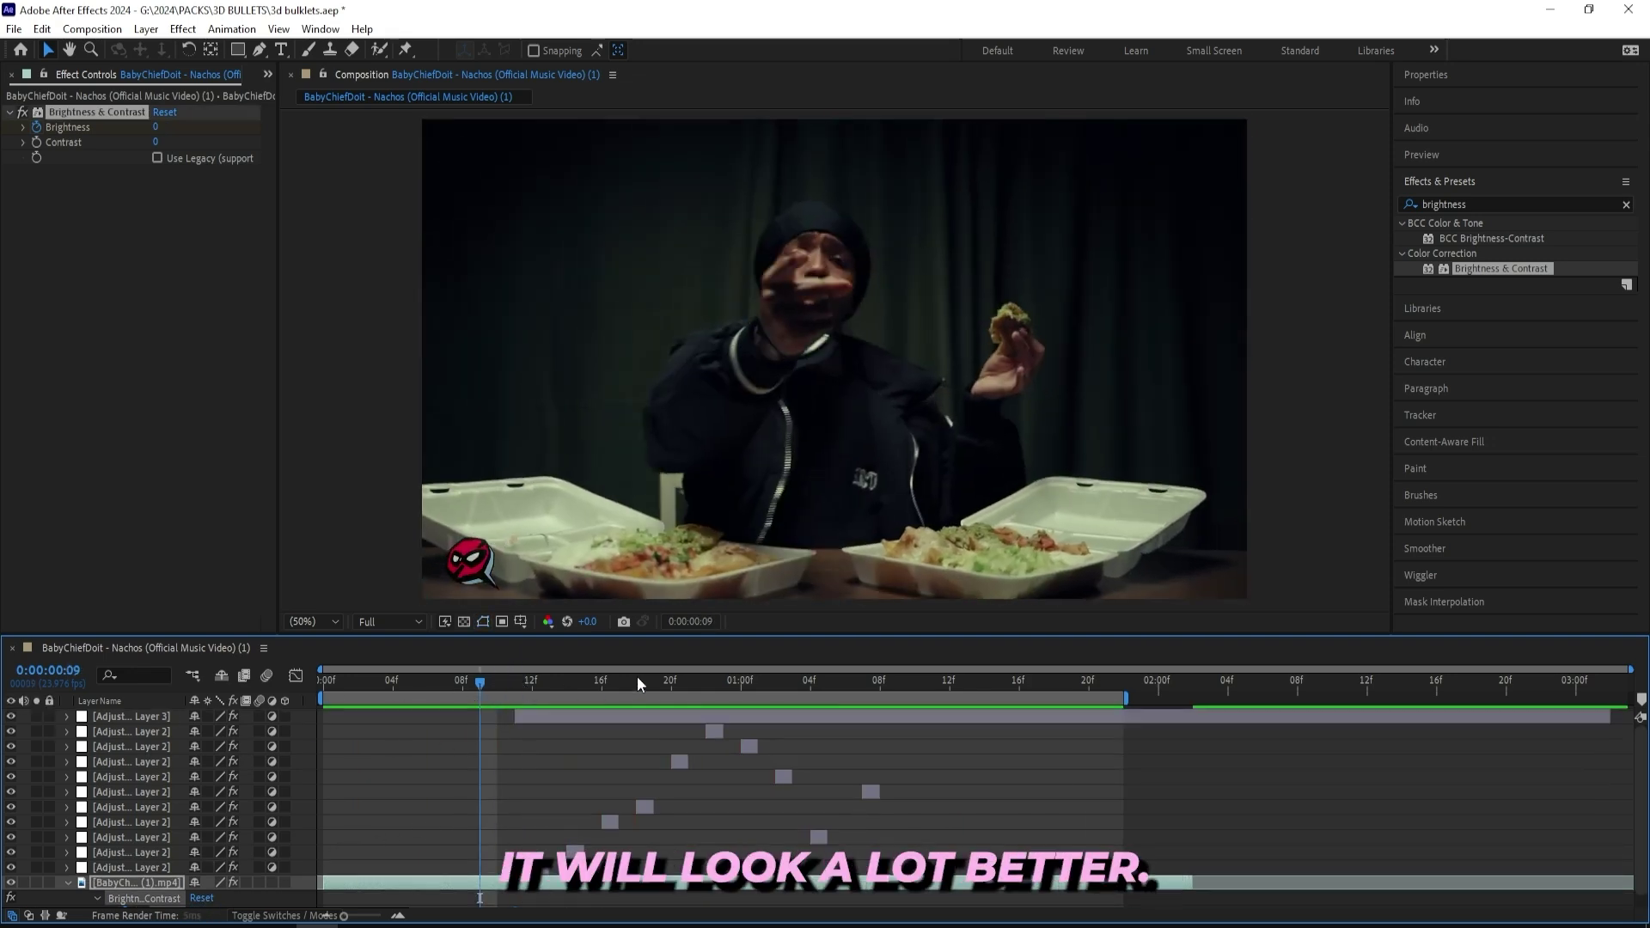
{"action": "key", "text": "space"}
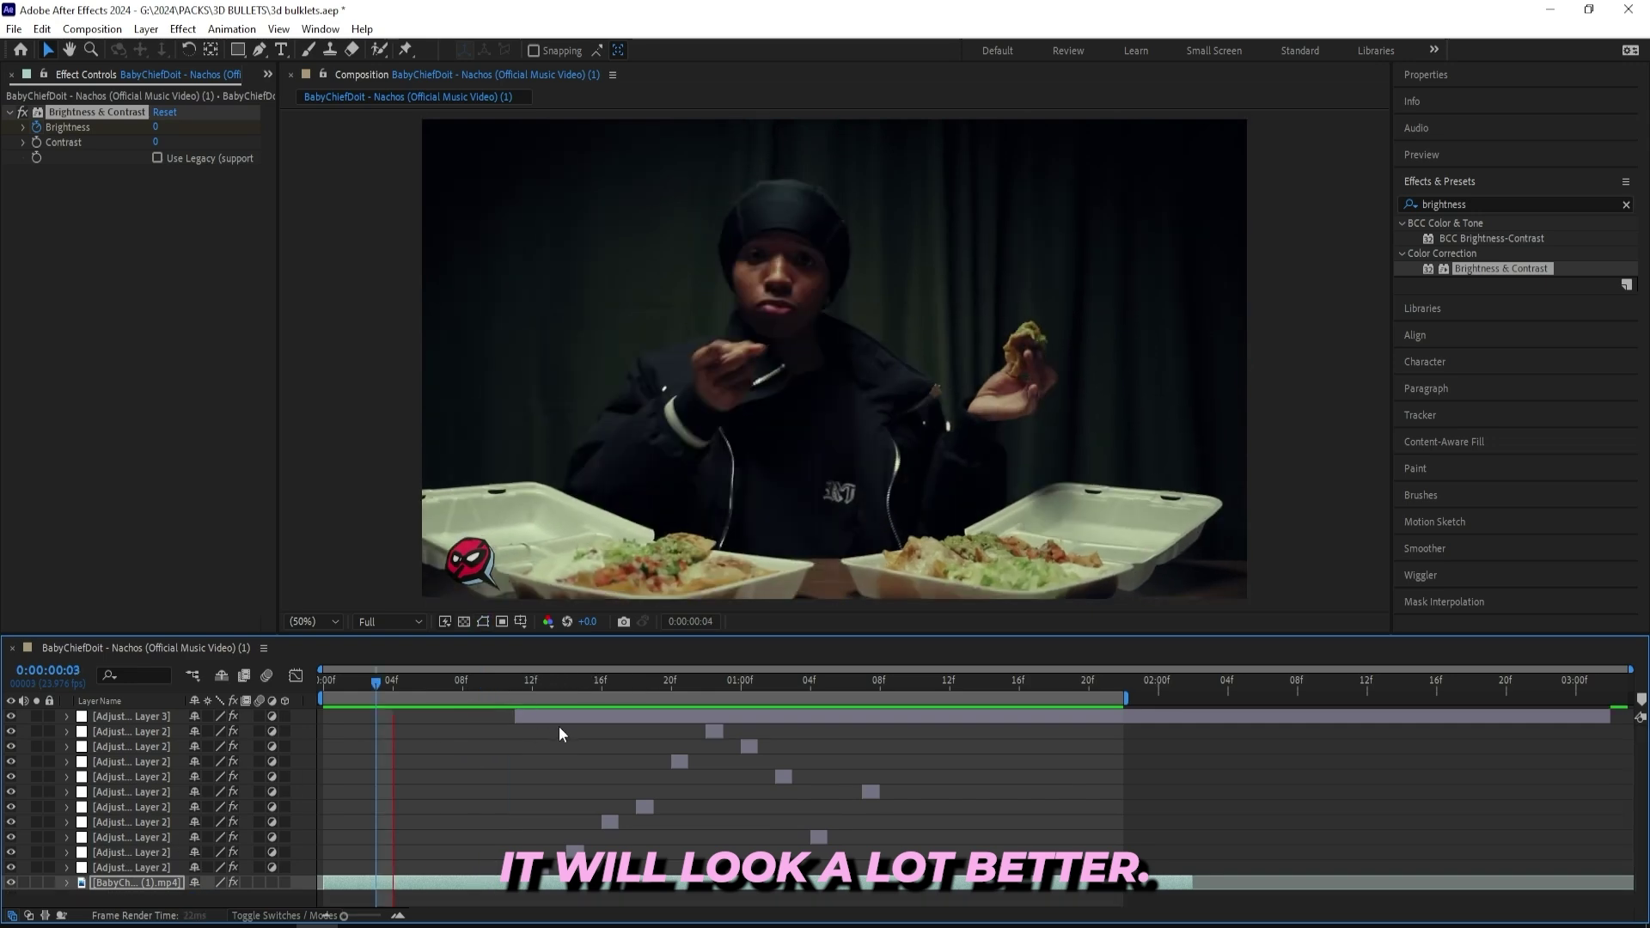
{"action": "key", "text": "space"}
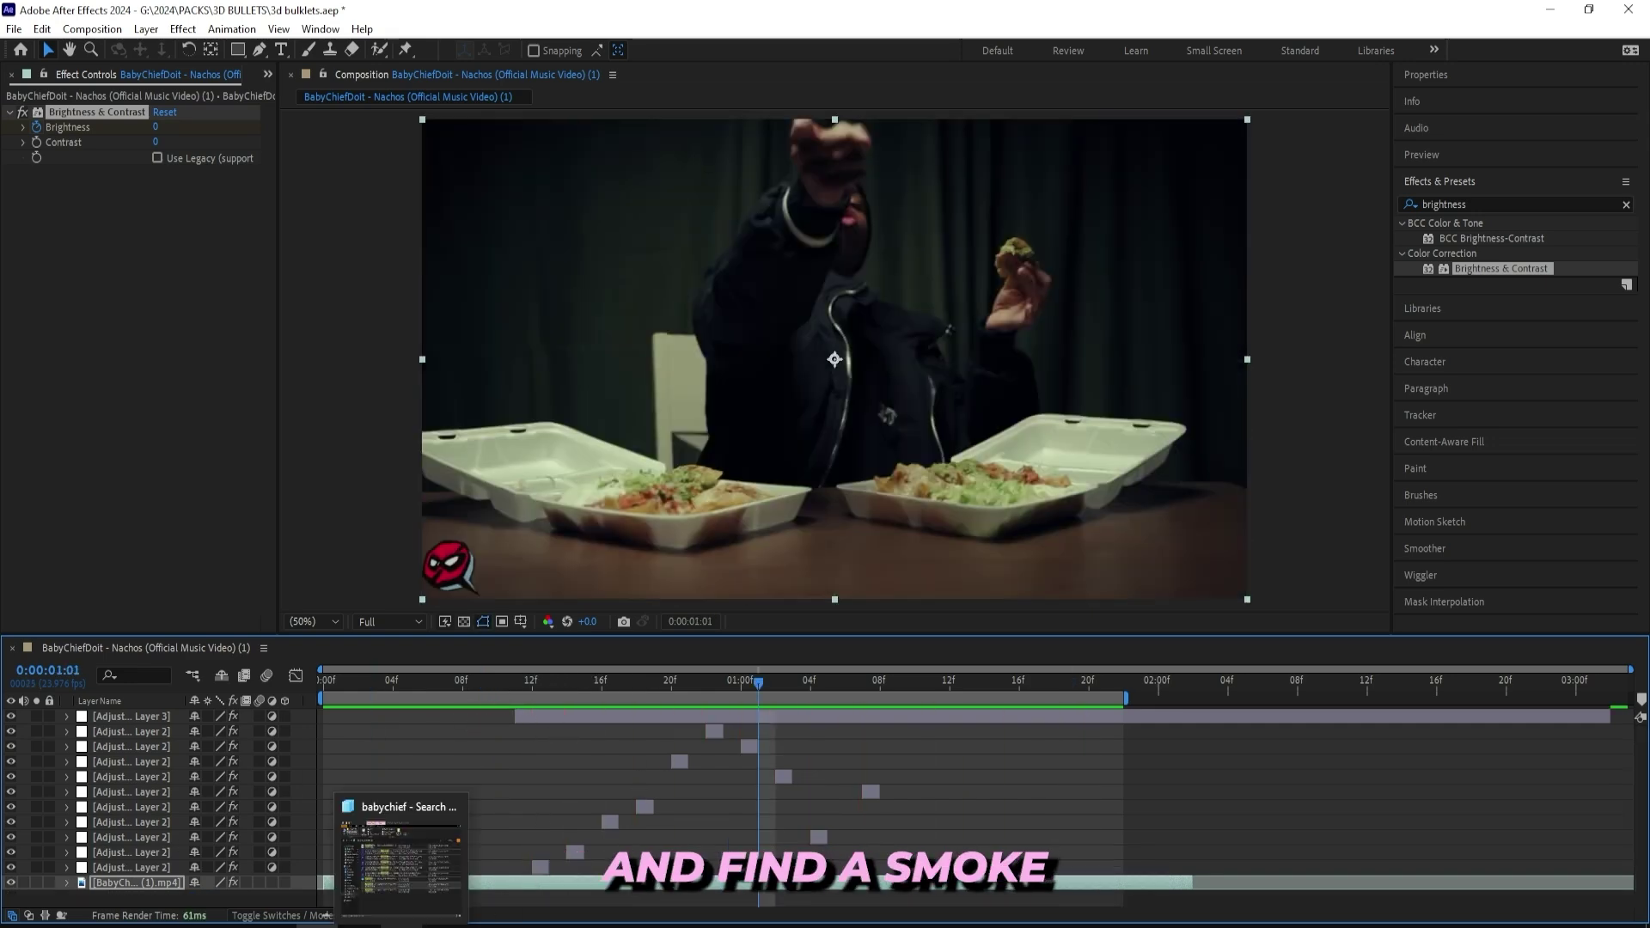
{"action": "left_click_drag", "start_coordinate": [737, 684], "coordinate": [689, 686]}
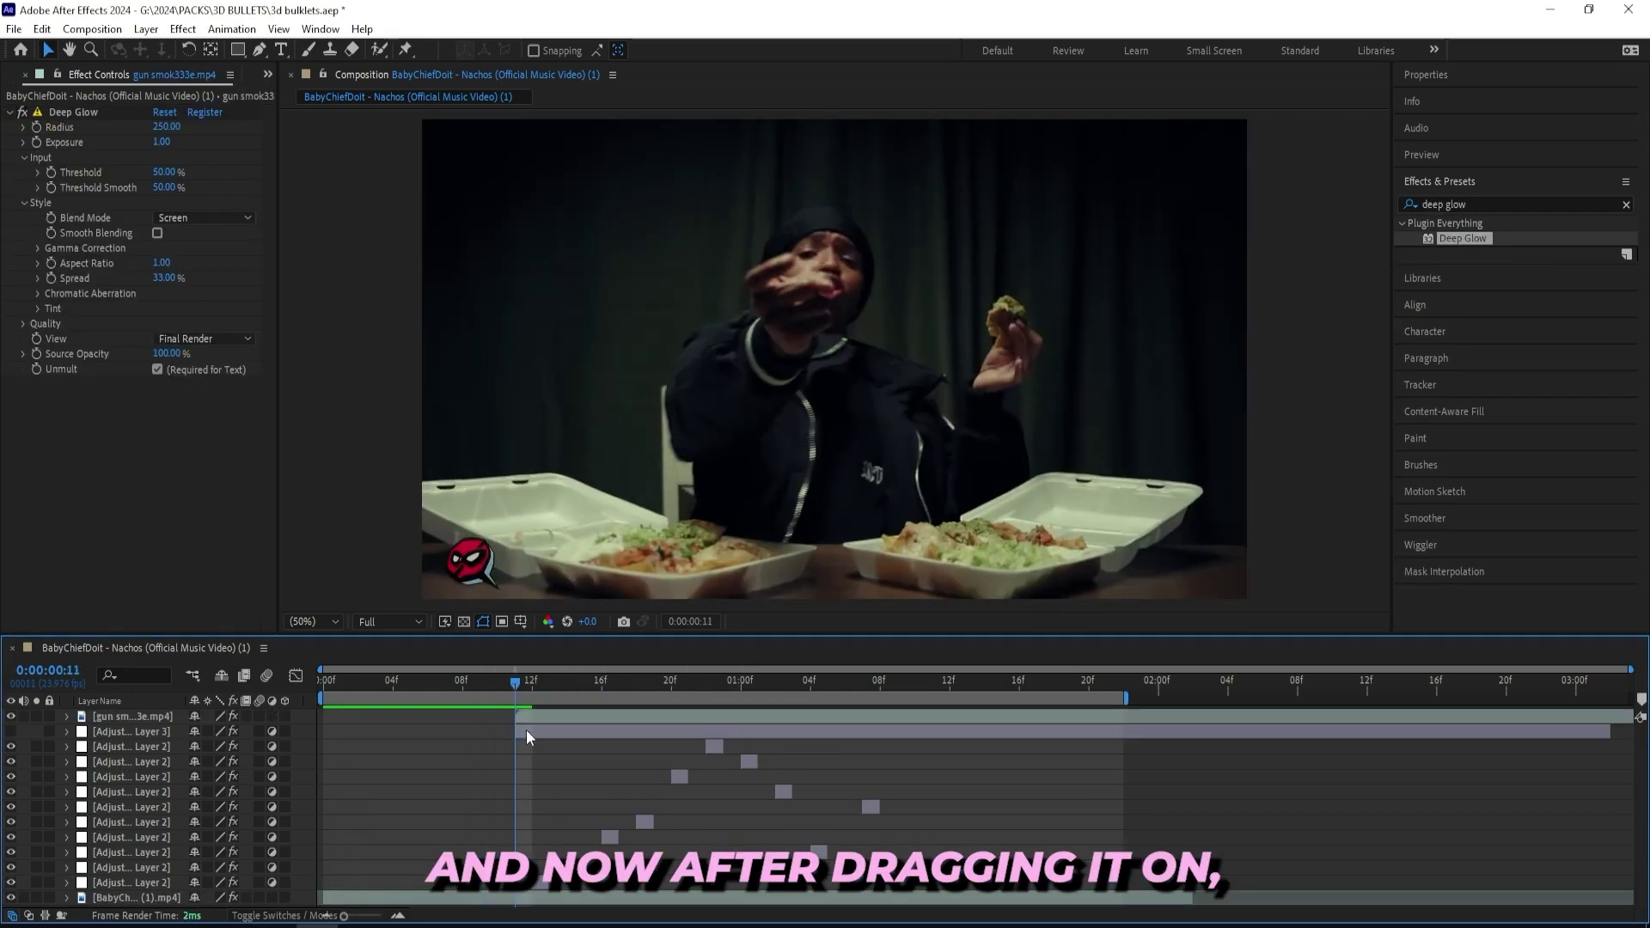
Move the gun smoke clip directly above the background video and align its start with frame 11
{"action": "left_click_drag", "start_coordinate": [538, 721], "coordinate": [524, 715]}
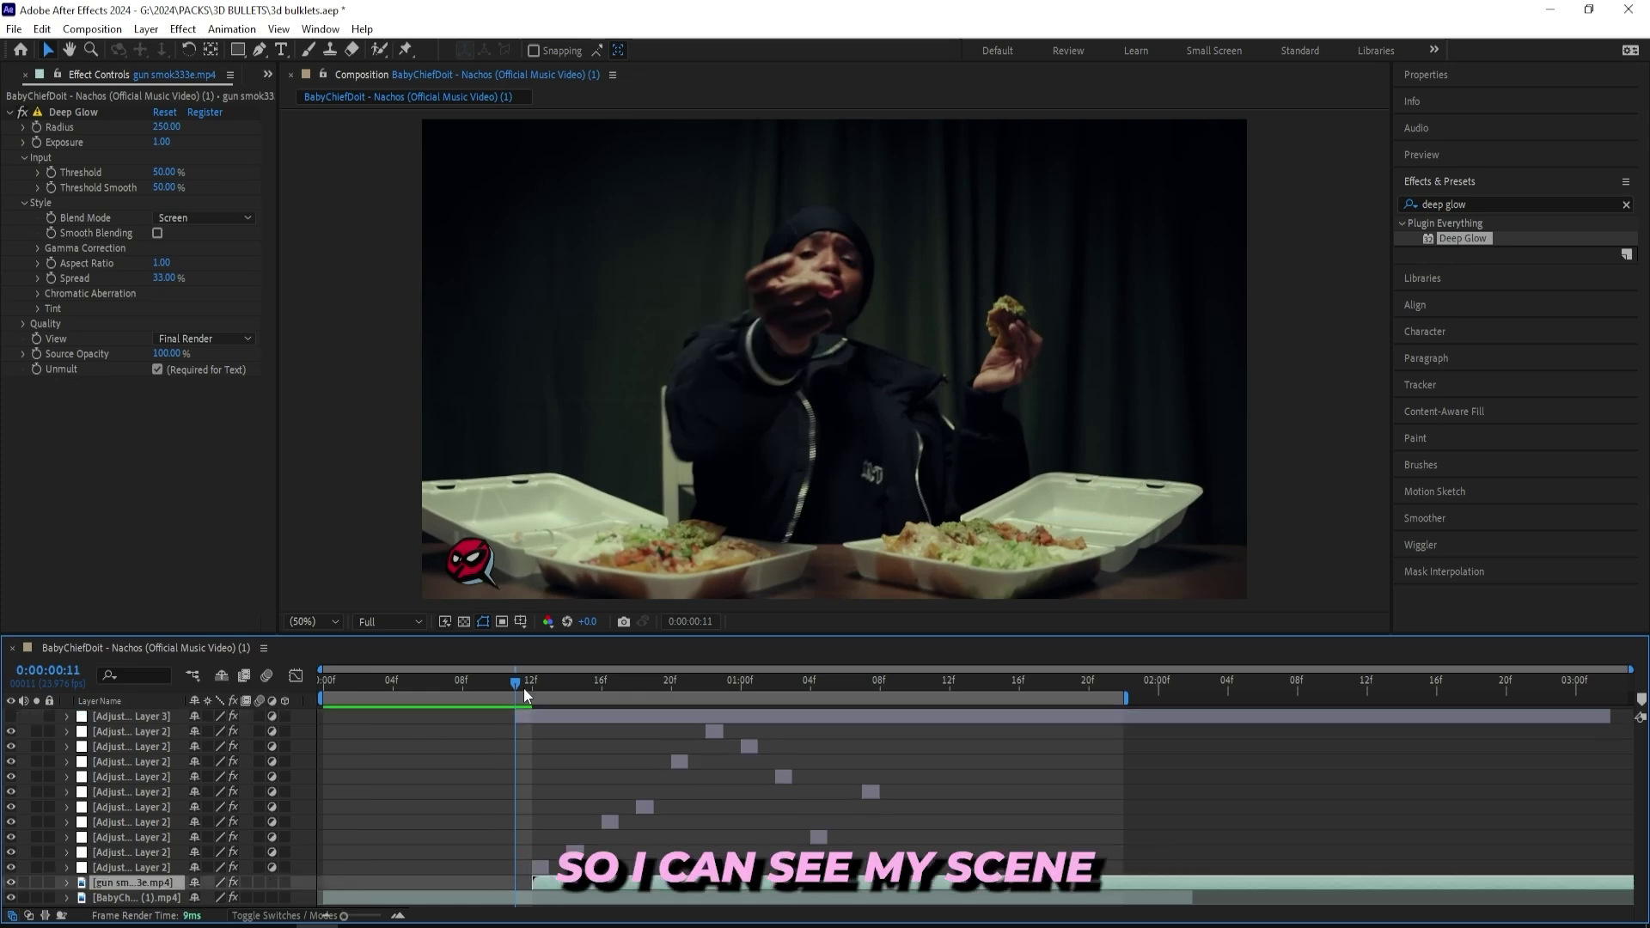
{"action": "left_click_drag", "start_coordinate": [524, 688], "coordinate": [535, 681]}
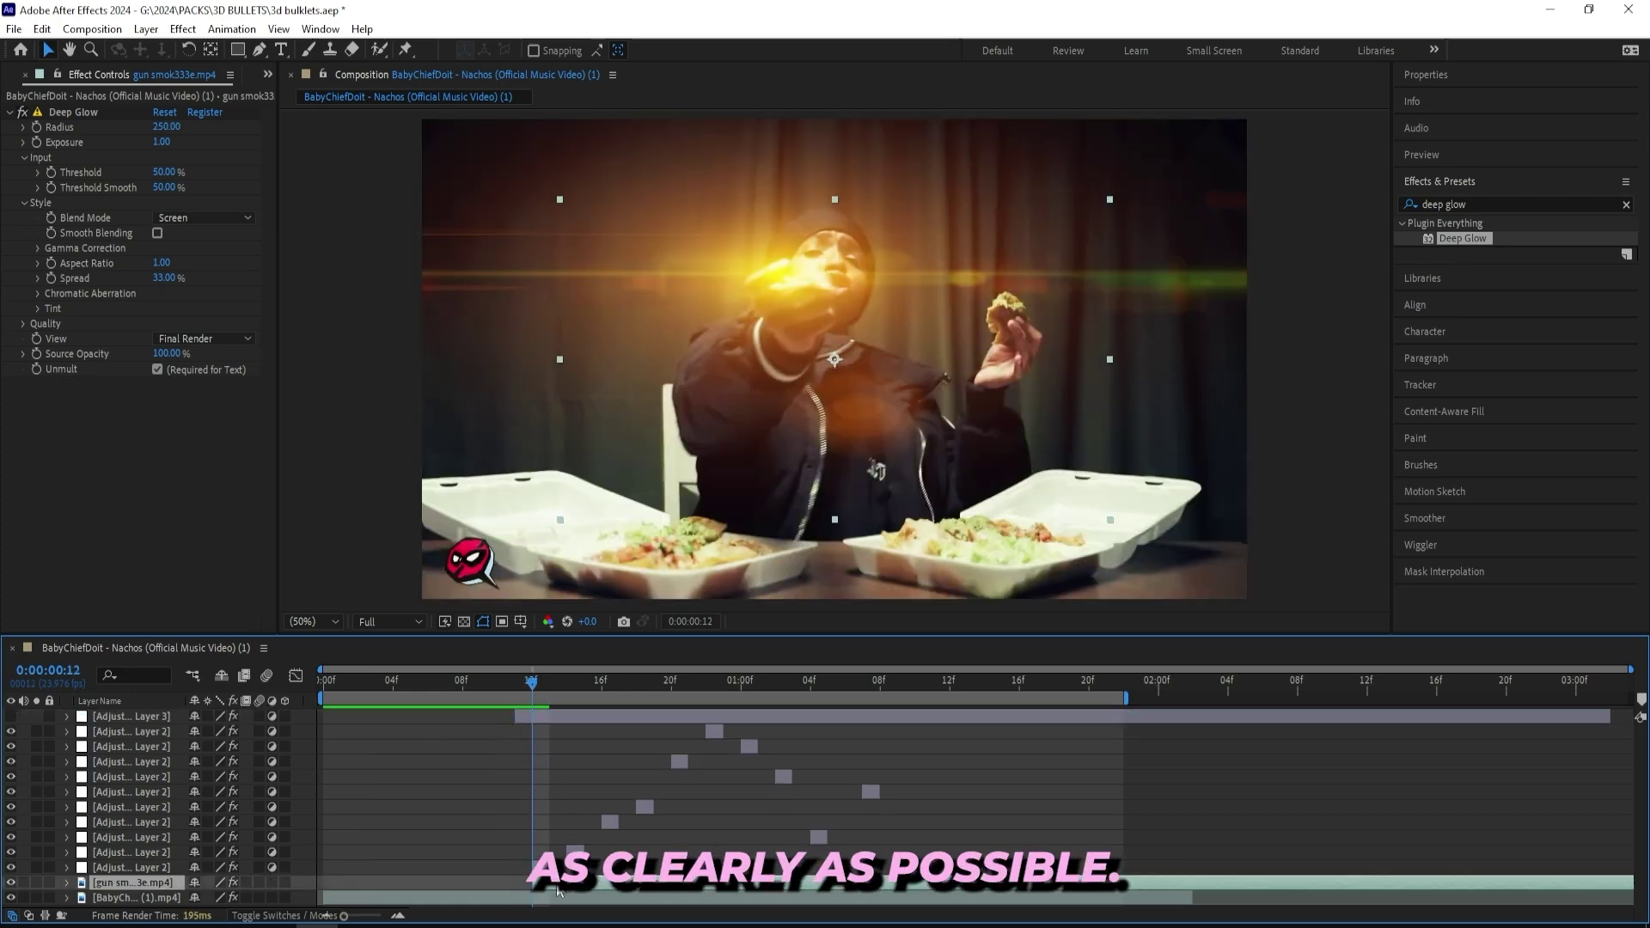
{"action": "left_click_drag", "start_coordinate": [552, 890], "coordinate": [526, 891]}
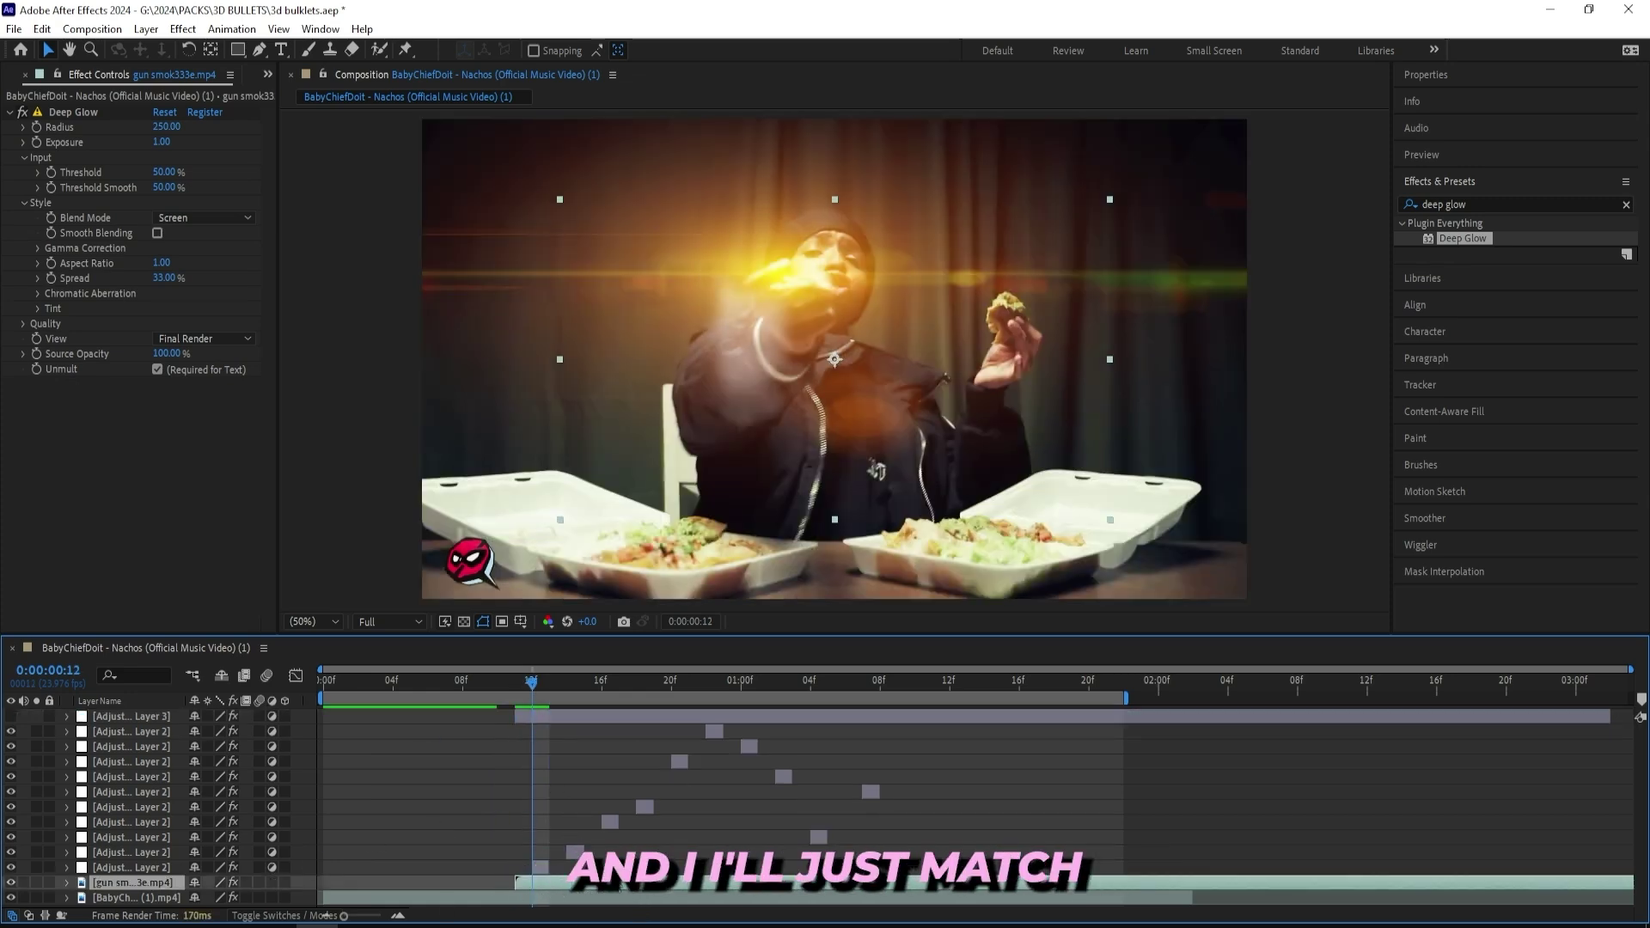
Scale the gun smoke layer to 83% and position the smoke over the pointing hand at the muzzle flash
{"action": "key", "text": "s"}
{"action": "left_click_drag", "start_coordinate": [318, 875], "coordinate": [320, 874]}
{"action": "left_click_drag", "start_coordinate": [635, 409], "coordinate": [804, 374]}
{"action": "left_click_drag", "start_coordinate": [221, 898], "coordinate": [129, 898]}
{"action": "left_click_drag", "start_coordinate": [905, 379], "coordinate": [780, 359]}
{"action": "mouse_move", "coordinate": [538, 683]}
{"action": "left_mouse_down"}
{"action": "mouse_move", "coordinate": [584, 683]}
{"action": "mouse_move", "coordinate": [566, 682]}
{"action": "left_mouse_up"}
{"action": "left_click_drag", "start_coordinate": [206, 895], "coordinate": [180, 895]}
{"action": "left_click_drag", "start_coordinate": [833, 299], "coordinate": [809, 298]}
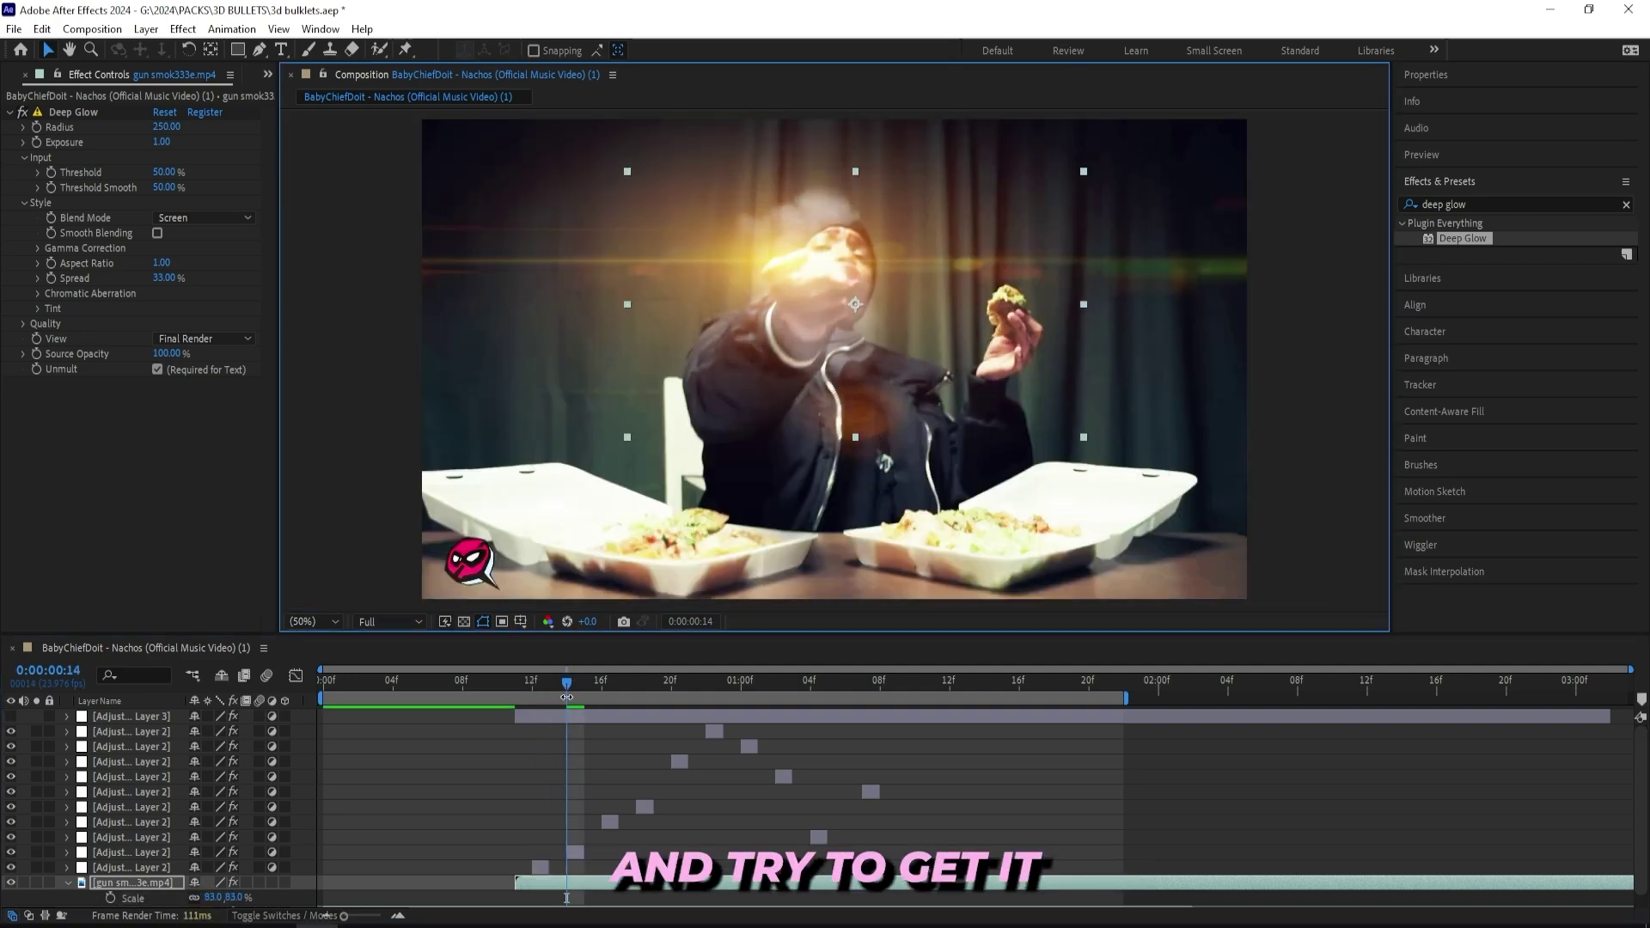
Duplicate the gun smoke layer at about frame 19 and reposition the copy higher, over the raised hand
{"action": "left_click_drag", "start_coordinate": [567, 682], "coordinate": [659, 708]}
{"action": "key", "text": "ctrl+d"}
{"action": "left_click", "coordinate": [694, 894]}
{"action": "left_click_drag", "start_coordinate": [801, 321], "coordinate": [840, 182]}
{"action": "key", "text": "space"}
Duplicate the gun smoke layer for the shots from 1:01 onward and shift the smoke onto the hand
{"action": "left_click_drag", "start_coordinate": [505, 683], "coordinate": [863, 688]}
{"action": "key", "text": "ctrl+d"}
{"action": "left_click", "coordinate": [758, 683]}
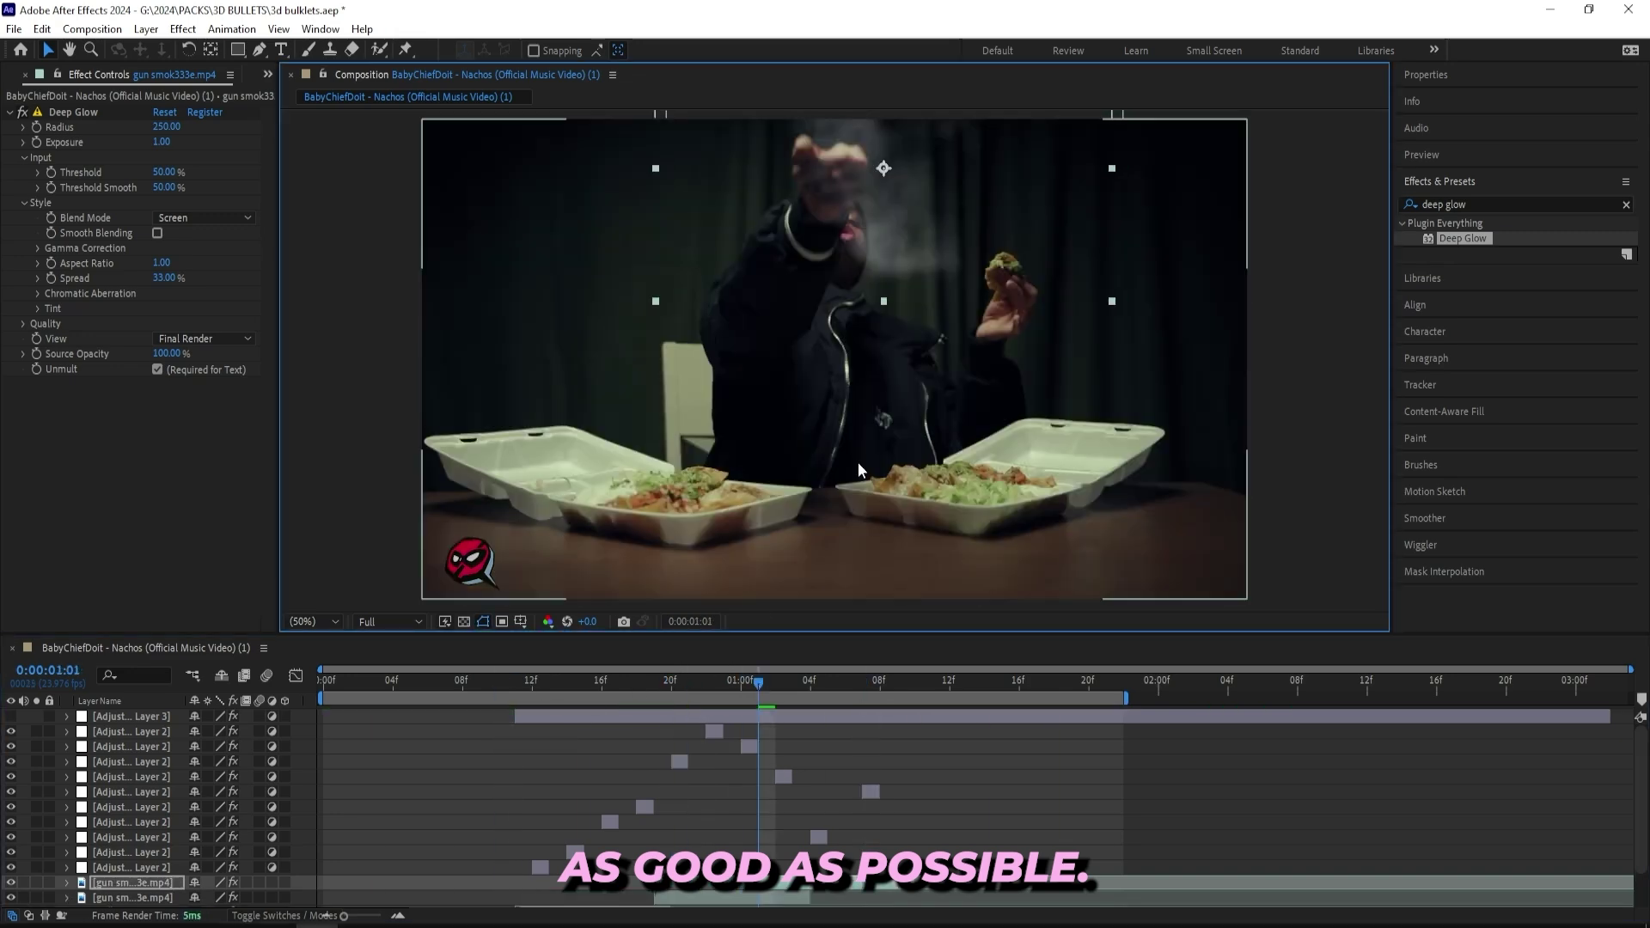
{"action": "left_click_drag", "start_coordinate": [895, 247], "coordinate": [829, 250]}
{"action": "key", "text": "space"}
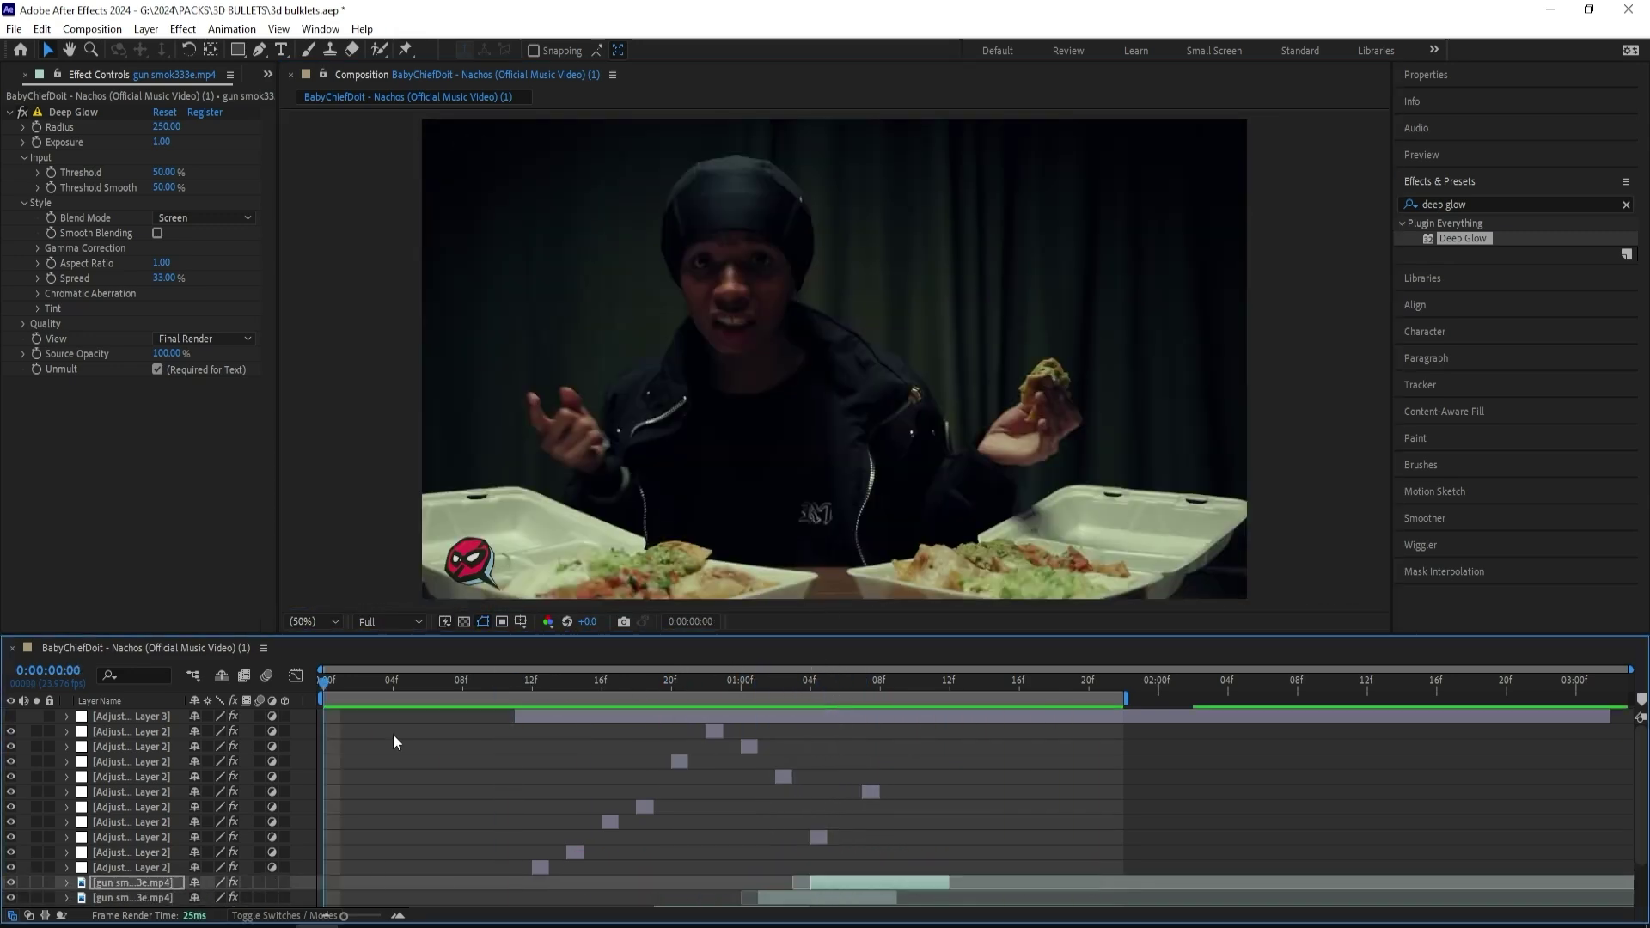
Play back the composition to review the smoke against the muzzle flashes
{"action": "left_click", "coordinate": [385, 734]}
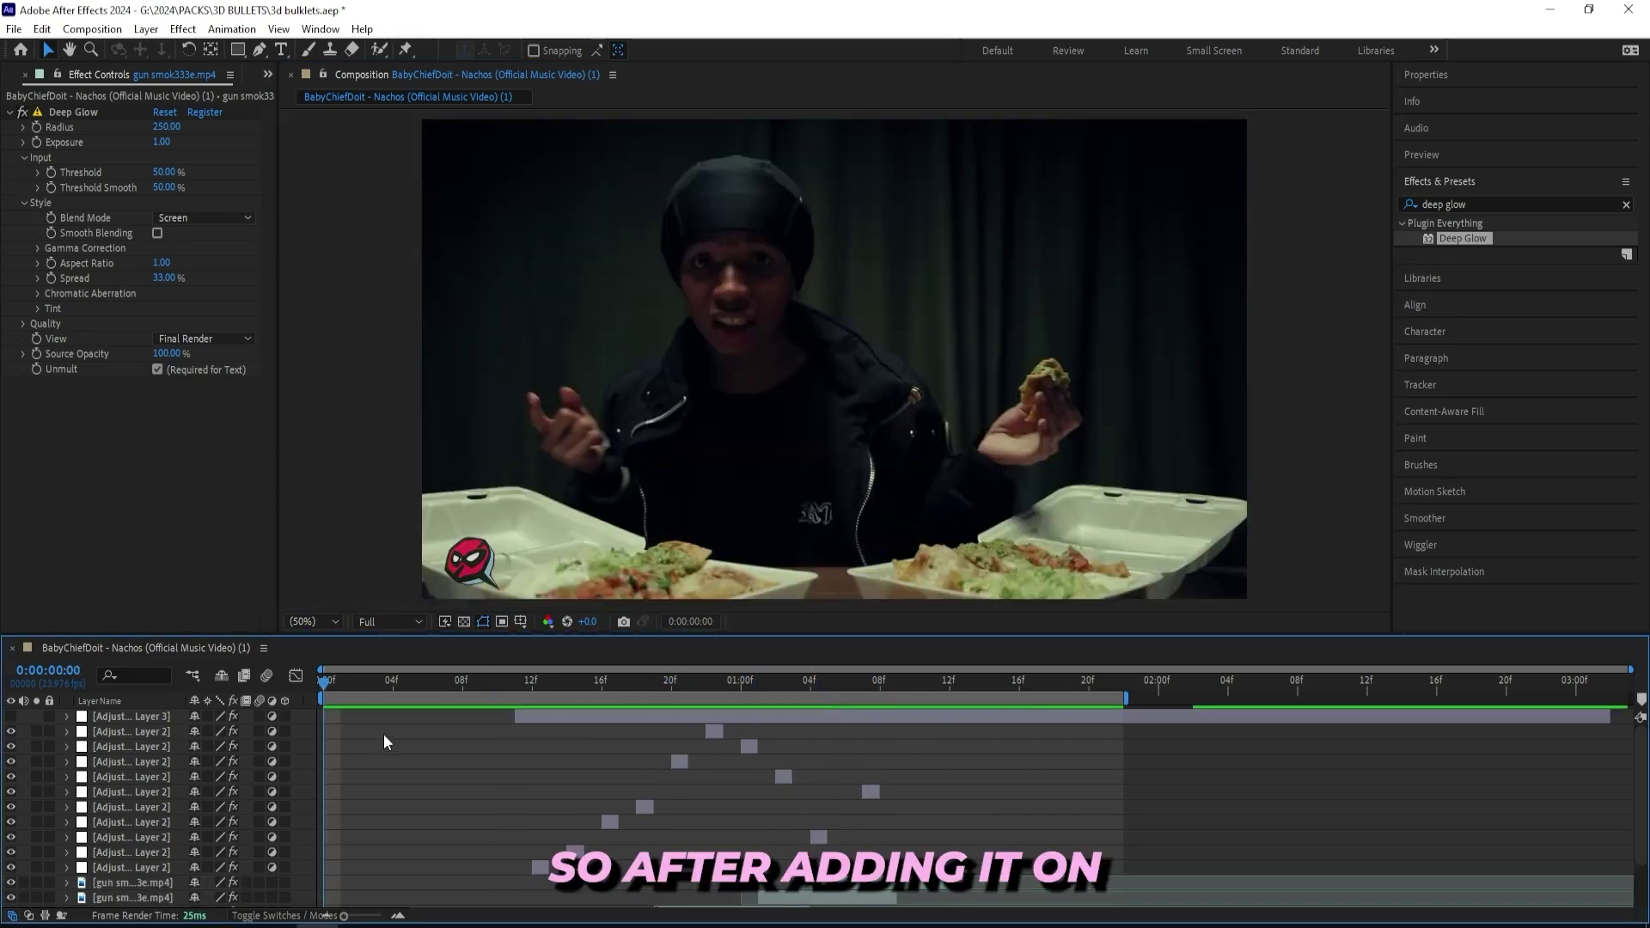
{"action": "key", "text": "space"}
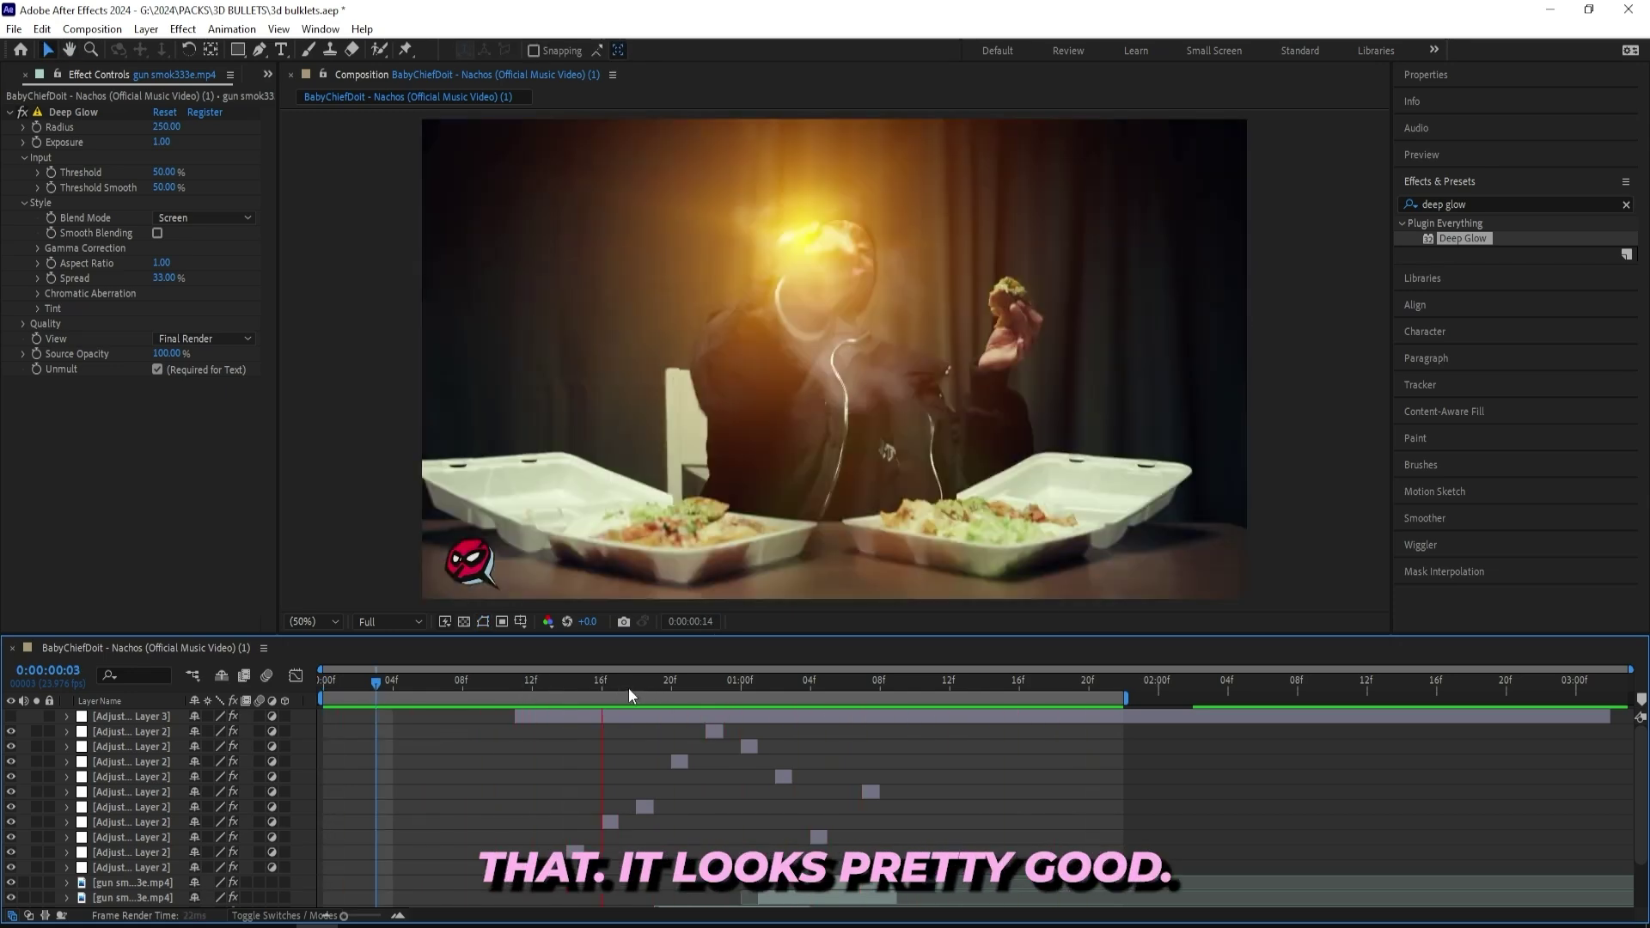
{"action": "left_click", "coordinate": [412, 684]}
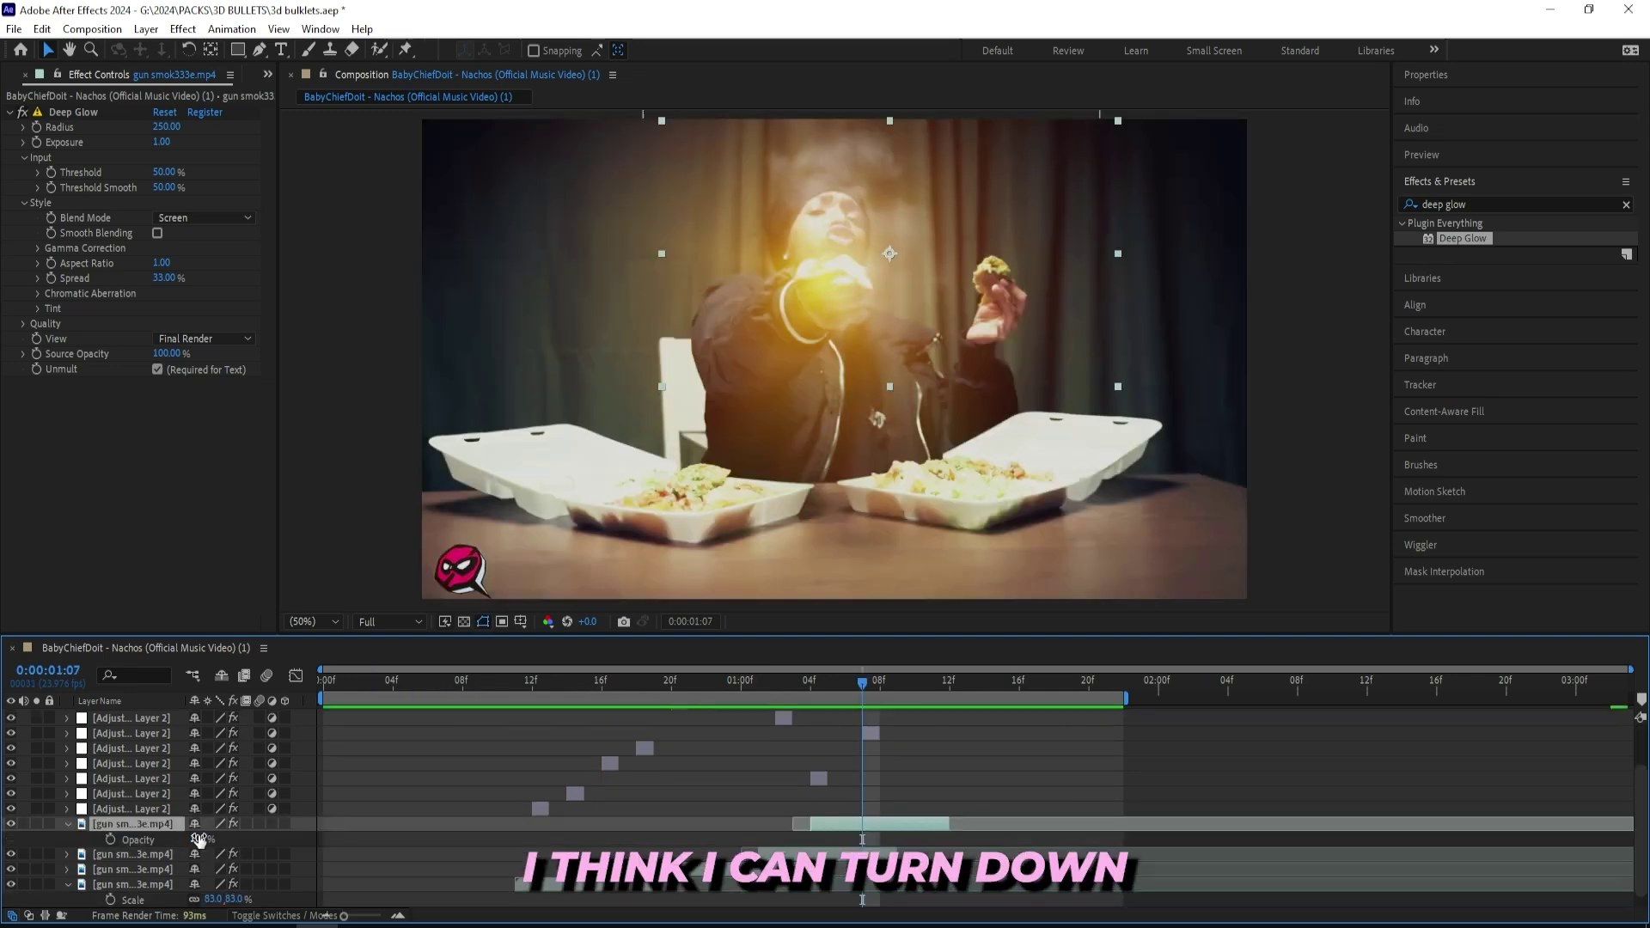
Set the opacity of the uppermost gun smoke layer to 68% and of the second one to 41%
{"action": "left_click_drag", "start_coordinate": [197, 838], "coordinate": [176, 839]}
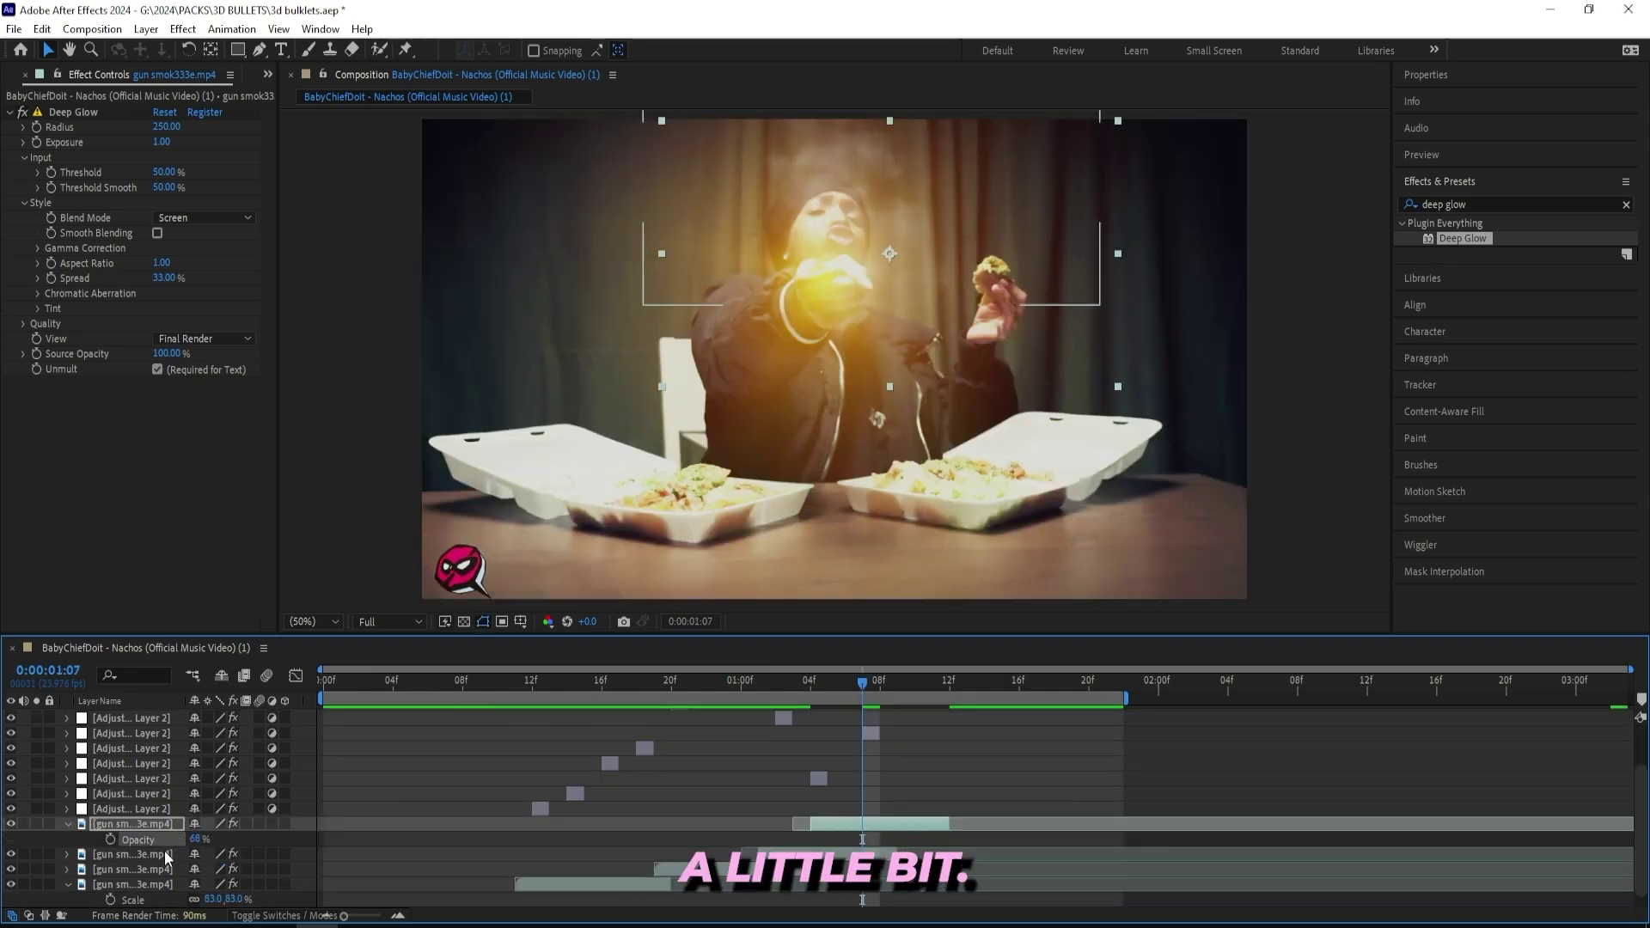
{"action": "left_click", "coordinate": [167, 856]}
{"action": "key", "text": "t"}
{"action": "scroll", "coordinate": [156, 879], "scroll_direction": "down", "scroll_amount": 1}
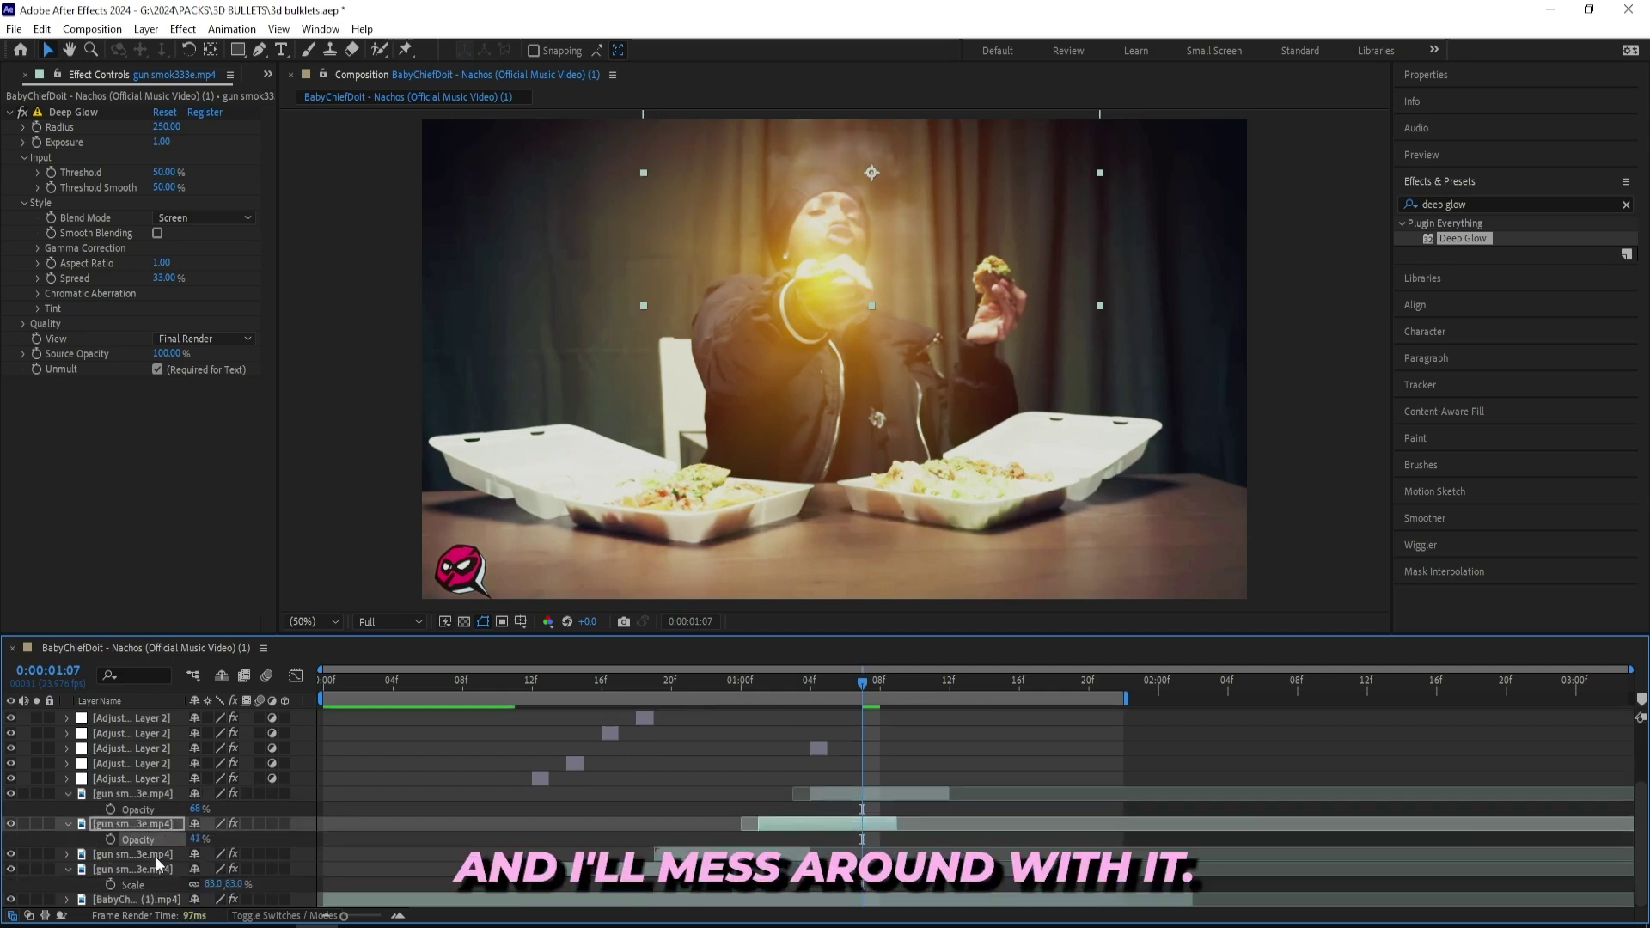
Set the opacity of the third gun smoke layer to 84% and of the lowest one to 93%
{"action": "left_click", "coordinate": [156, 857]}
{"action": "key", "text": "t"}
{"action": "left_click", "coordinate": [185, 869]}
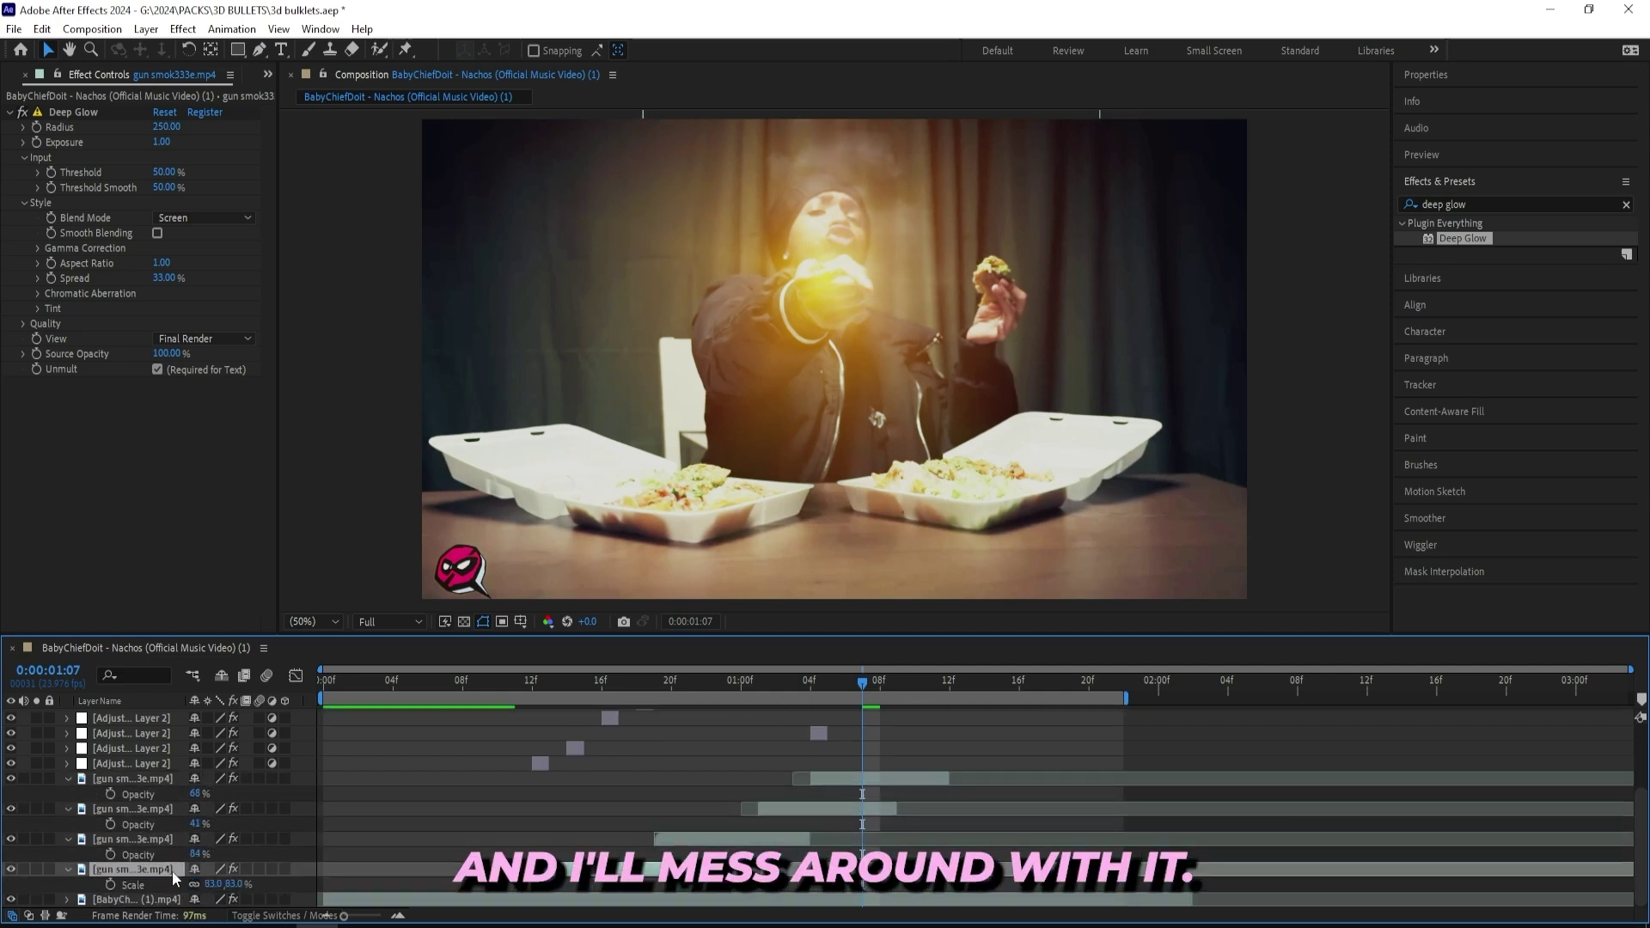
{"action": "key", "text": "t"}
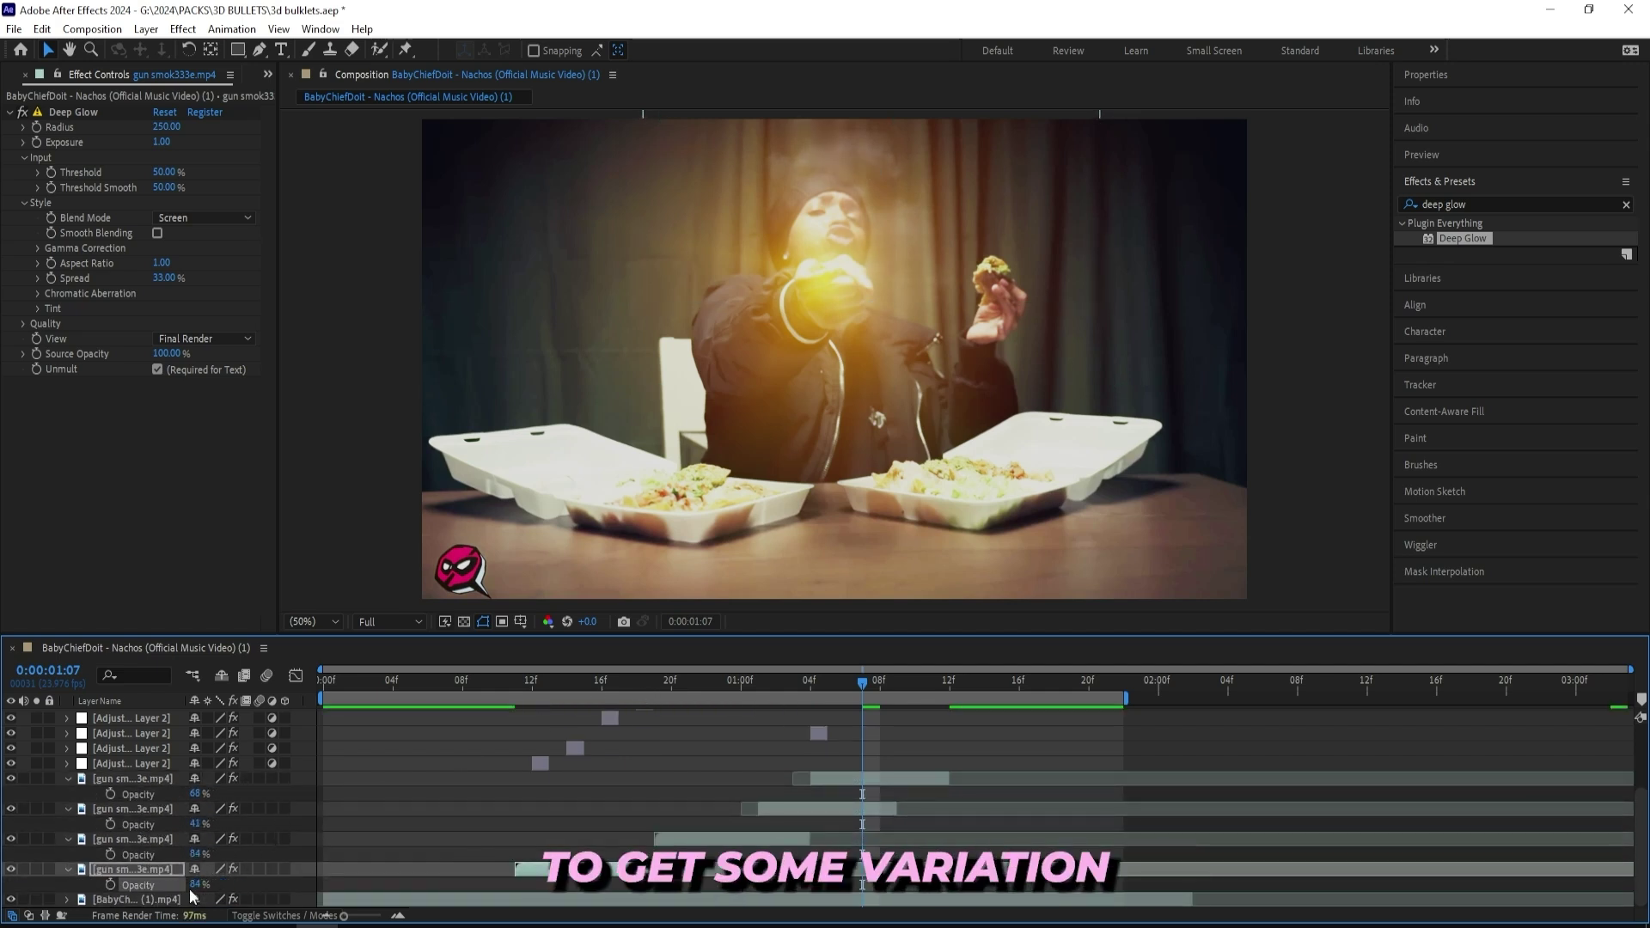
{"action": "left_click_drag", "start_coordinate": [195, 885], "coordinate": [204, 885]}
Lower the second gun smoke layer's opacity to 34%
{"action": "left_click_drag", "start_coordinate": [195, 824], "coordinate": [187, 825]}
{"action": "left_click", "coordinate": [184, 825]}
{"action": "left_click", "coordinate": [511, 690]}
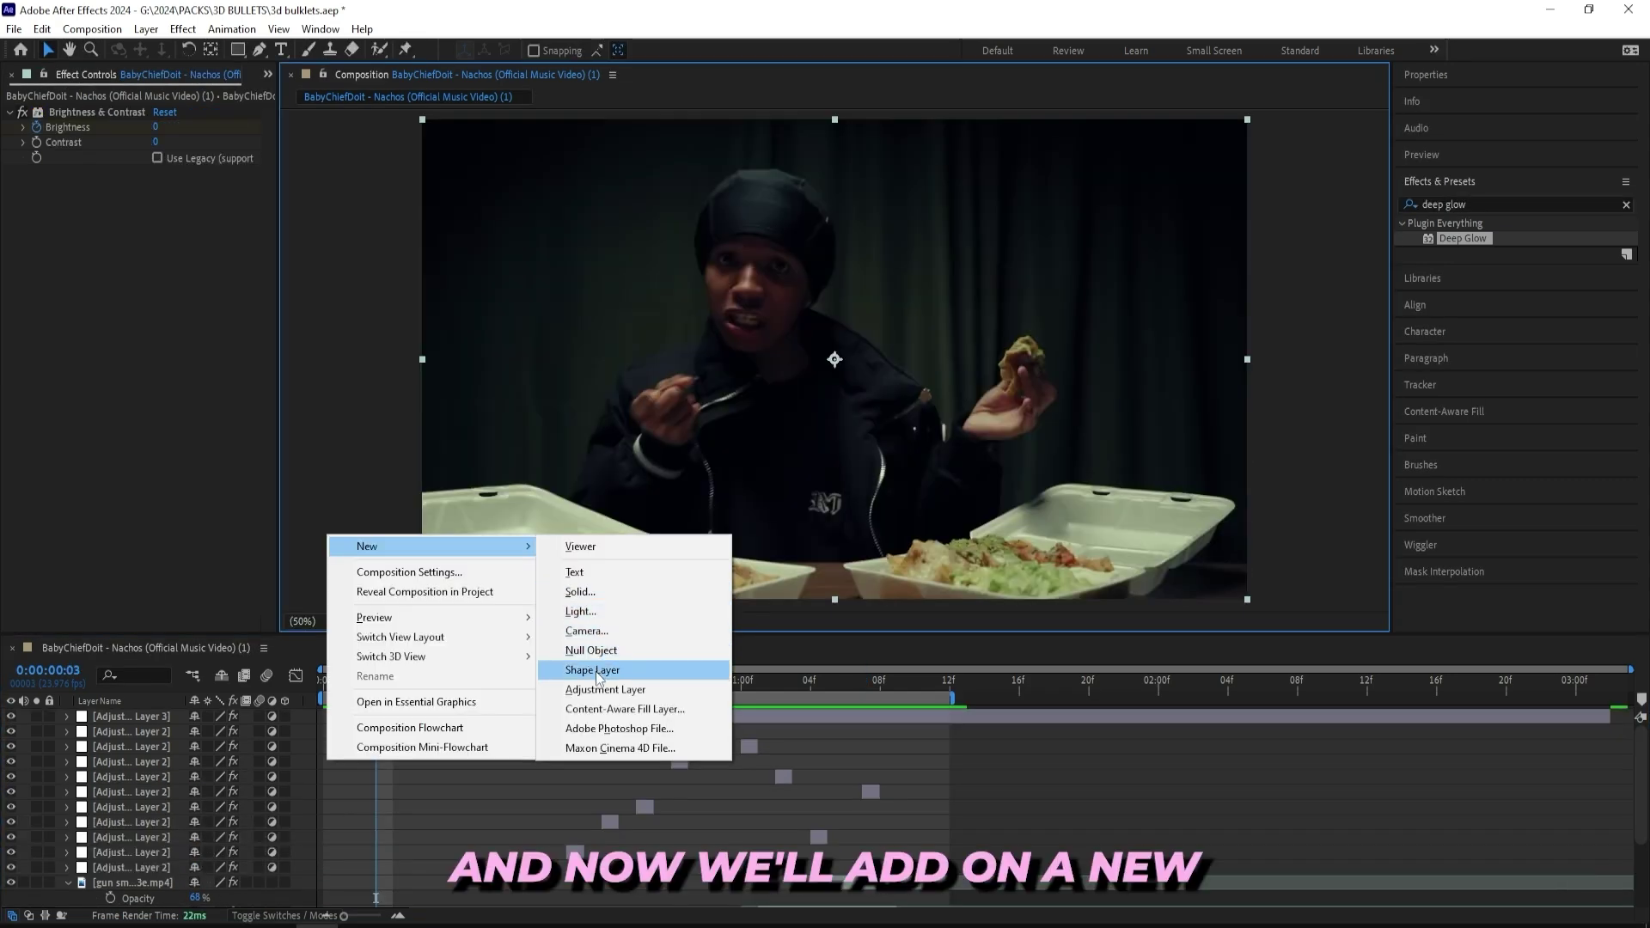
Add a new adjustment layer and move it to the top of the layer stack
{"action": "left_click", "coordinate": [601, 667]}
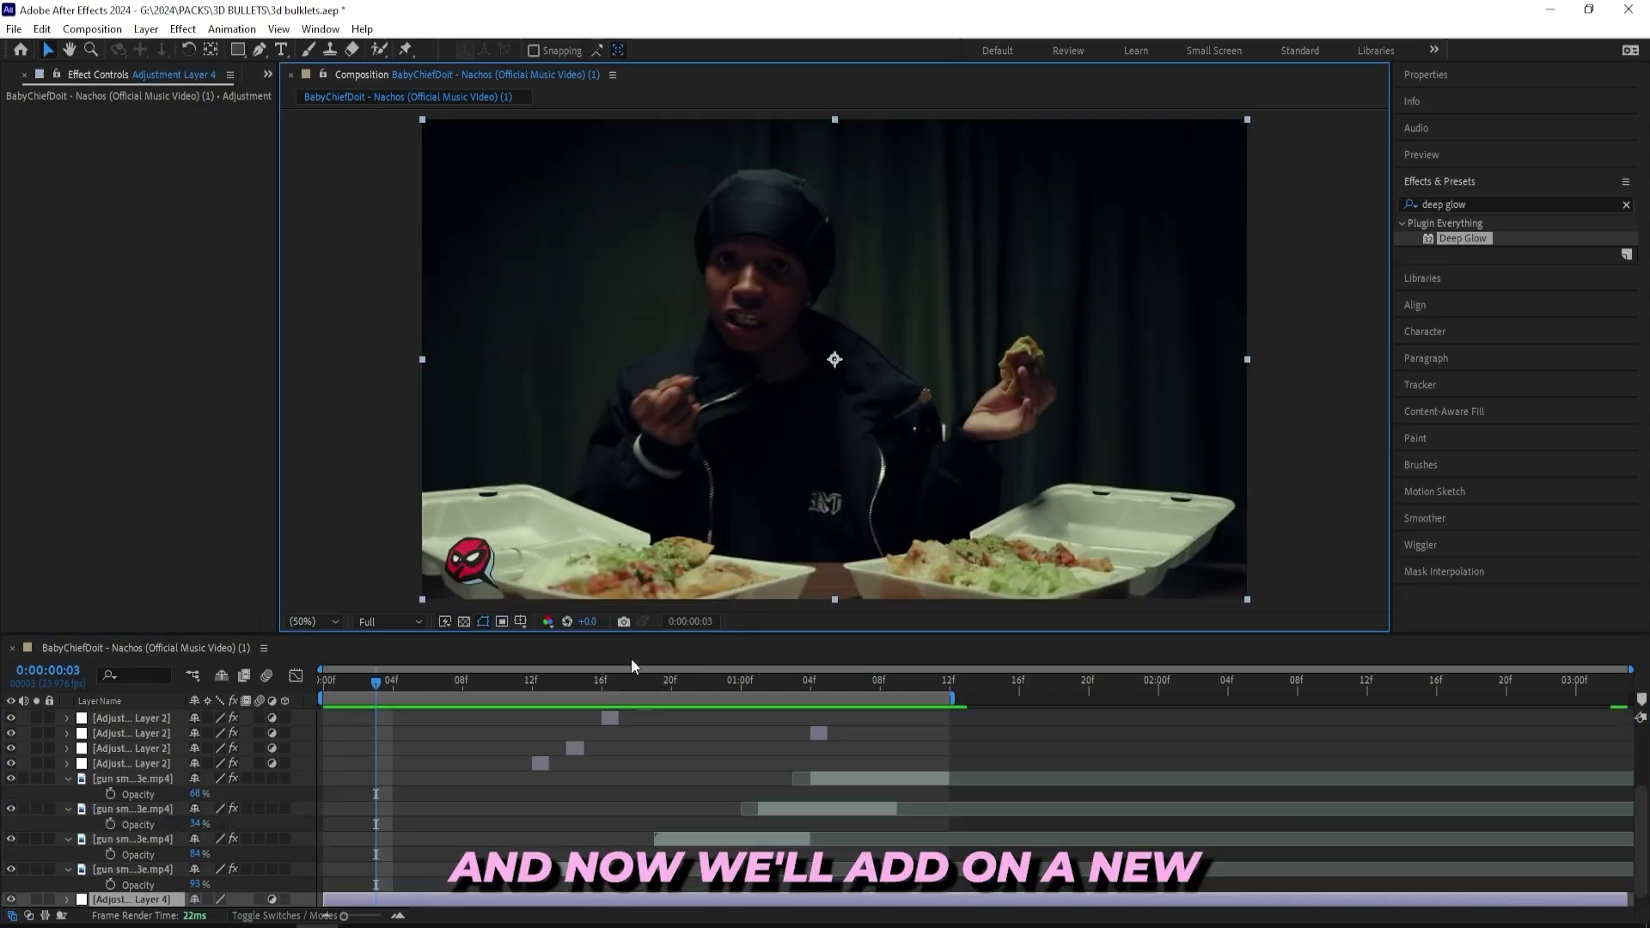
{"action": "scroll", "coordinate": [533, 838], "scroll_direction": "down", "scroll_amount": 3}
{"action": "left_click_drag", "start_coordinate": [127, 885], "coordinate": [144, 718]}
Apply the Curves effect to the new adjustment layer and shape a contrast S-curve with darker shadows and brighter highlights
{"action": "double_click", "coordinate": [1526, 206]}
{"action": "type", "text": "curves"}
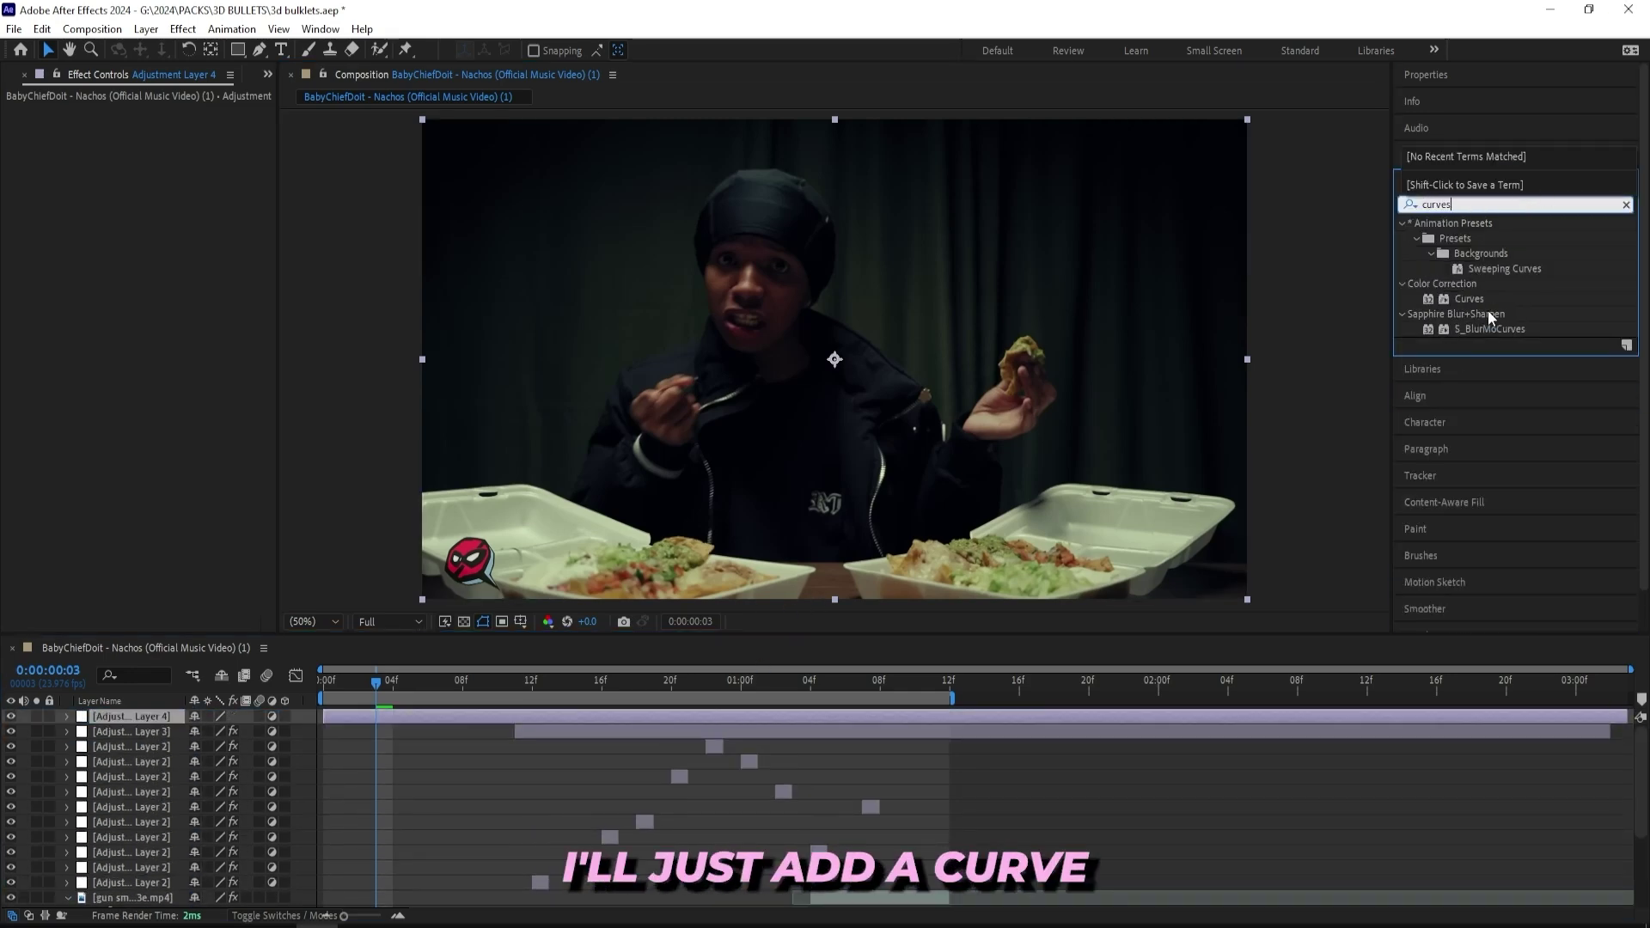
{"action": "double_click", "coordinate": [1470, 298]}
{"action": "left_click_drag", "start_coordinate": [74, 368], "coordinate": [82, 373]}
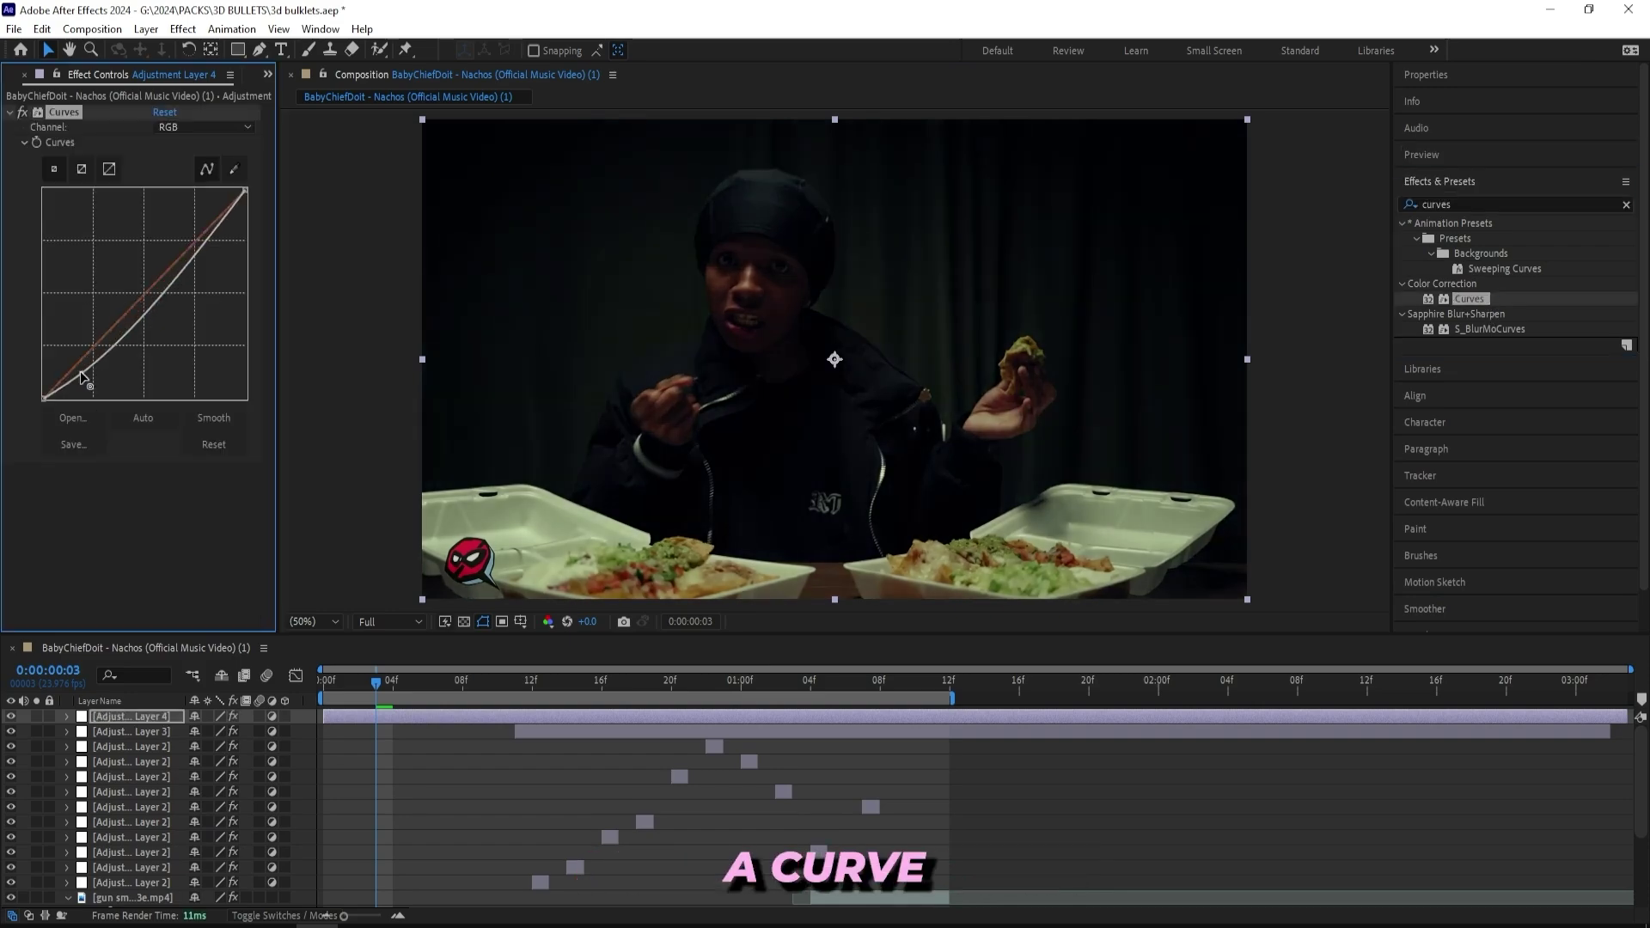
{"action": "left_click_drag", "start_coordinate": [172, 291], "coordinate": [154, 274]}
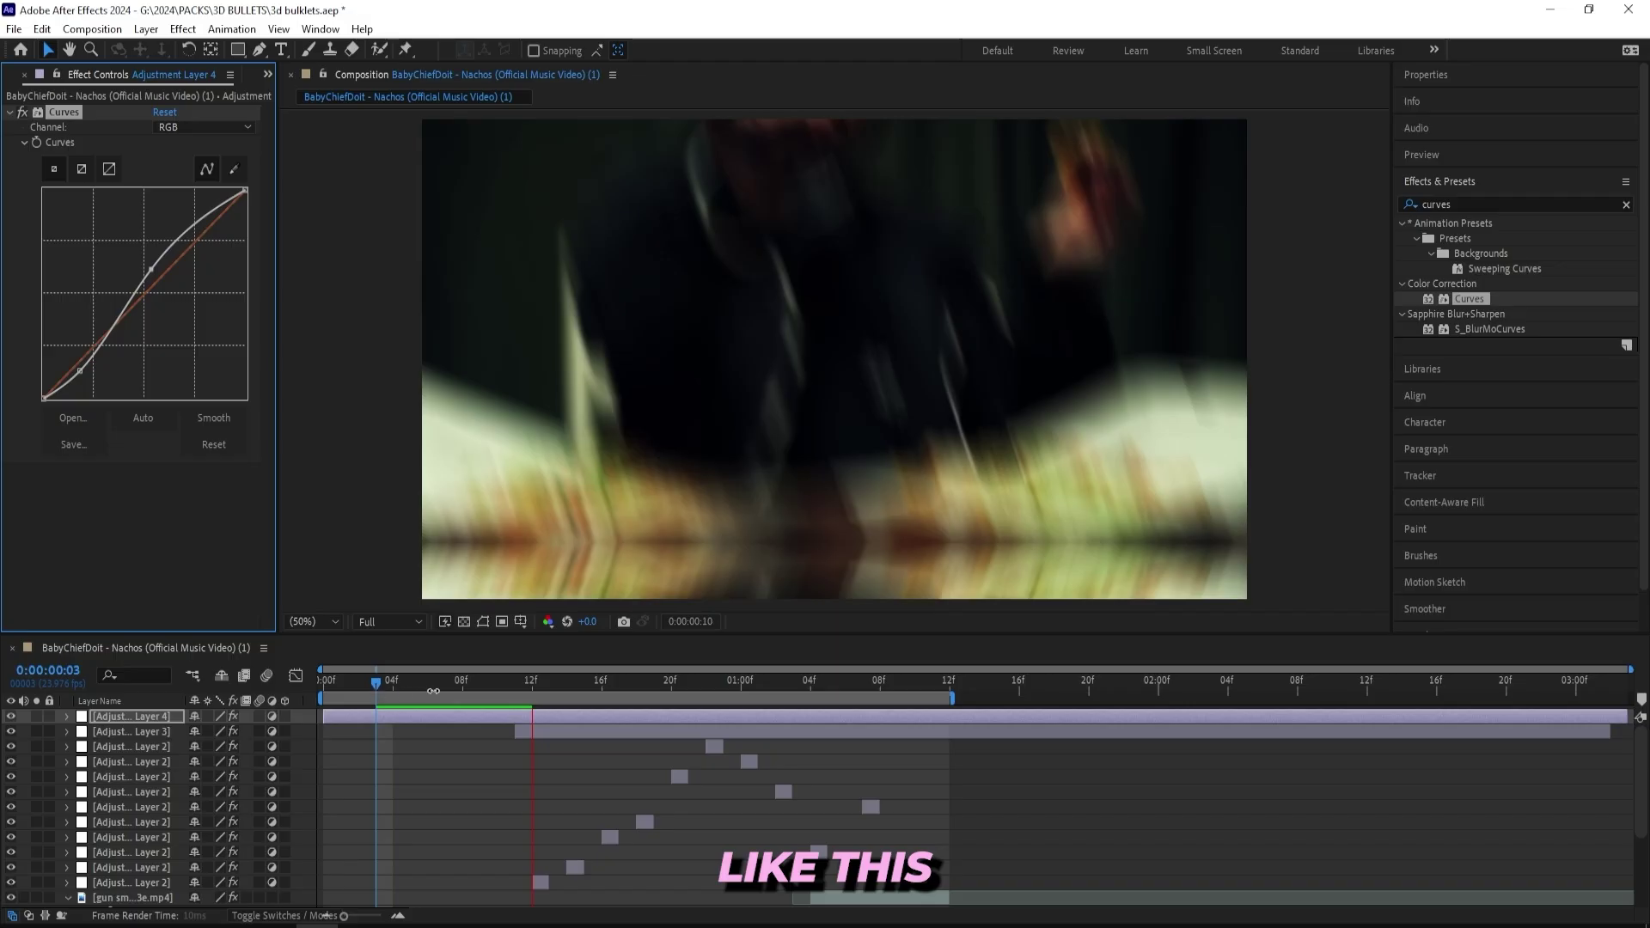
Split the Curves adjustment layer at frame 11, delete the part before it and play back the composition
{"action": "left_click_drag", "start_coordinate": [378, 683], "coordinate": [519, 686]}
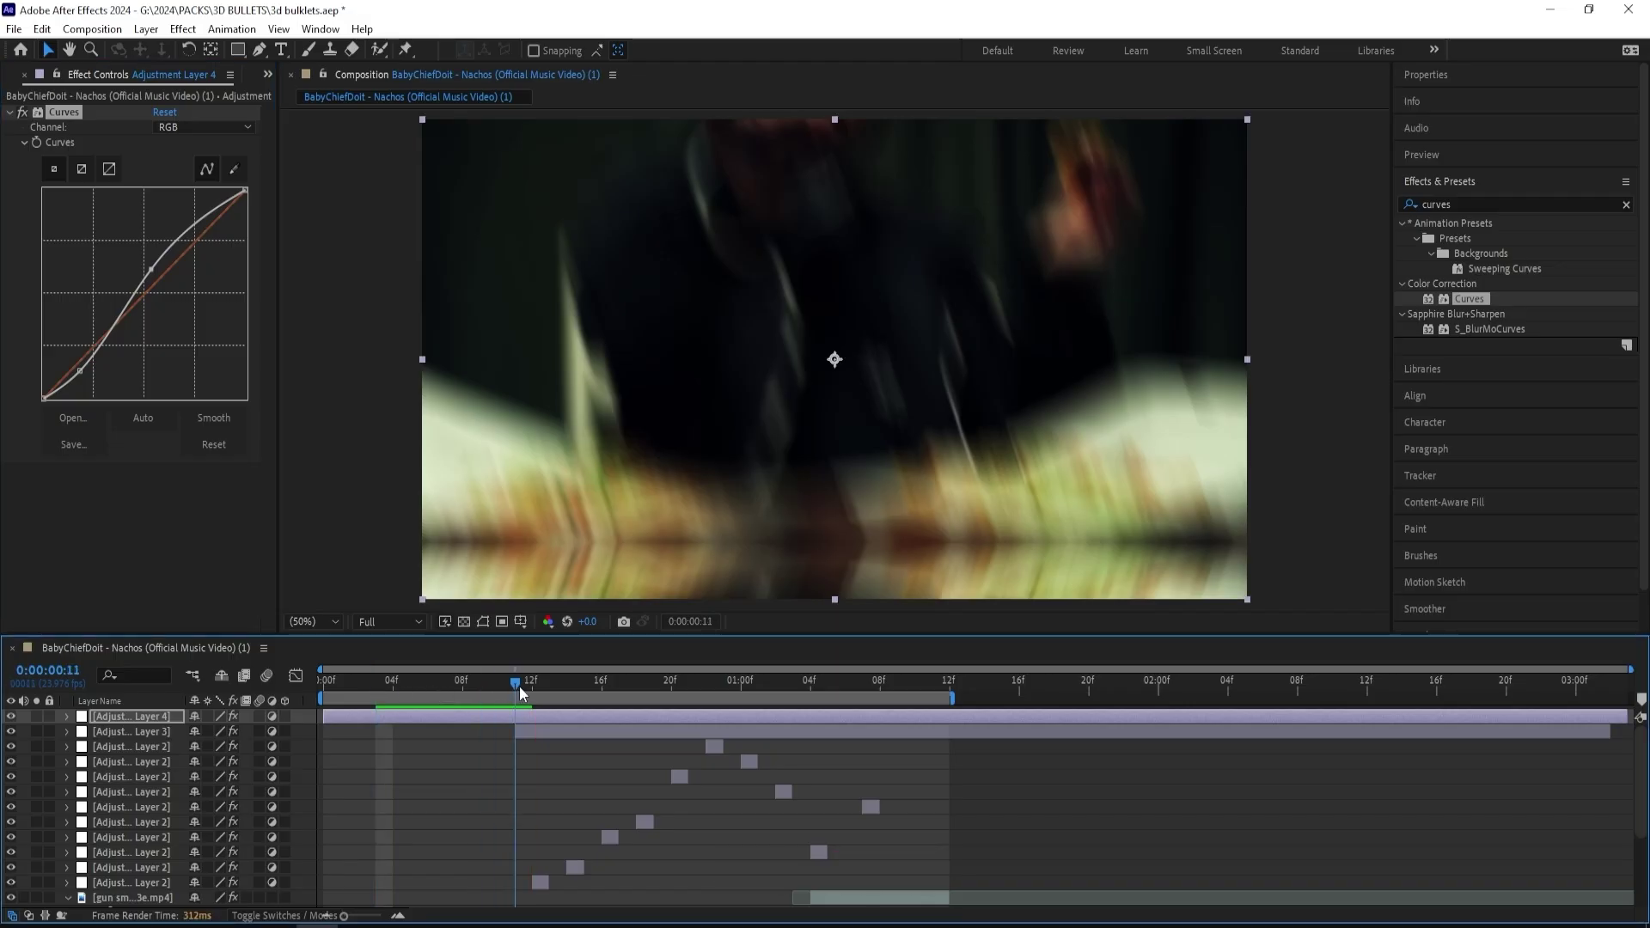
{"action": "key", "text": "ctrl+shift+d"}
{"action": "left_click", "coordinate": [507, 731]}
{"action": "key", "text": "Delete"}
{"action": "key", "text": "space"}
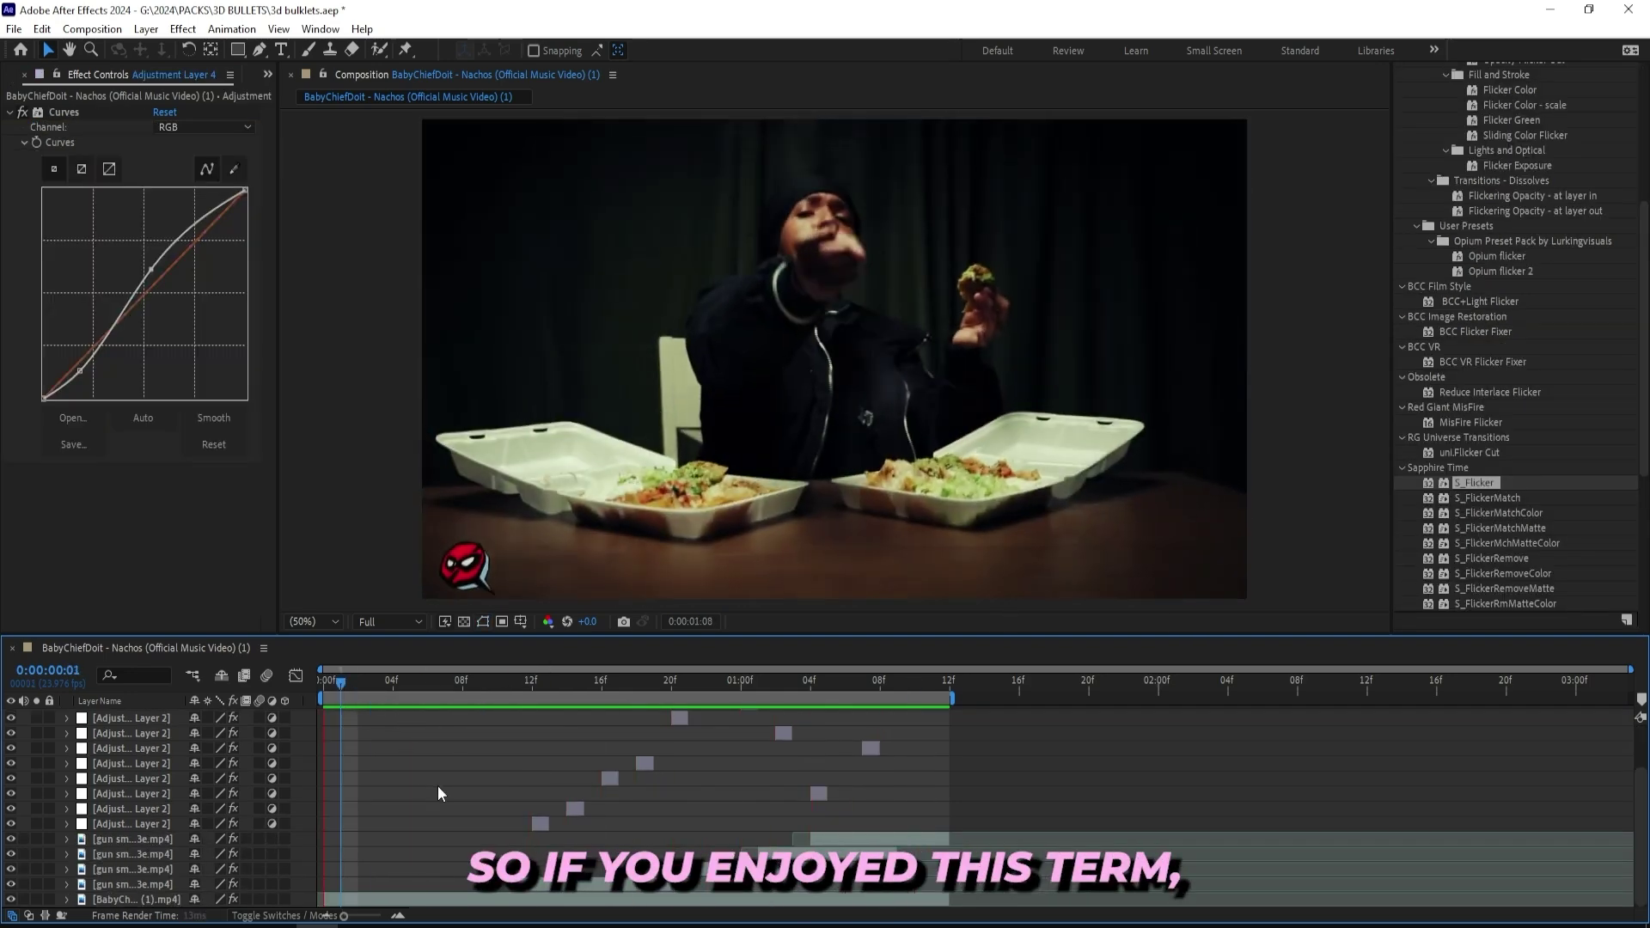
{"action": "scroll", "coordinate": [437, 786], "scroll_direction": "up", "scroll_amount": 2}
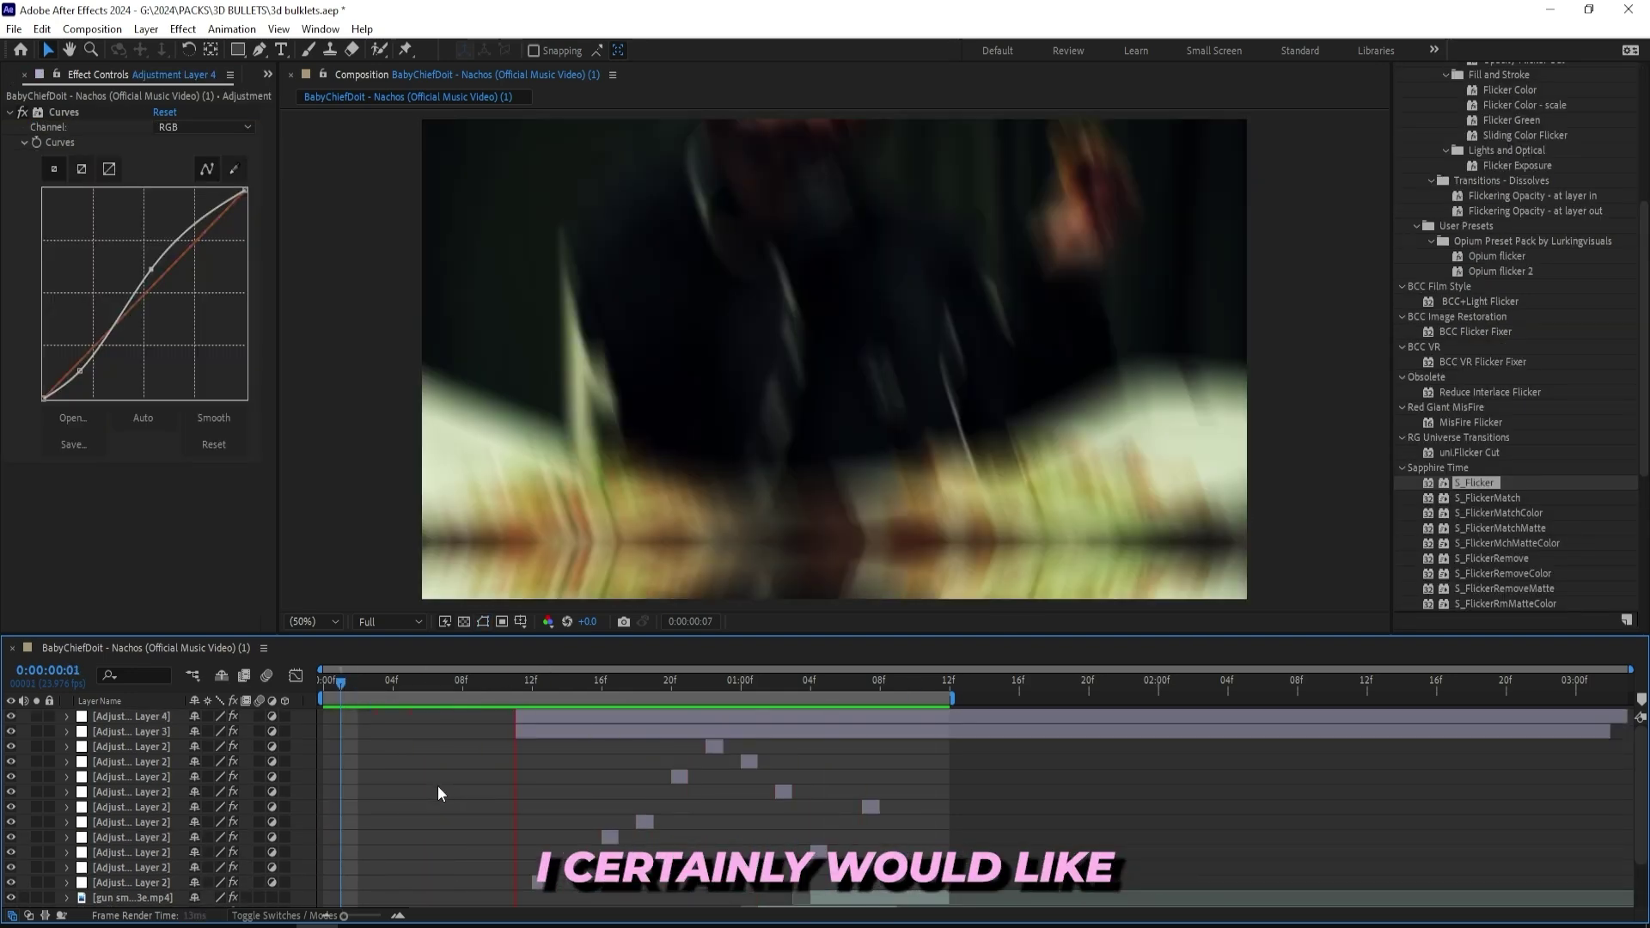